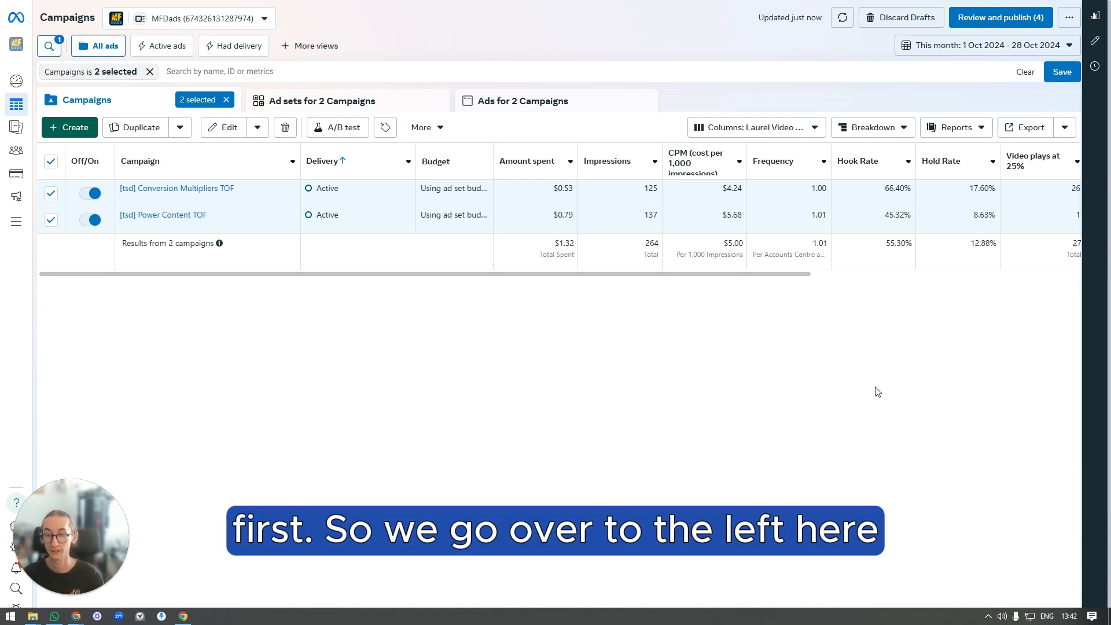
Step: Go to the ad account's audiences and start creating a new custom audience
mouse_move(12, 174)
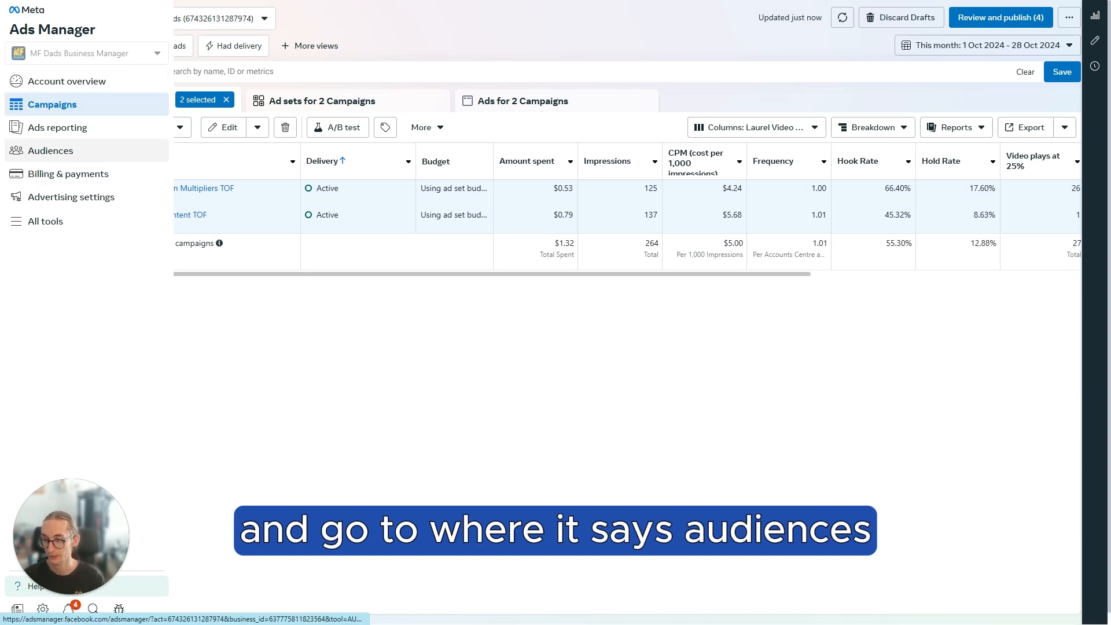
left_click(3, 173)
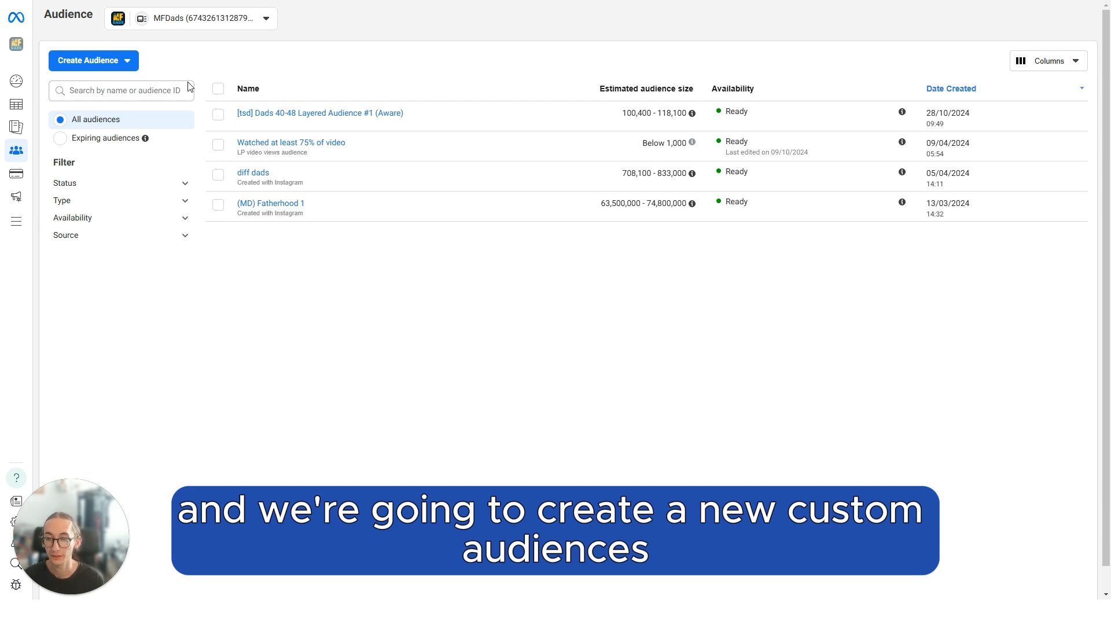
left_click(119, 65)
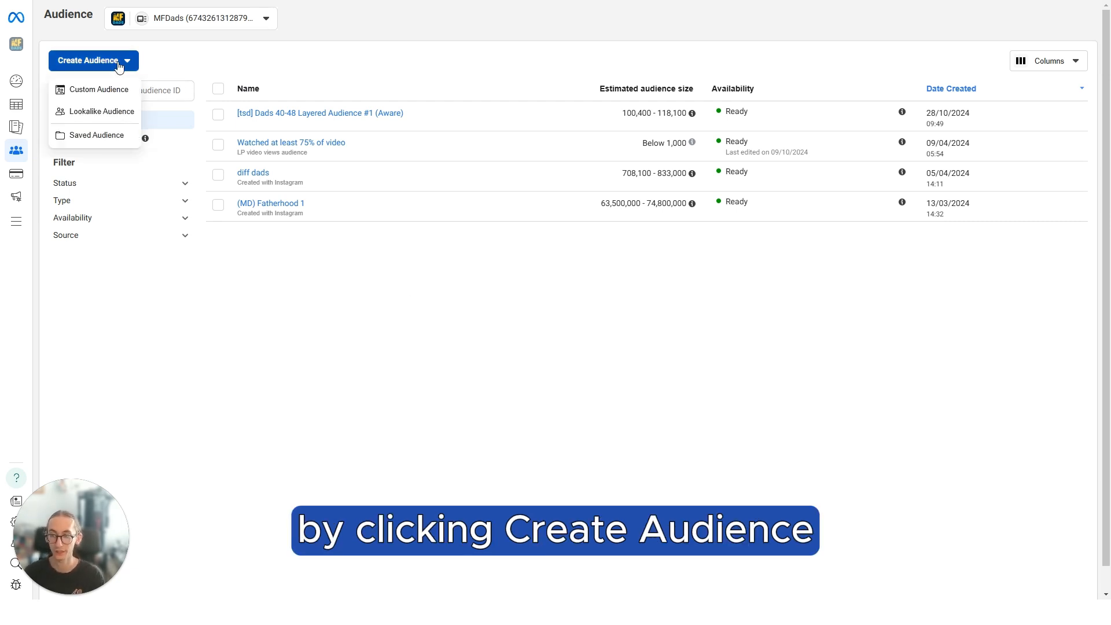
left_click(92, 91)
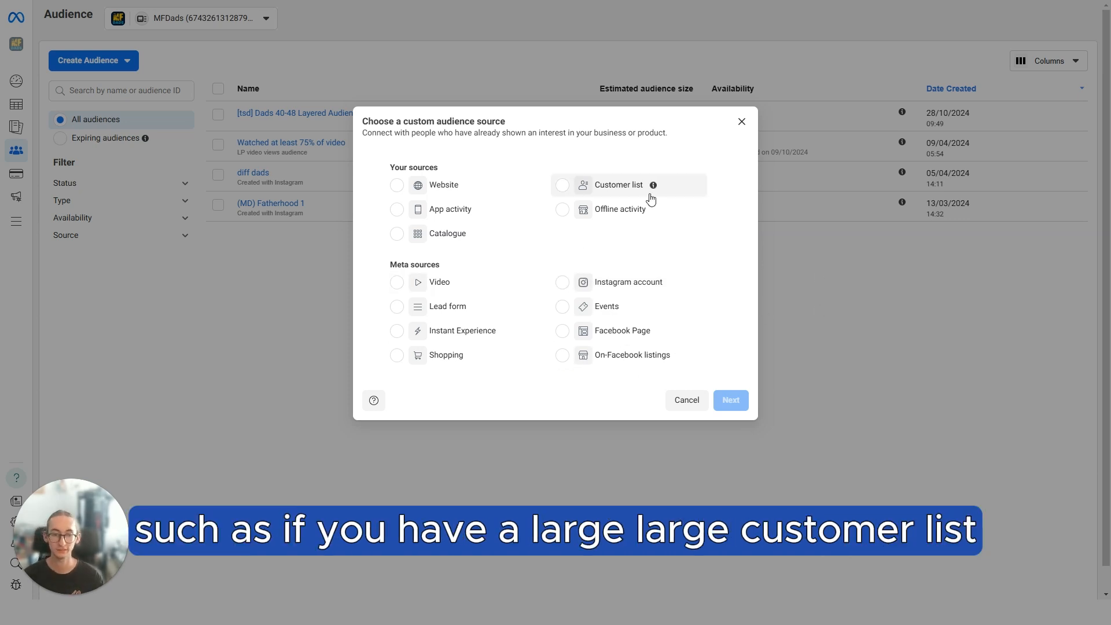
left_click_drag(578, 199, 557, 178)
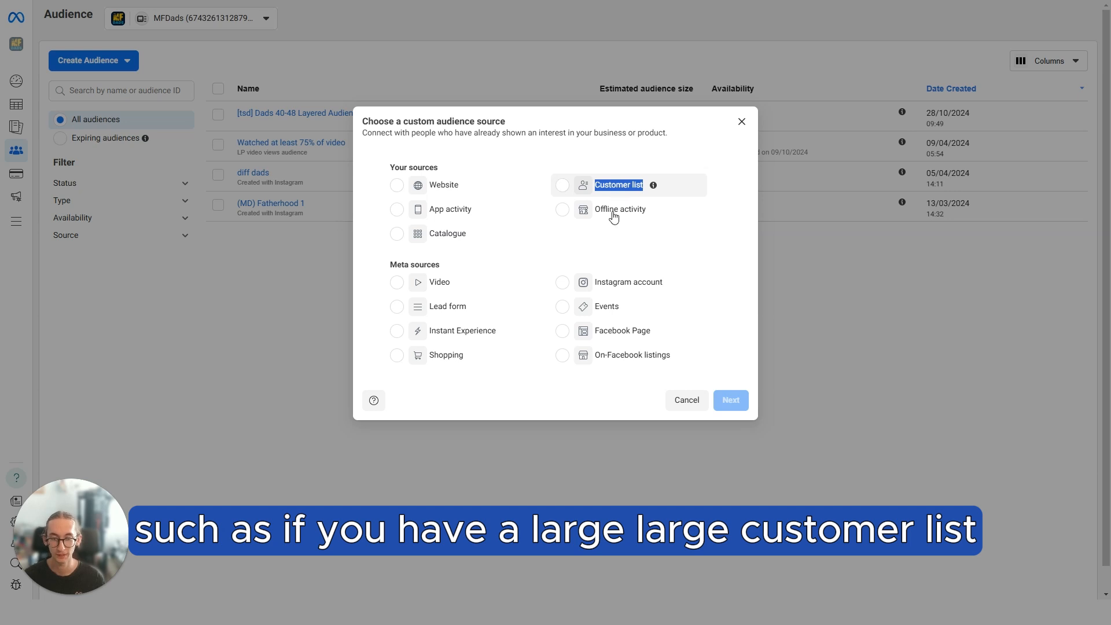
left_click(640, 203)
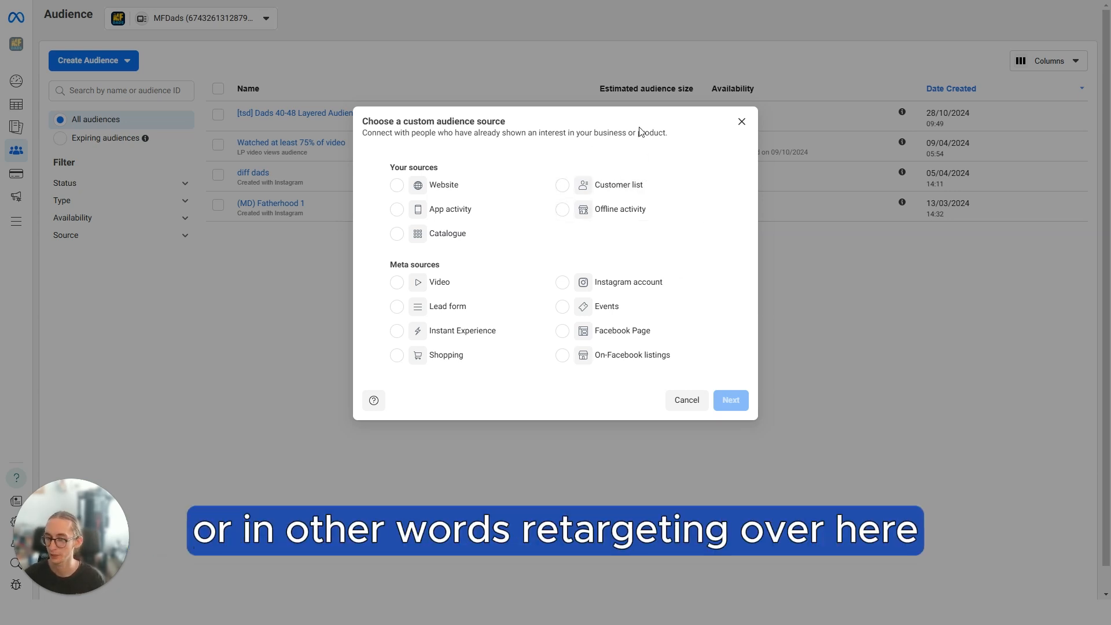
left_click_drag(384, 154, 488, 182)
left_click(492, 160)
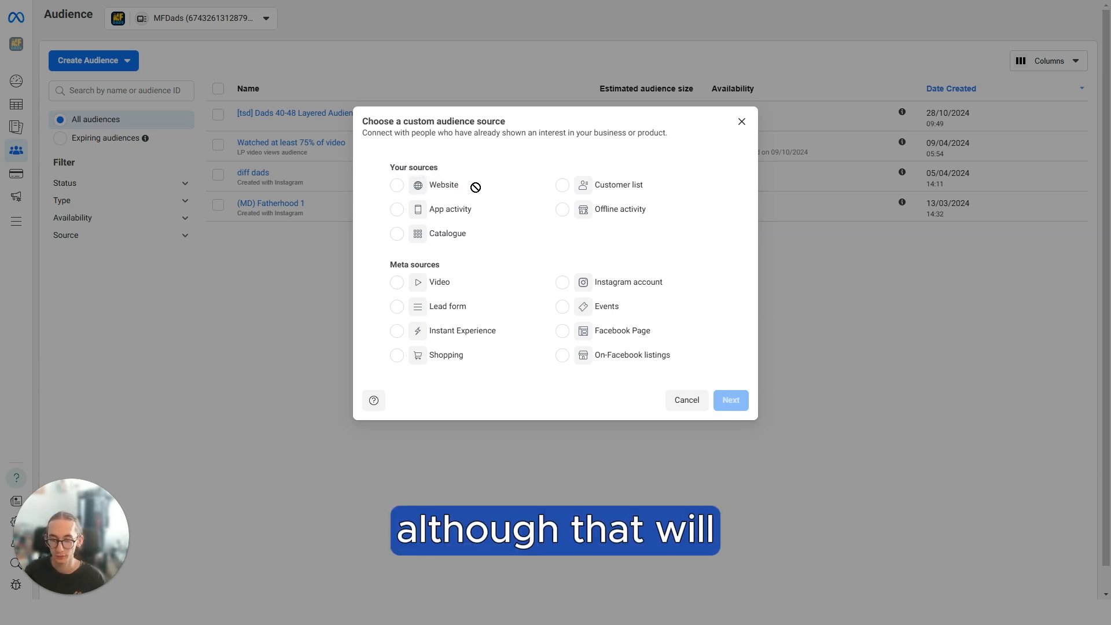
left_click_drag(487, 190, 426, 188)
left_click(426, 189)
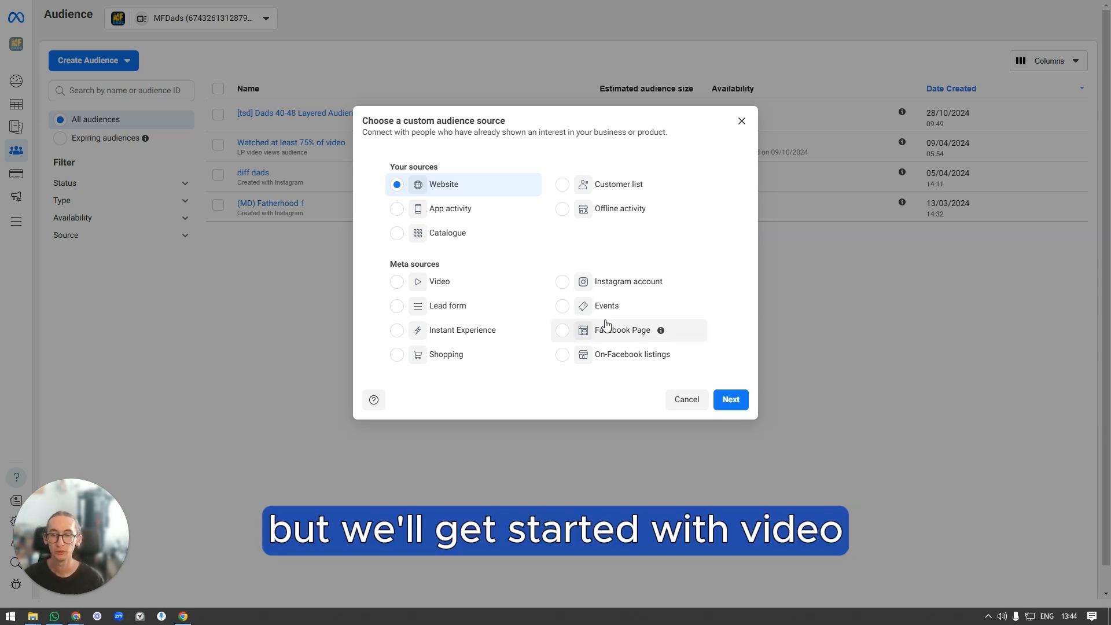
Step: Use Video as the audience source and set the engagement type to people who have viewed at least 25% of your video
left_click(419, 283)
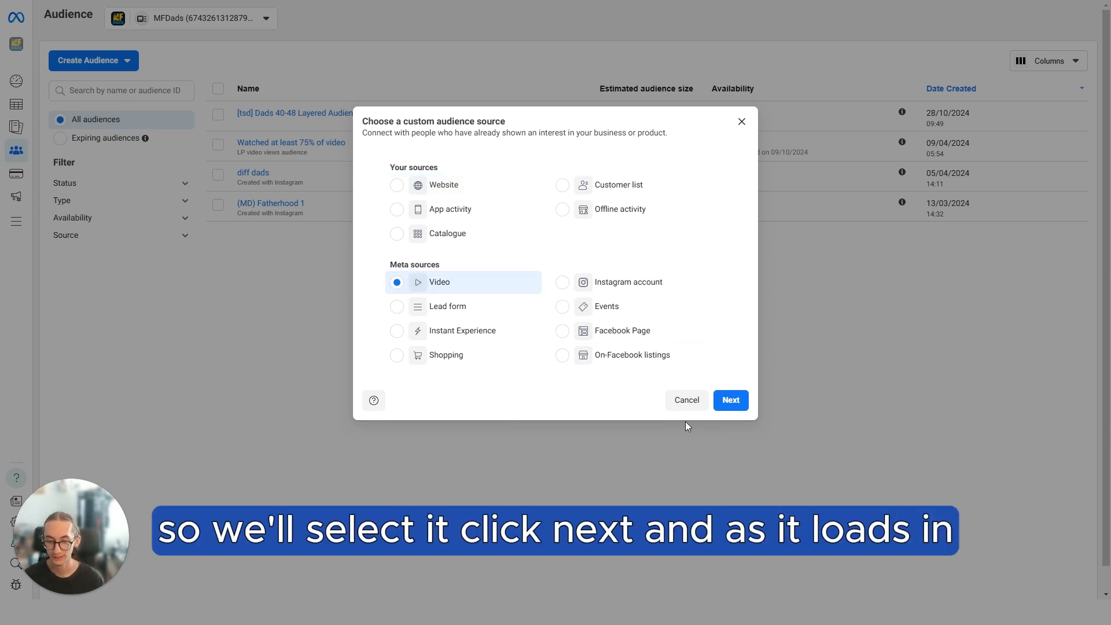
left_click(729, 398)
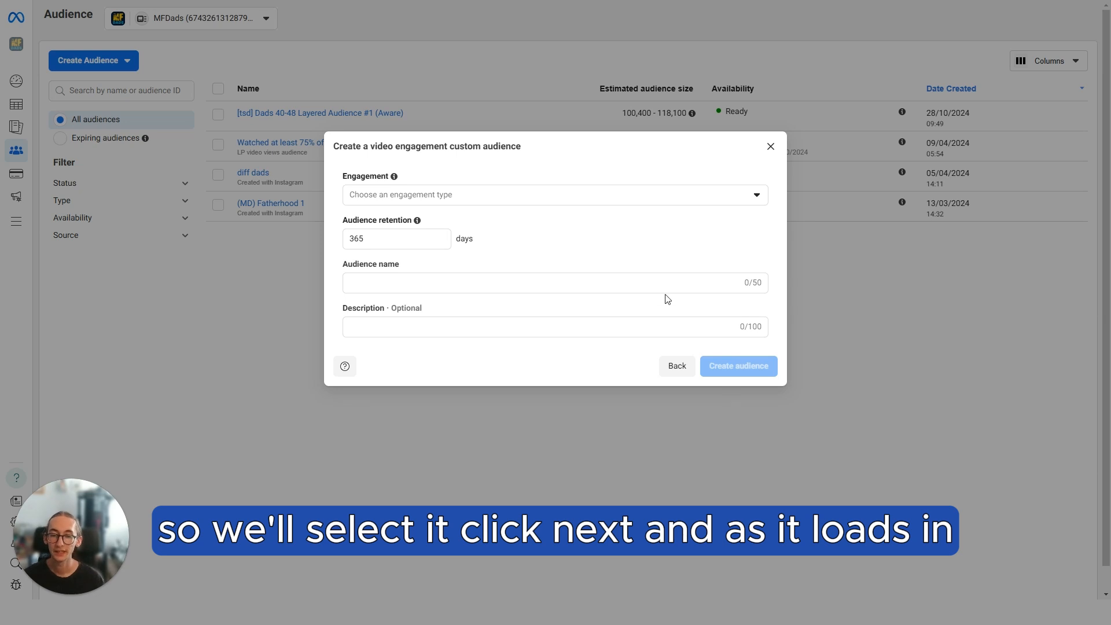
left_click(426, 197)
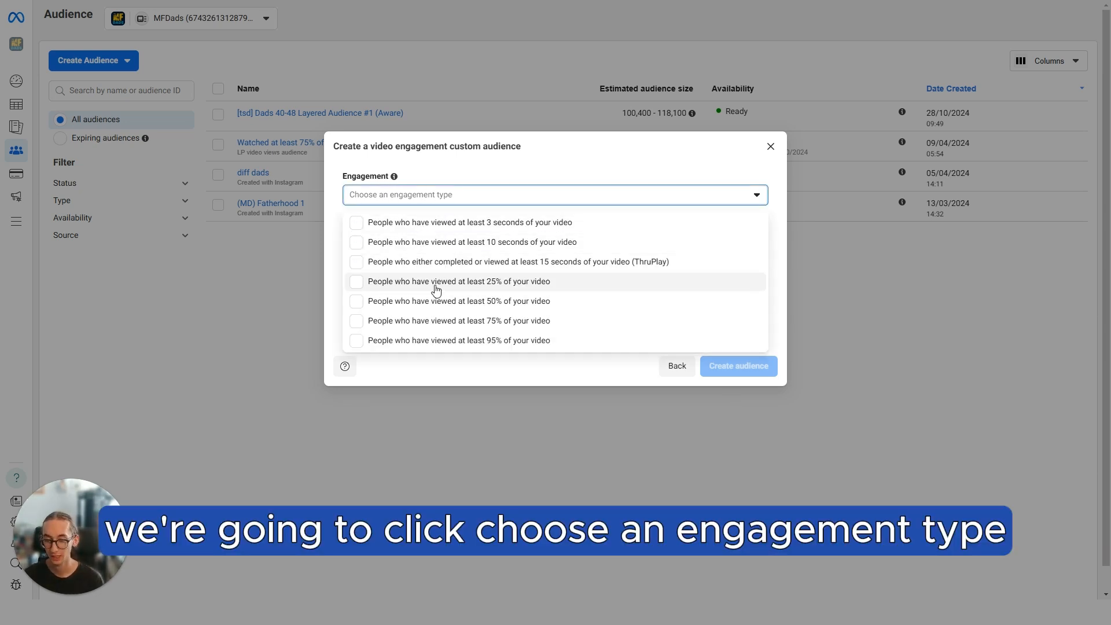
left_click_drag(521, 287, 554, 289)
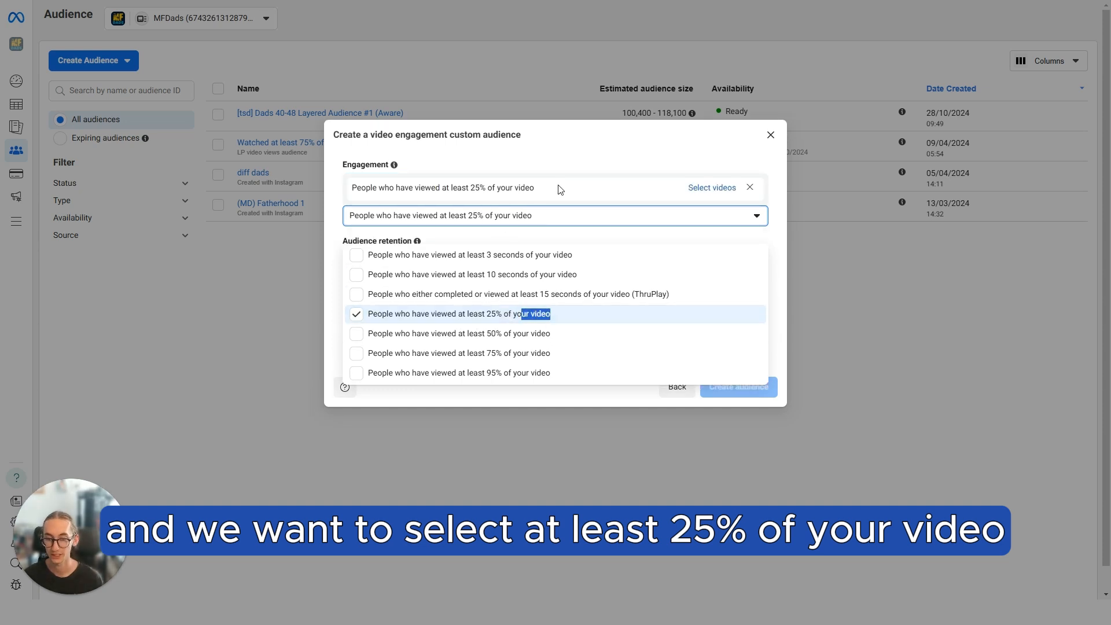
left_click(576, 197)
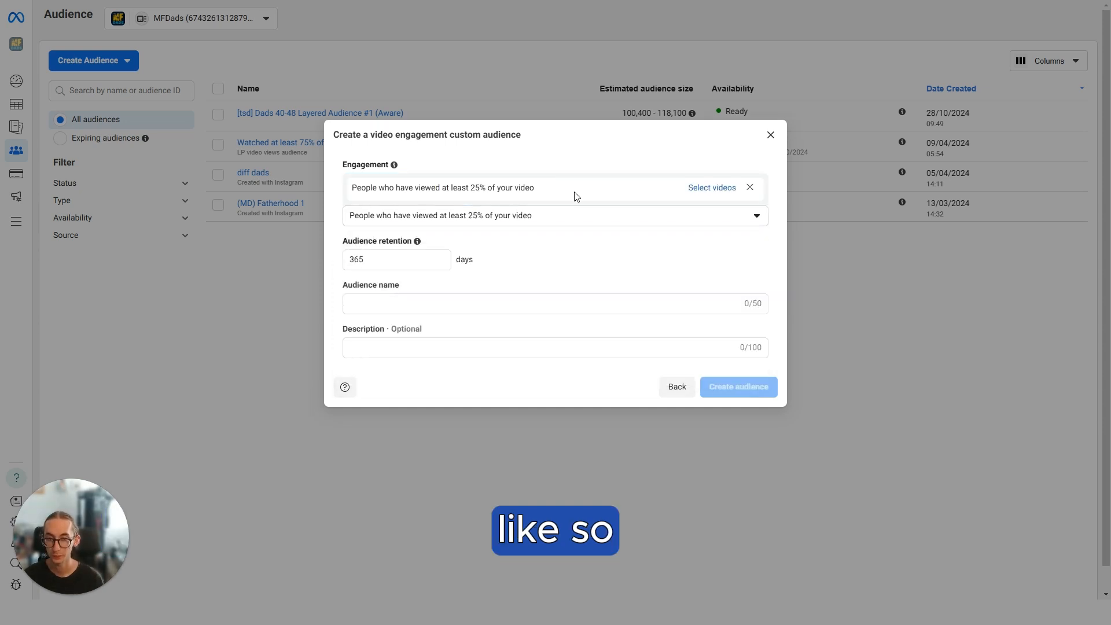
Step: Open the video selection for the 25% engagement rule and switch the Facebook Page to MF Dads
left_click(704, 188)
left_click(537, 81)
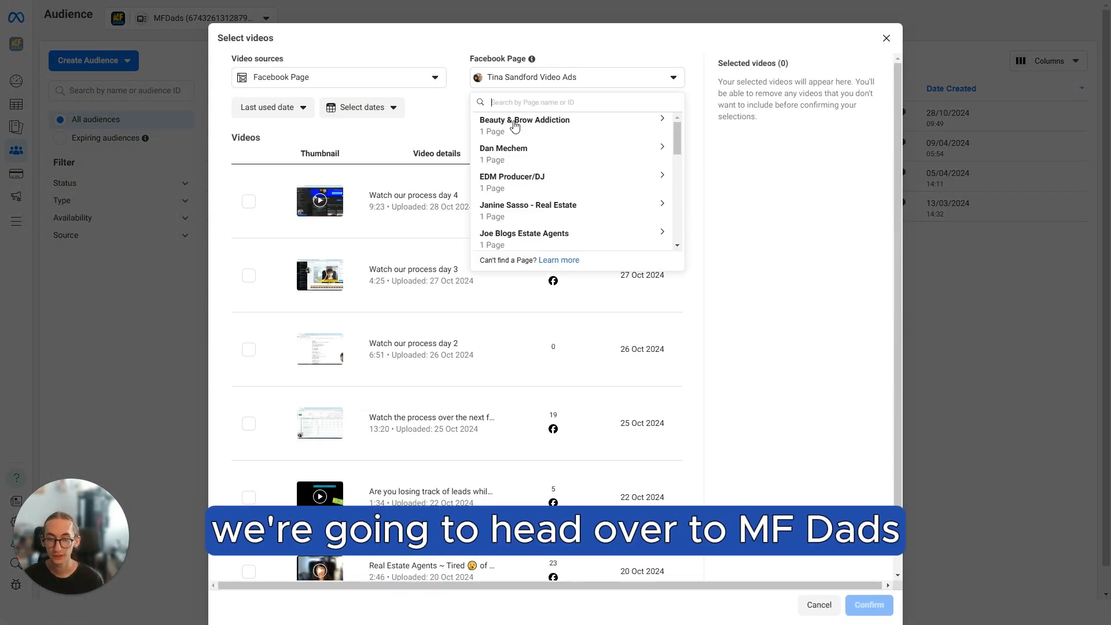
type("MF")
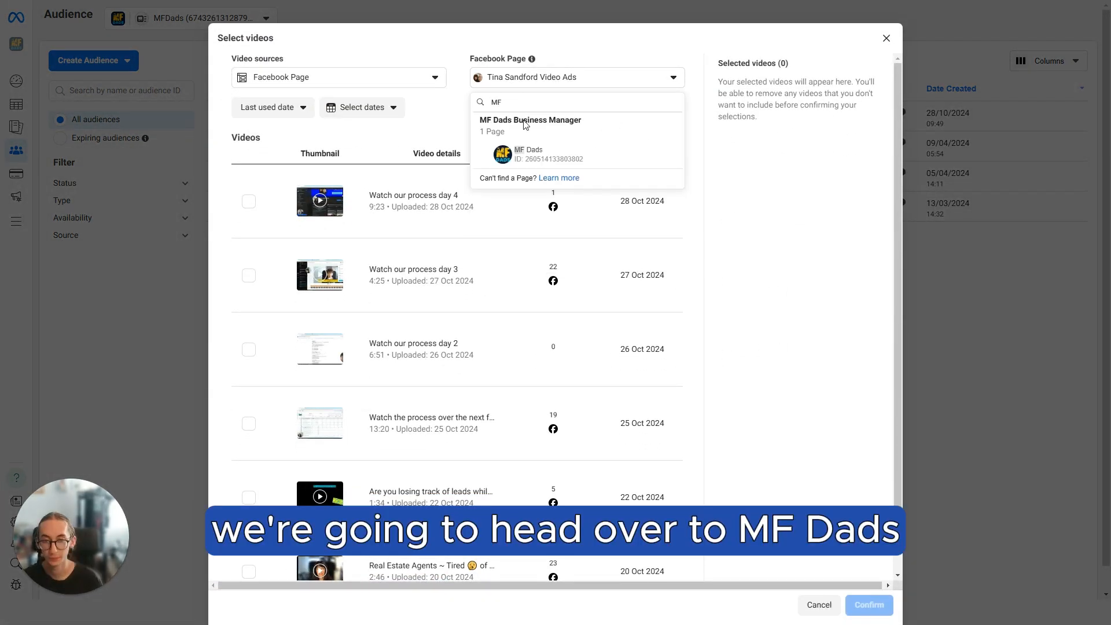
left_click(526, 154)
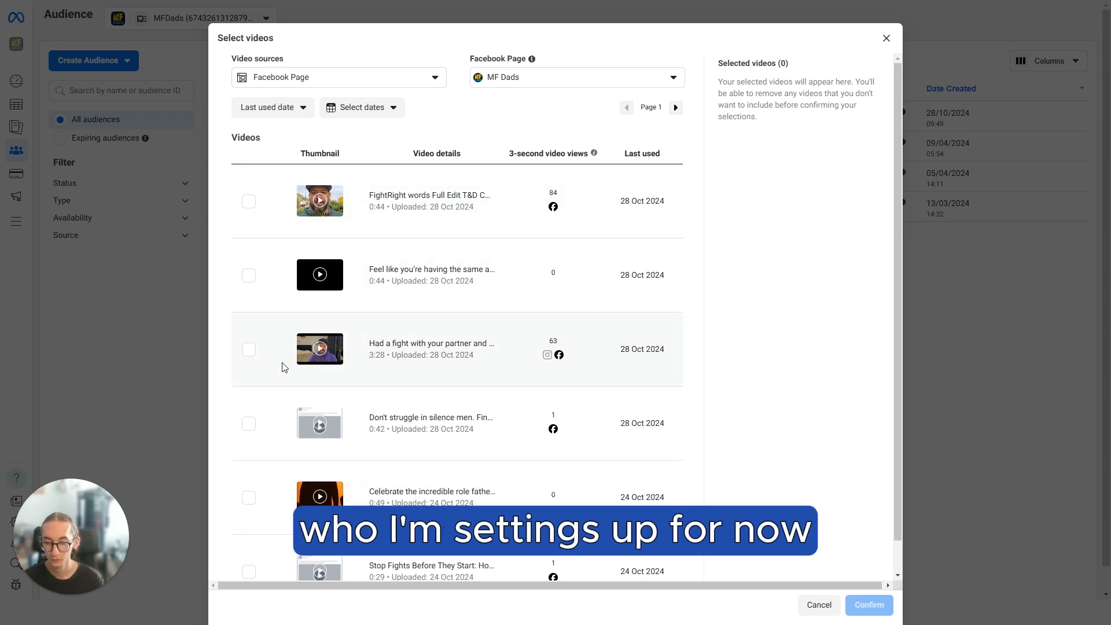
Step: Select the 3:28 video "Had a fight with your partner and ...", check the next page of videos, and confirm the selection
left_click(248, 349)
scroll(484, 334, "down", 1)
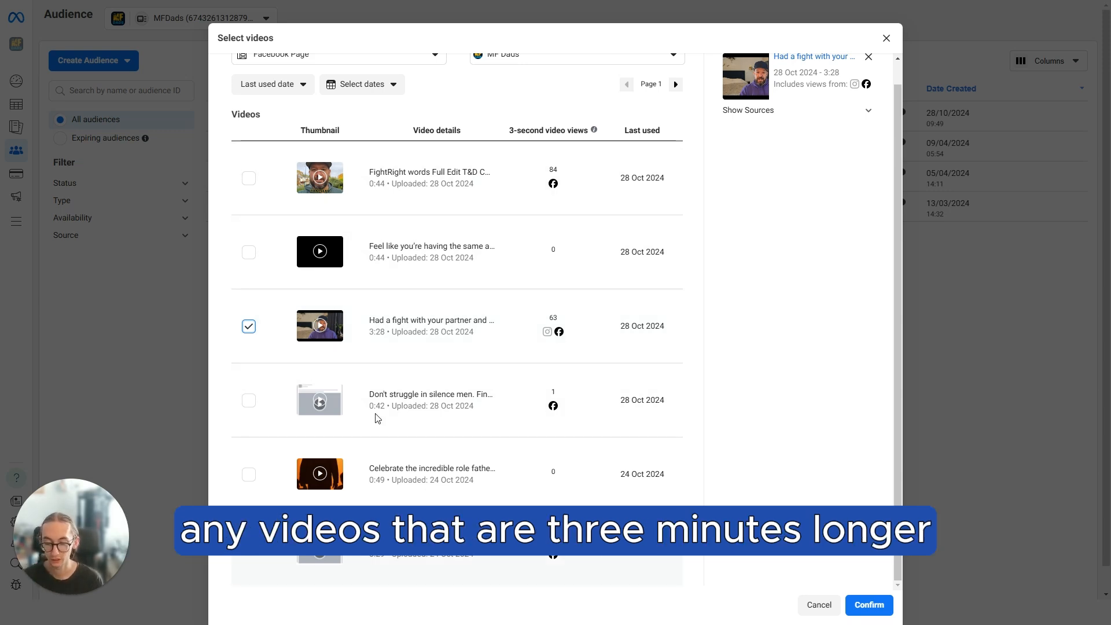
scroll(431, 347, "up", 1)
right_click(434, 363)
left_click(752, 346)
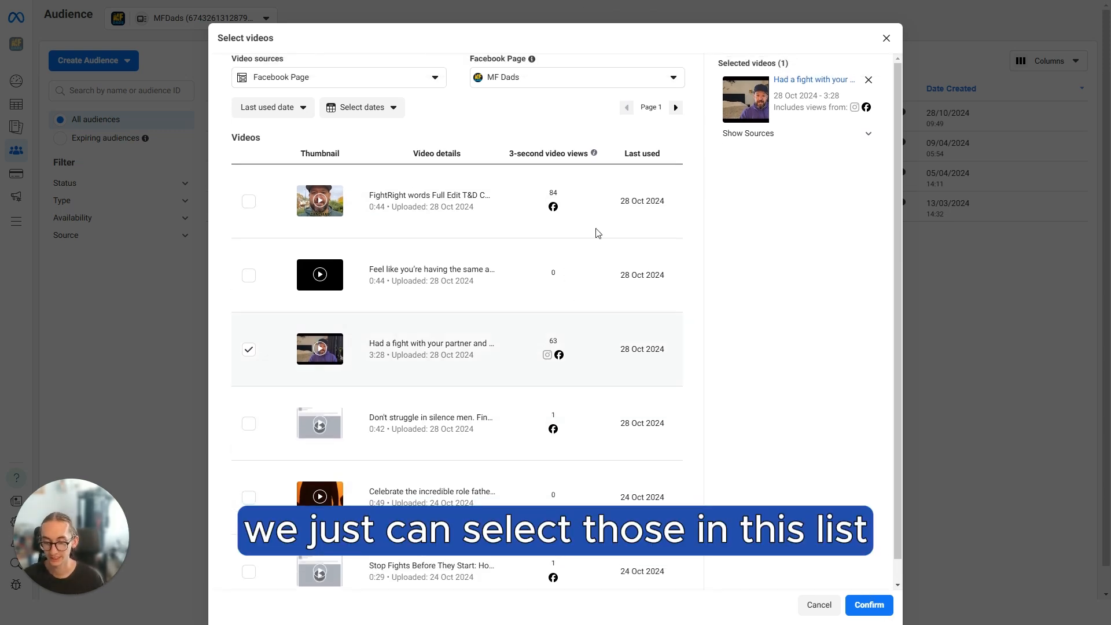
left_click(675, 107)
scroll(434, 174, "down", 1)
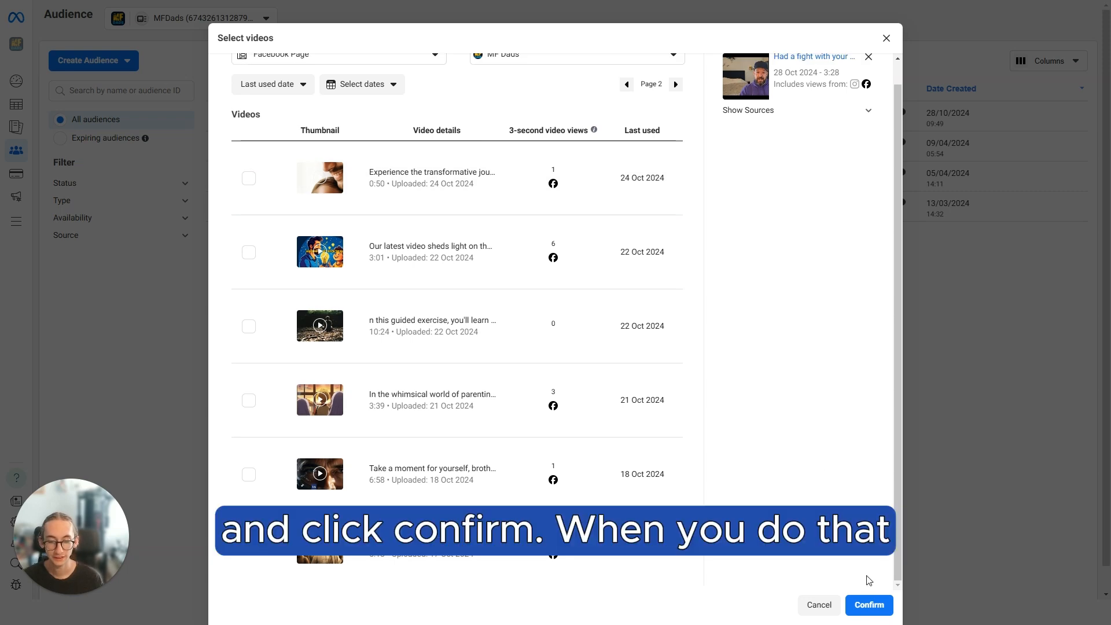
left_click(868, 603)
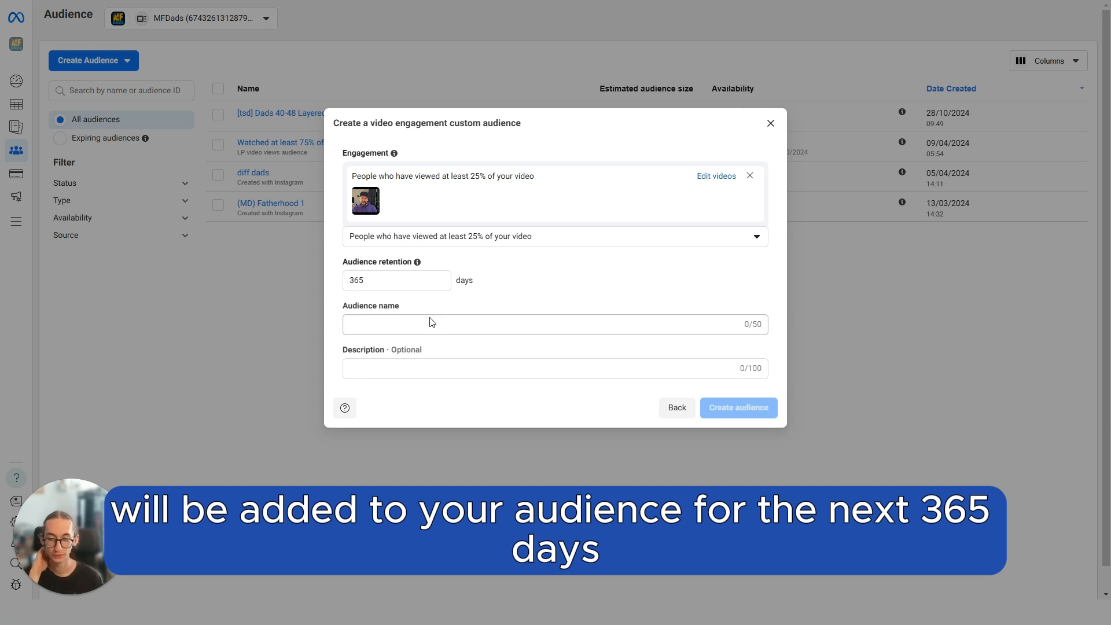
Step: Name the video engagement audience "Power Content 25% Video Views", create it, and finish the setup
double_click(382, 278)
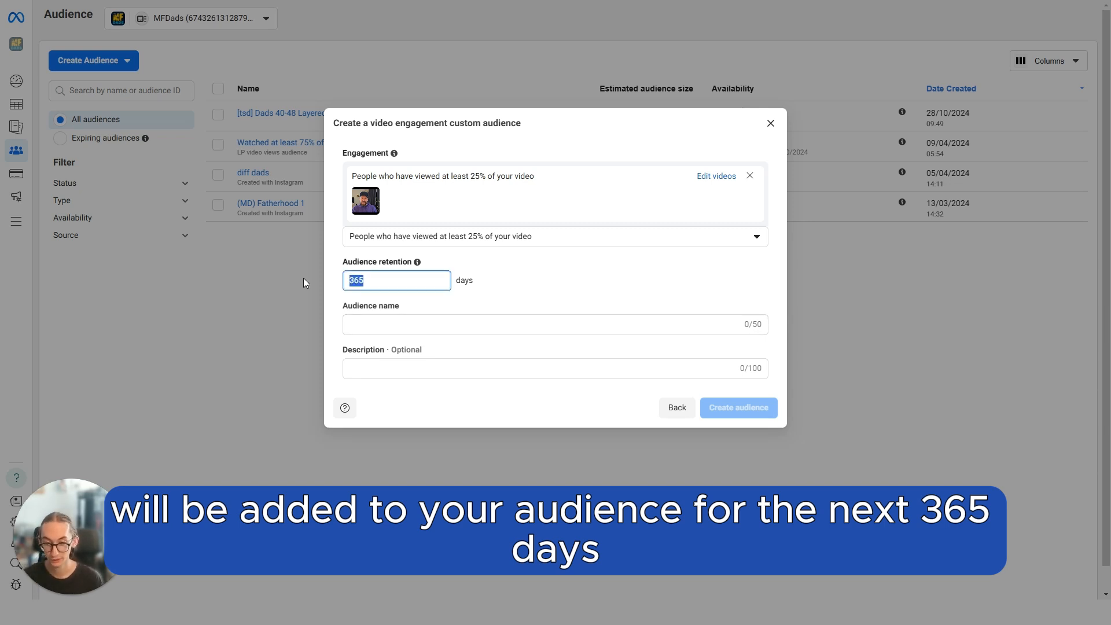
left_click(424, 322)
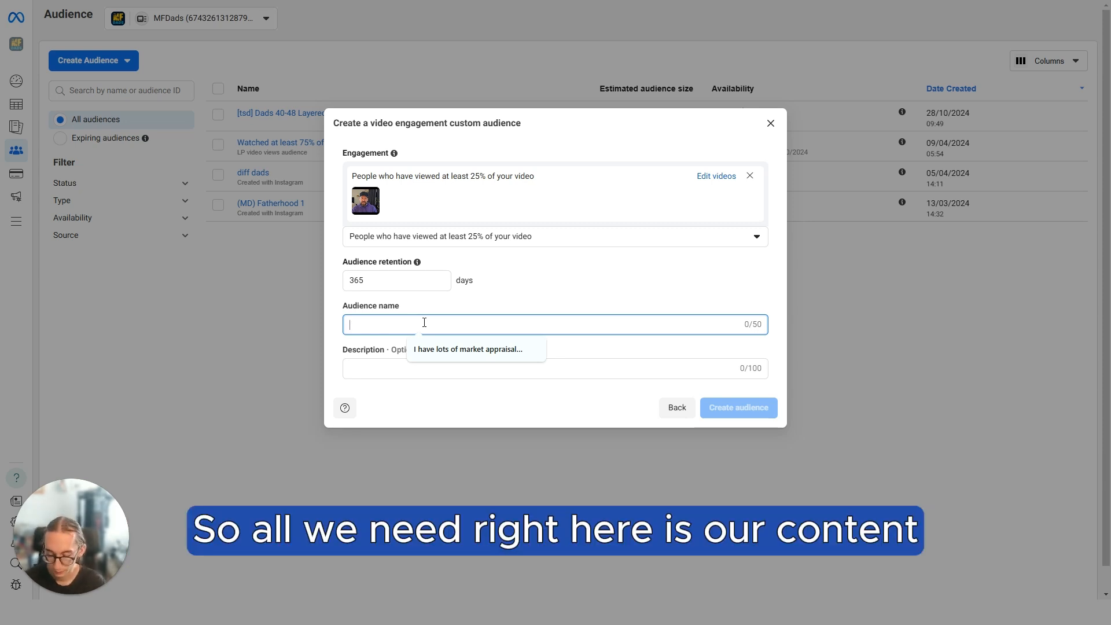
type("Power Content")
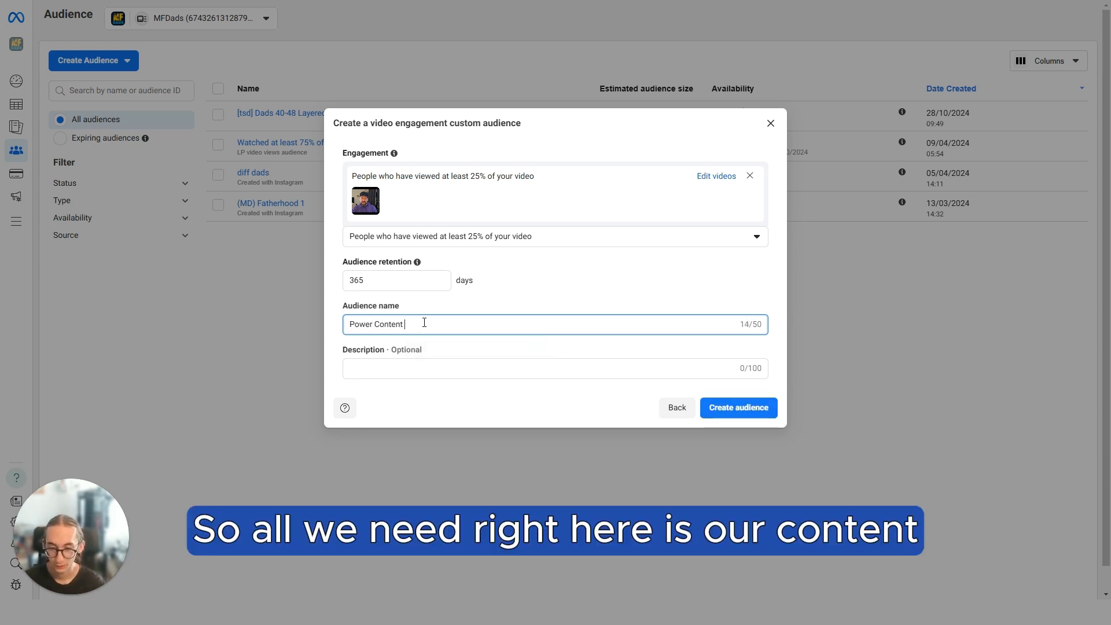
type(" 25% Video Vi")
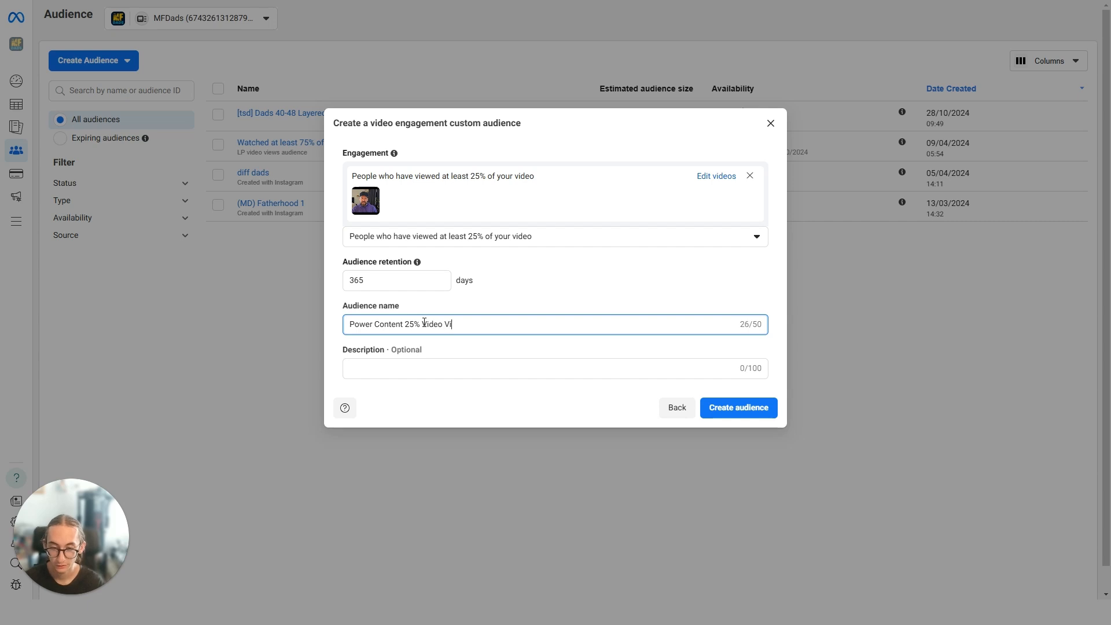
type("ews")
left_click(740, 412)
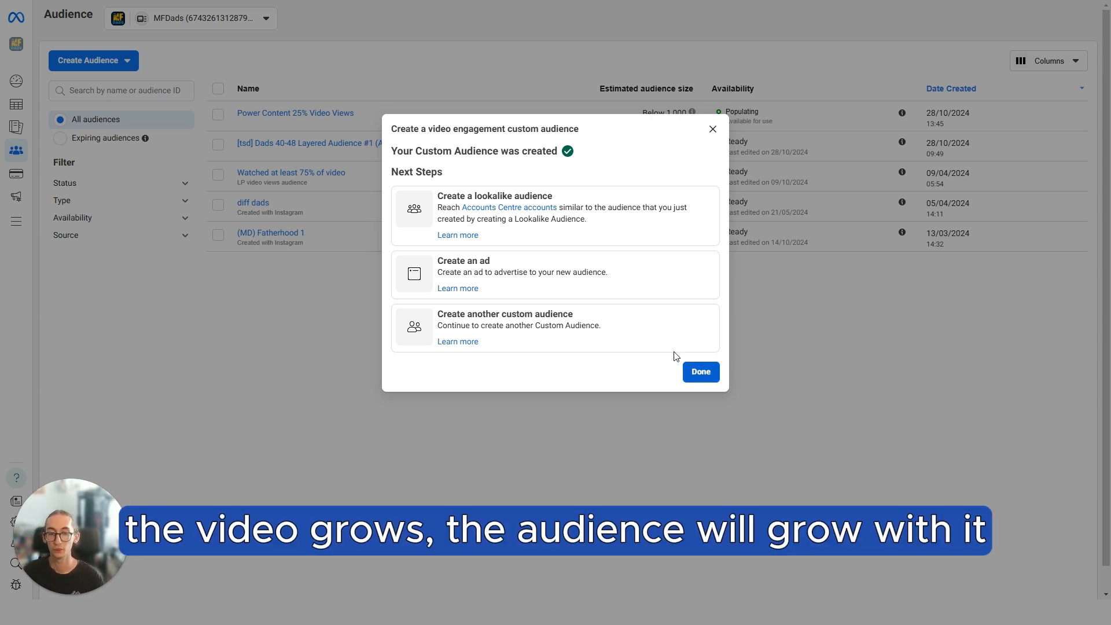
left_click(701, 384)
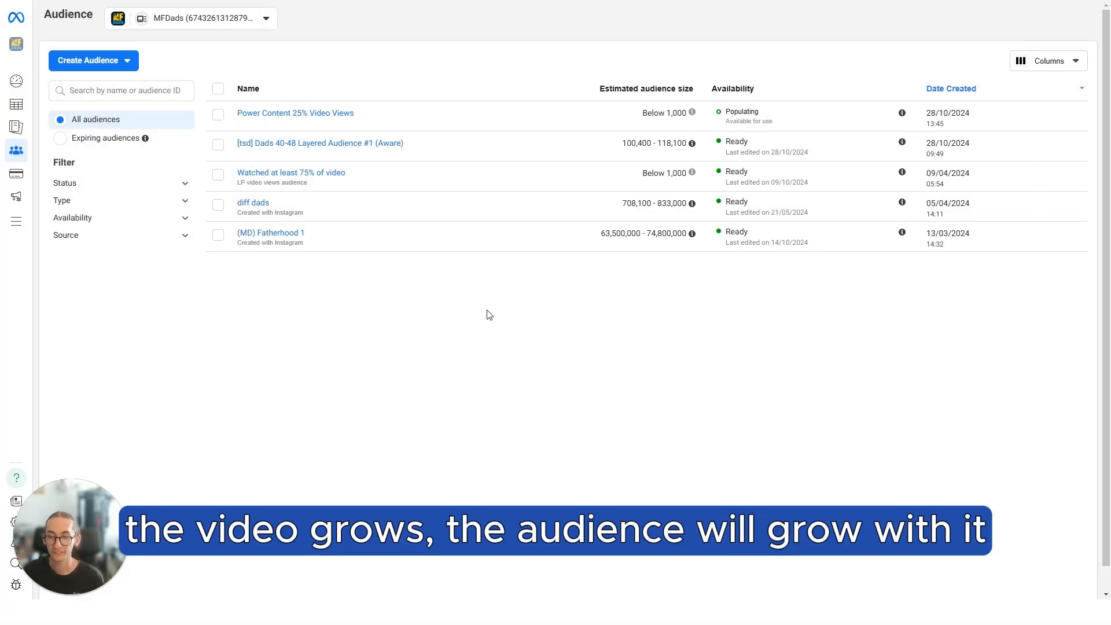
Step: Start another custom audience with Facebook Page as its source
mouse_move(347, 122)
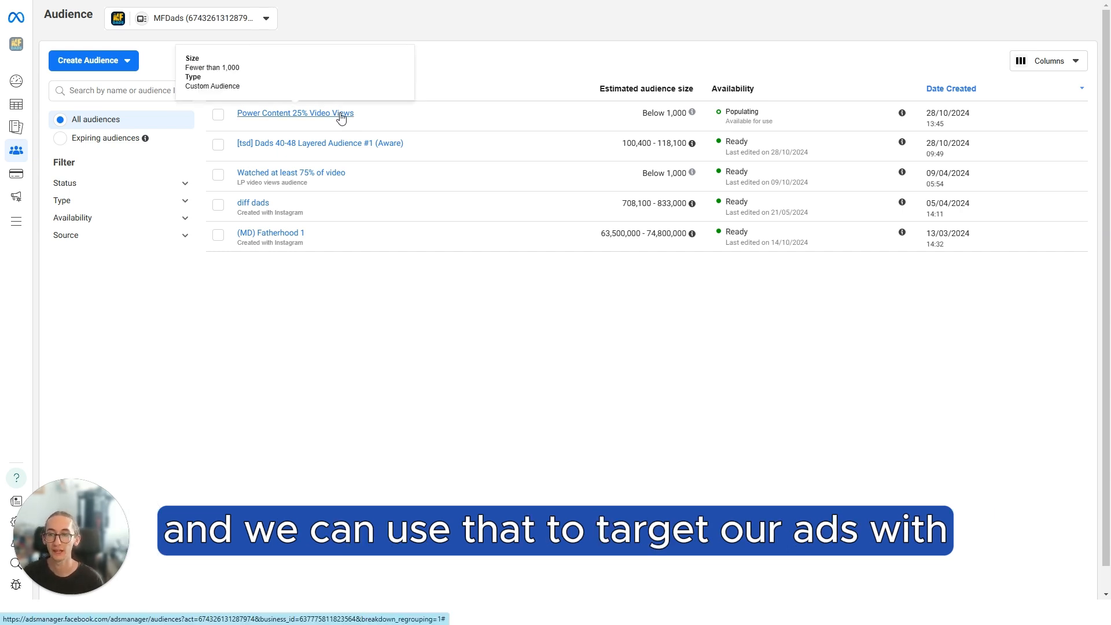
left_click(84, 61)
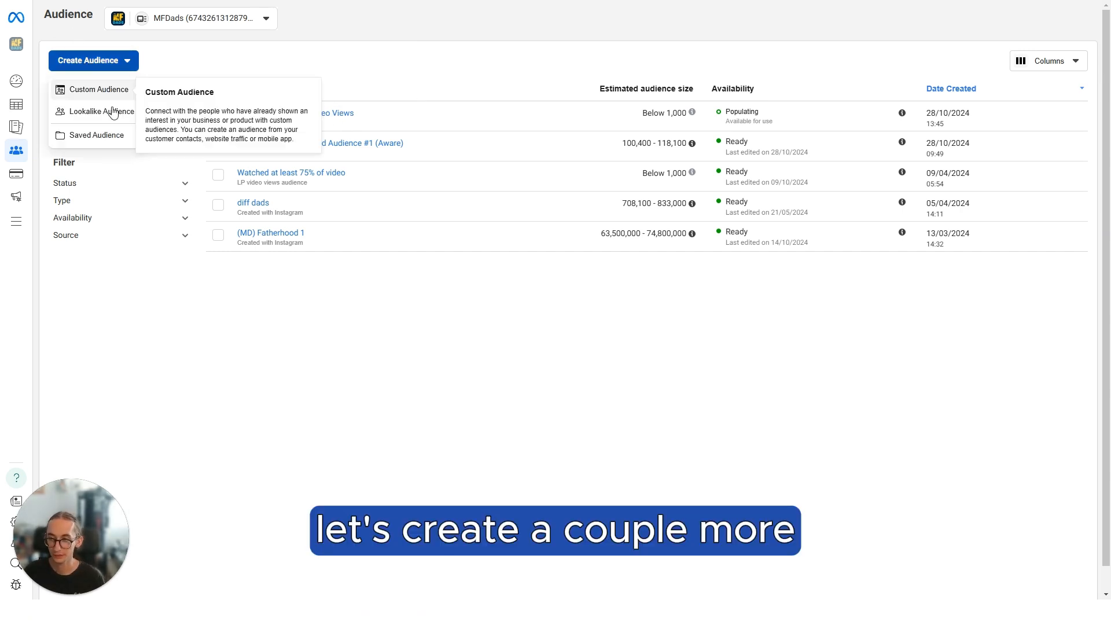
left_click(98, 90)
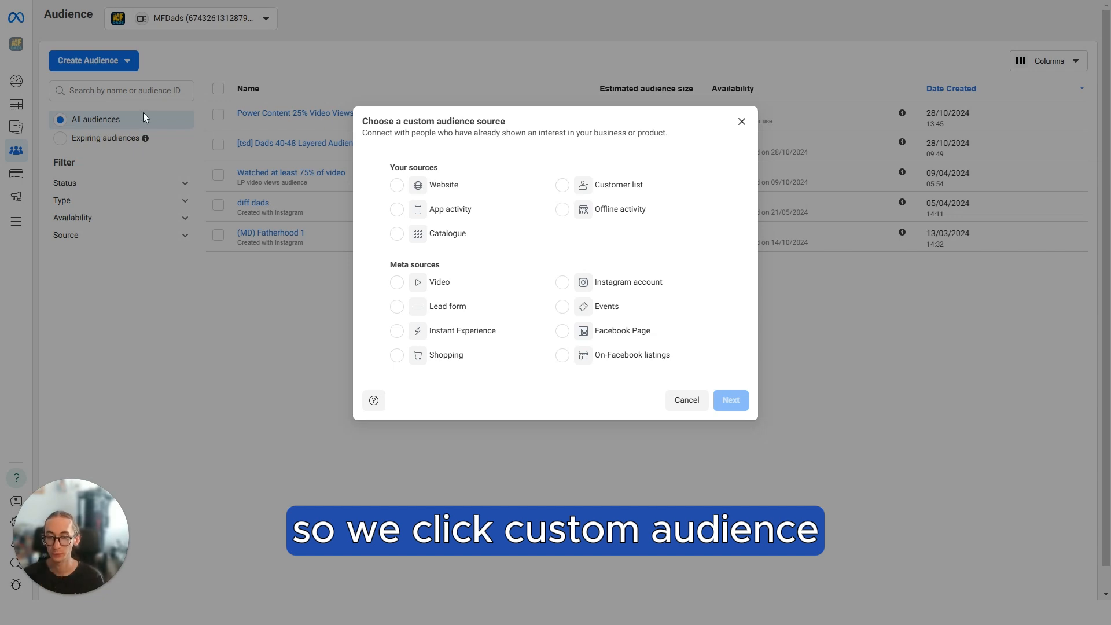
left_click(625, 334)
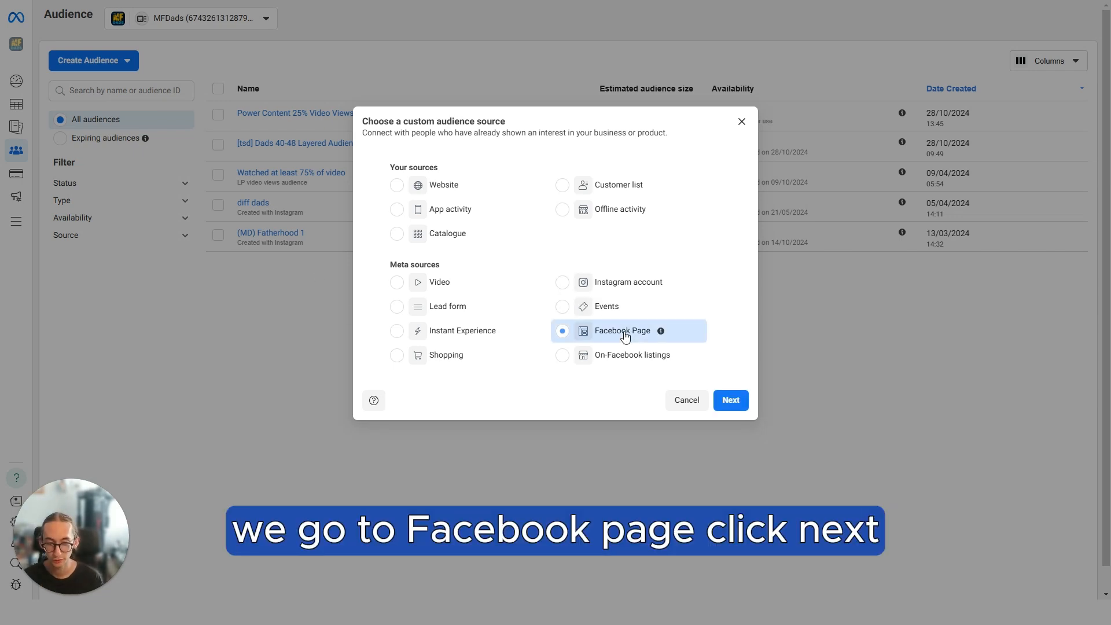
left_click(733, 399)
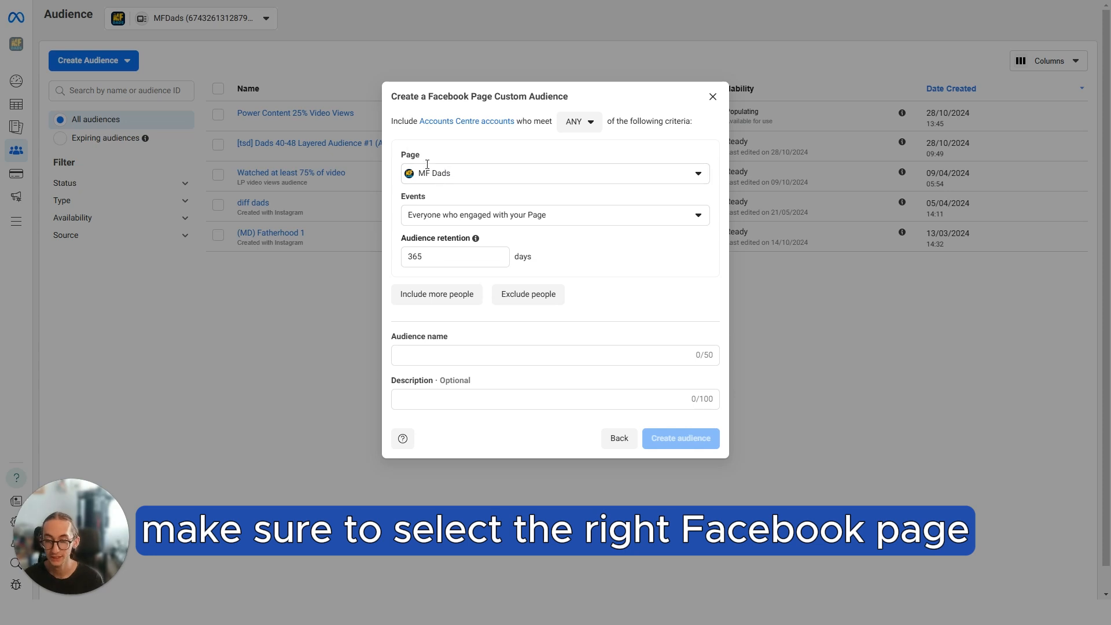
Step: Set the Facebook Page audience's event to Accounts Centre accounts who engaged with any post or ad
left_click_drag(397, 198, 440, 198)
left_click(472, 215)
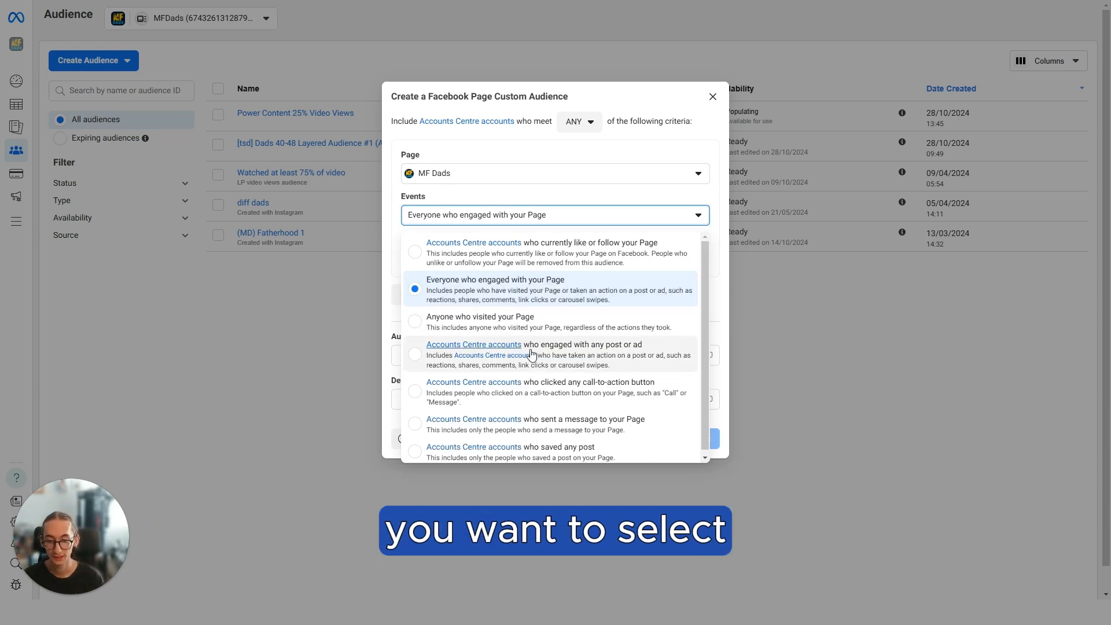
left_click(602, 353)
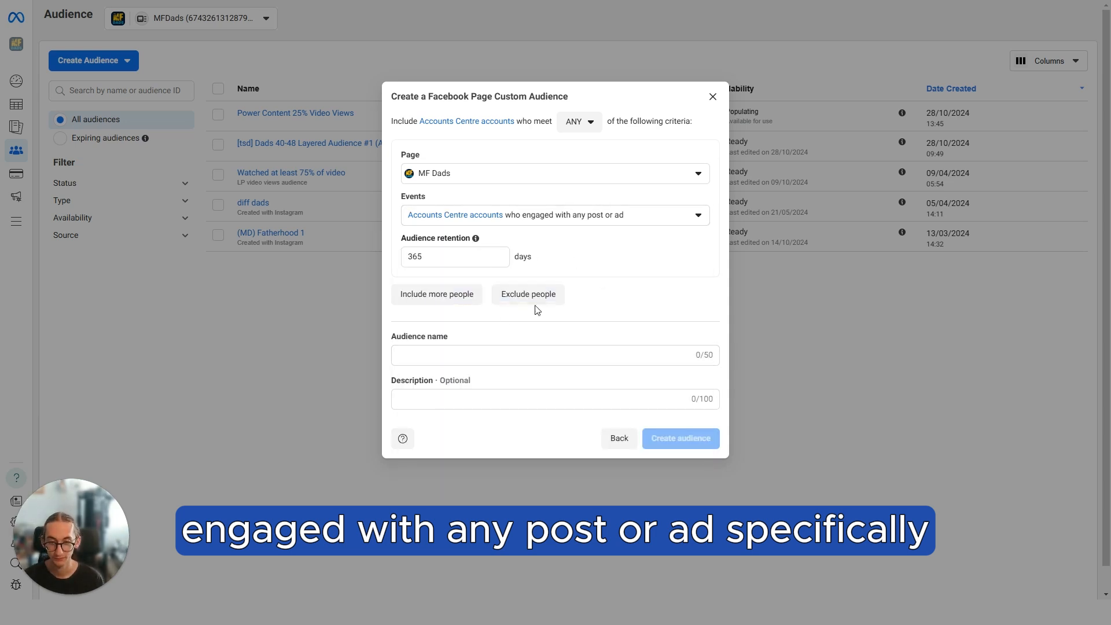
Step: Name the Facebook Page audience "Facebook - Engaged Post or Ad" and create it
left_click(494, 354)
type("Facebook - Engaged Post")
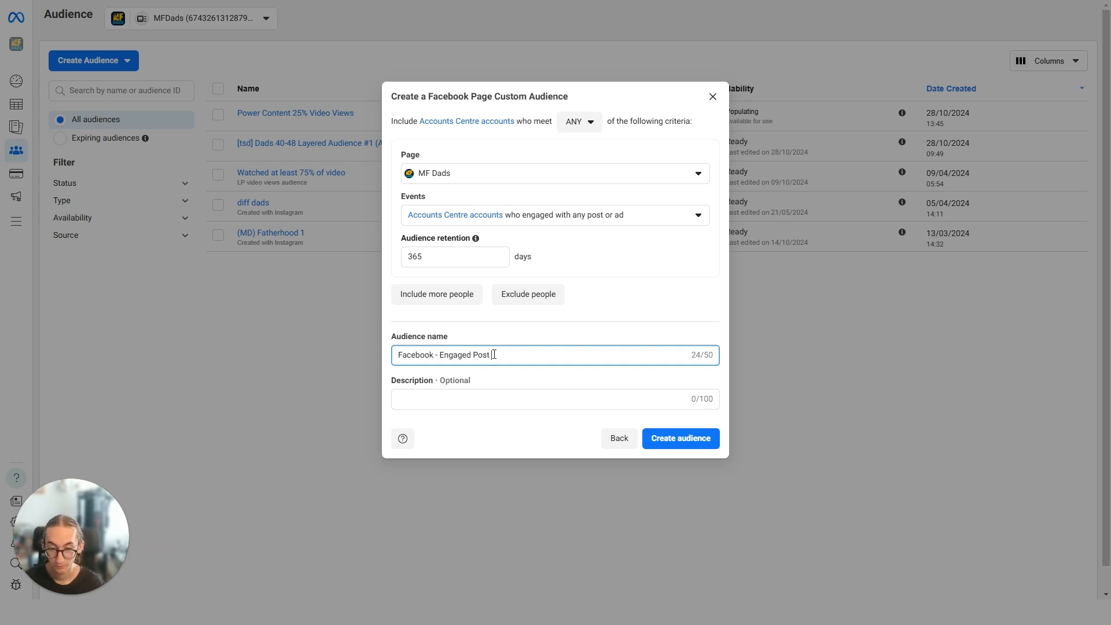
type("or Ad")
left_click(678, 438)
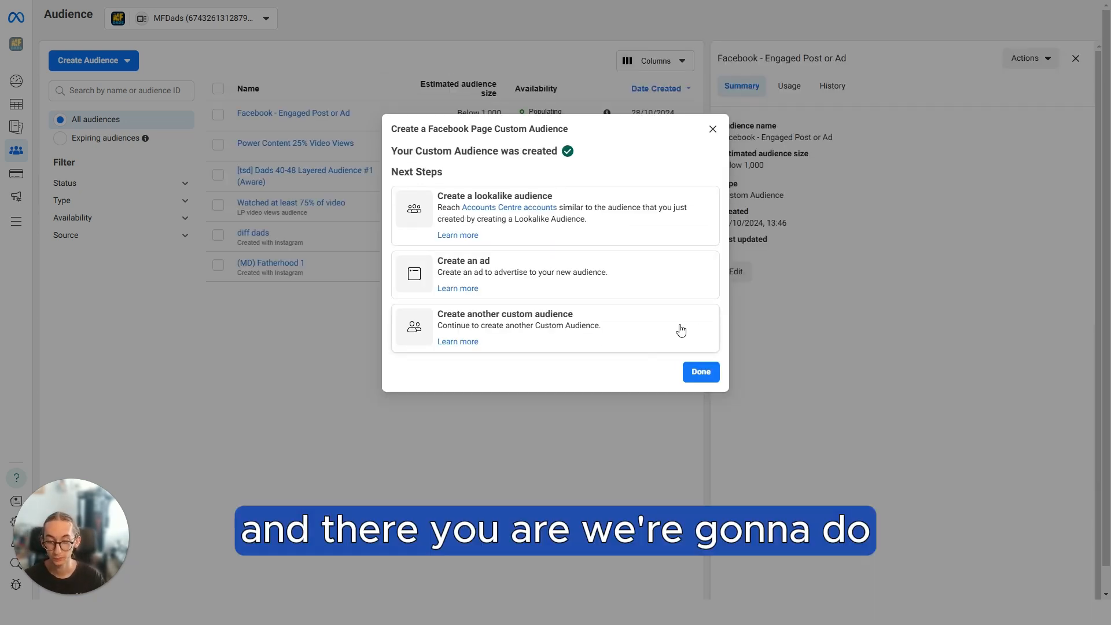
Step: Start another custom audience with the Instagram account as its source
left_click(547, 330)
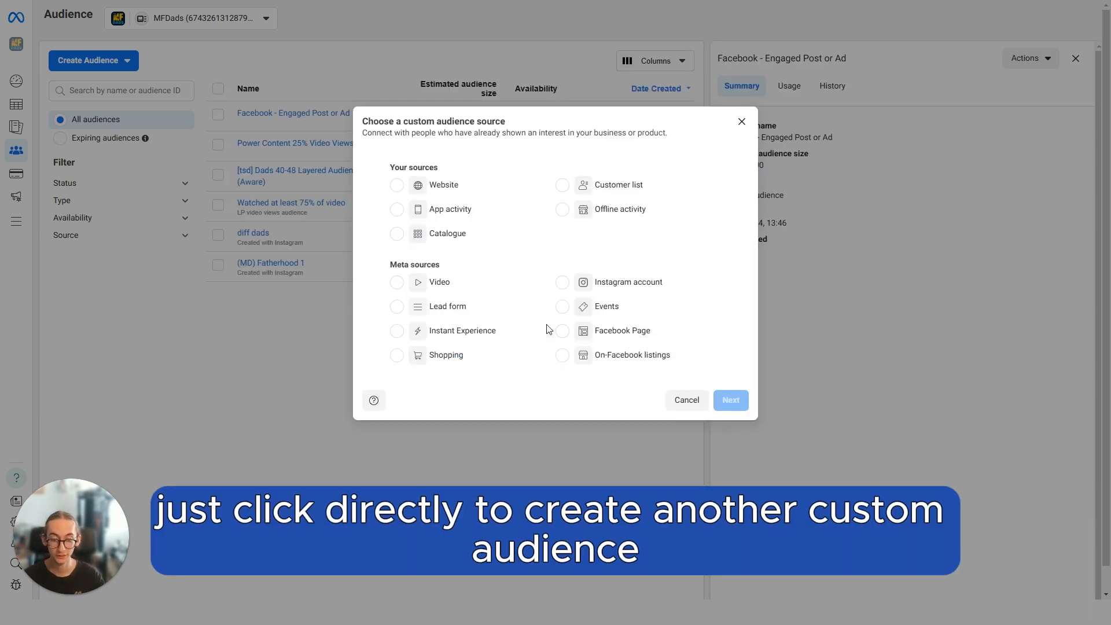
left_click(563, 283)
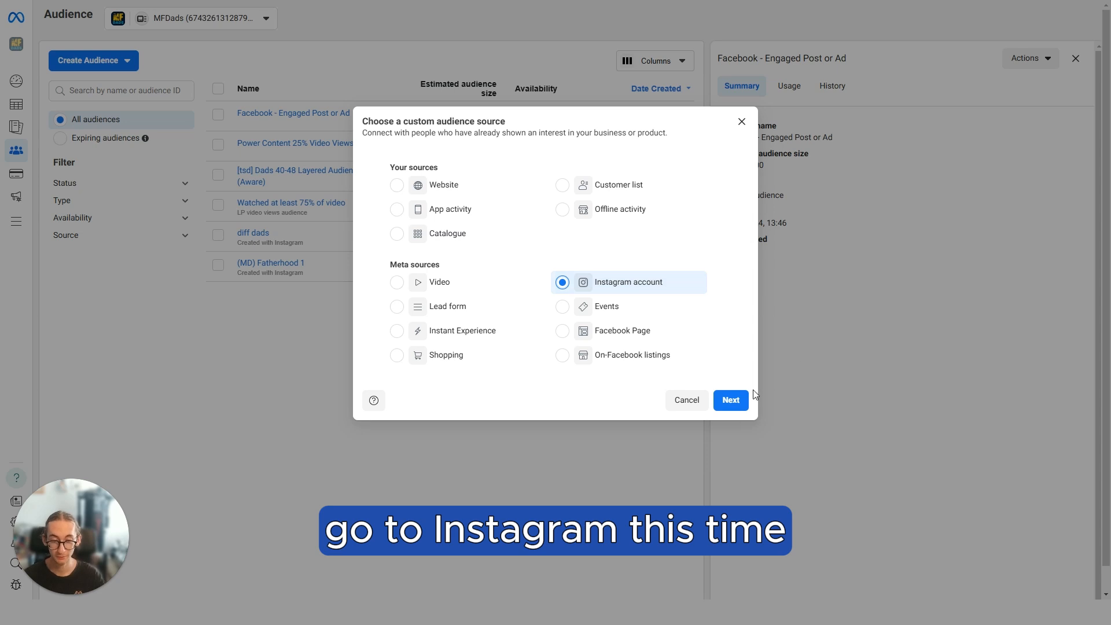
left_click(731, 400)
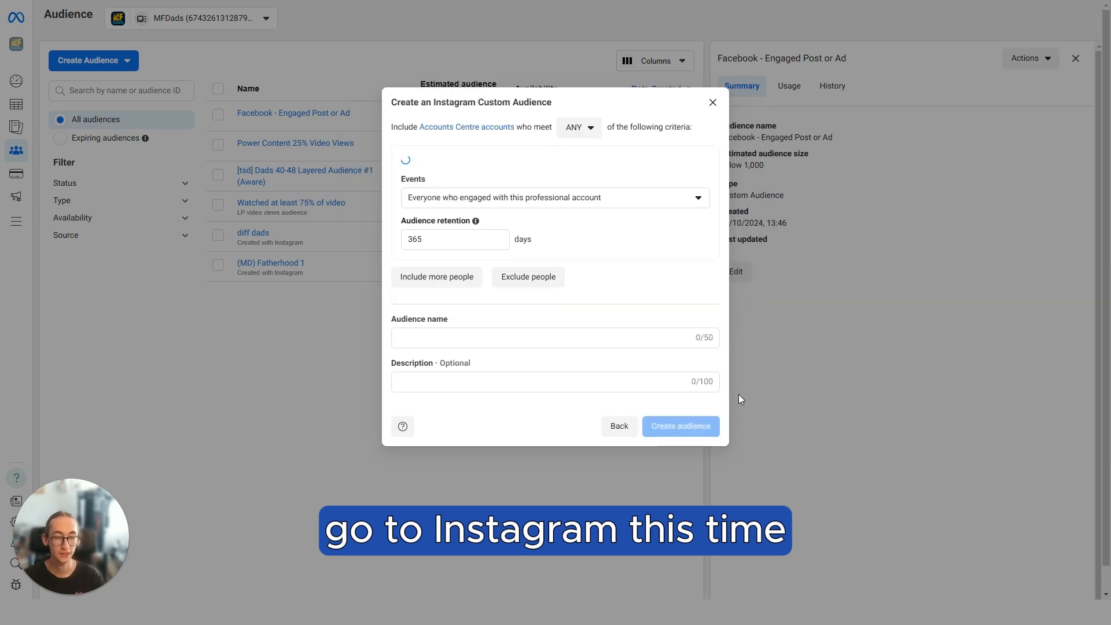
Step: Set the Instagram audience's event to Accounts Centre accounts who engaged with any post or ad, and its source account to mf.dads
left_click(489, 203)
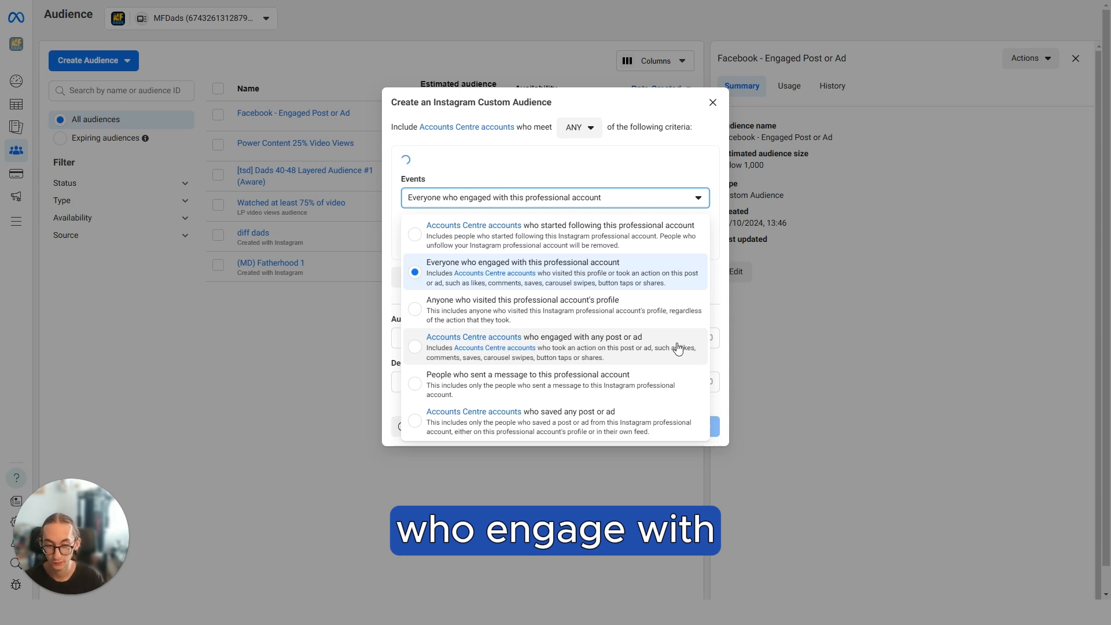
left_click(614, 349)
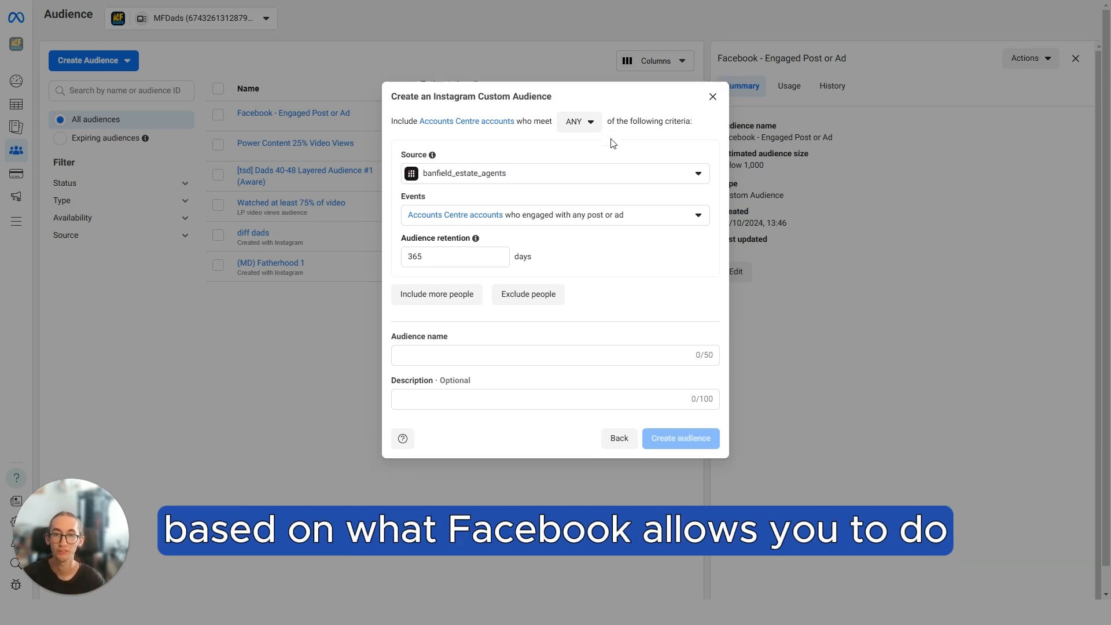
left_click(523, 174)
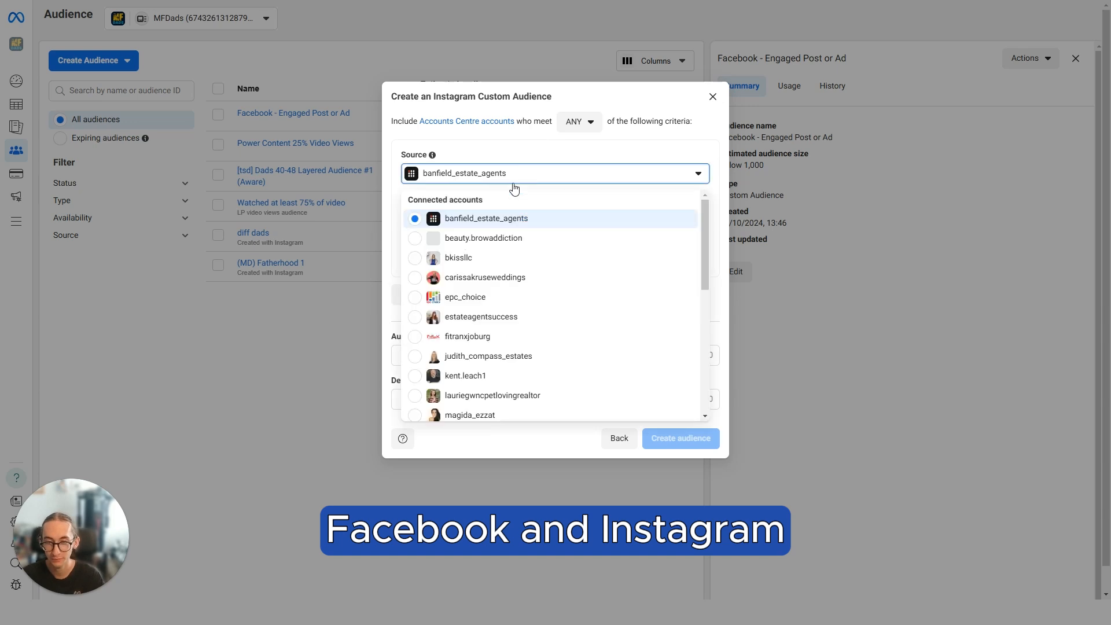
scroll(484, 327, "down", 10)
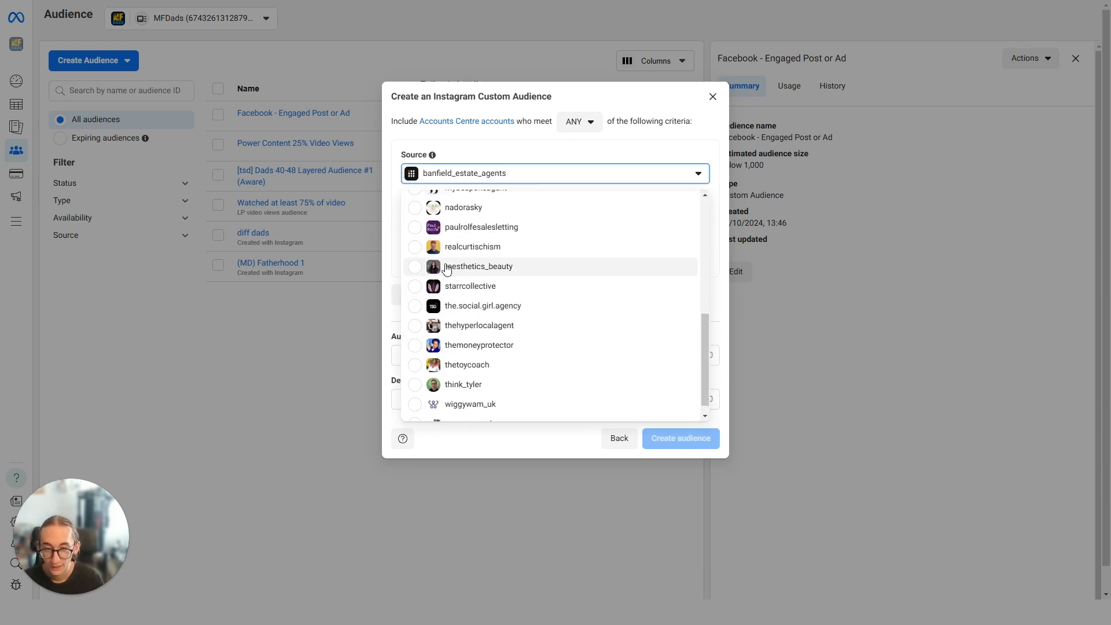
scroll(478, 384, "up", 3)
left_click(479, 331)
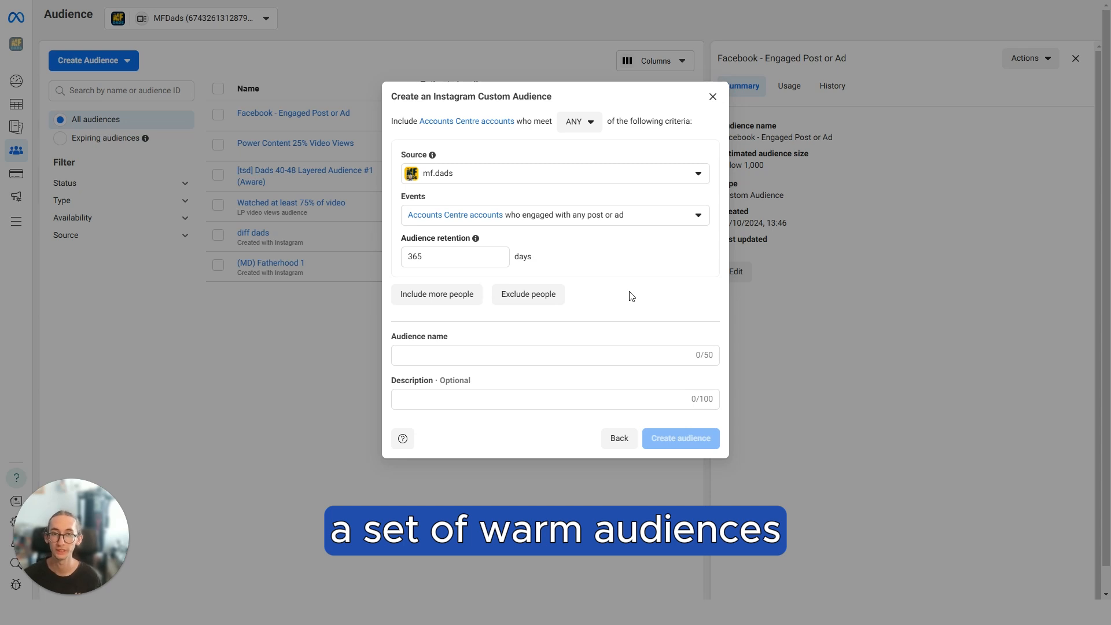
Step: Name the Instagram audience "Instagram - Engaged Post or Ad", create it, and finish the setup
left_click(560, 355)
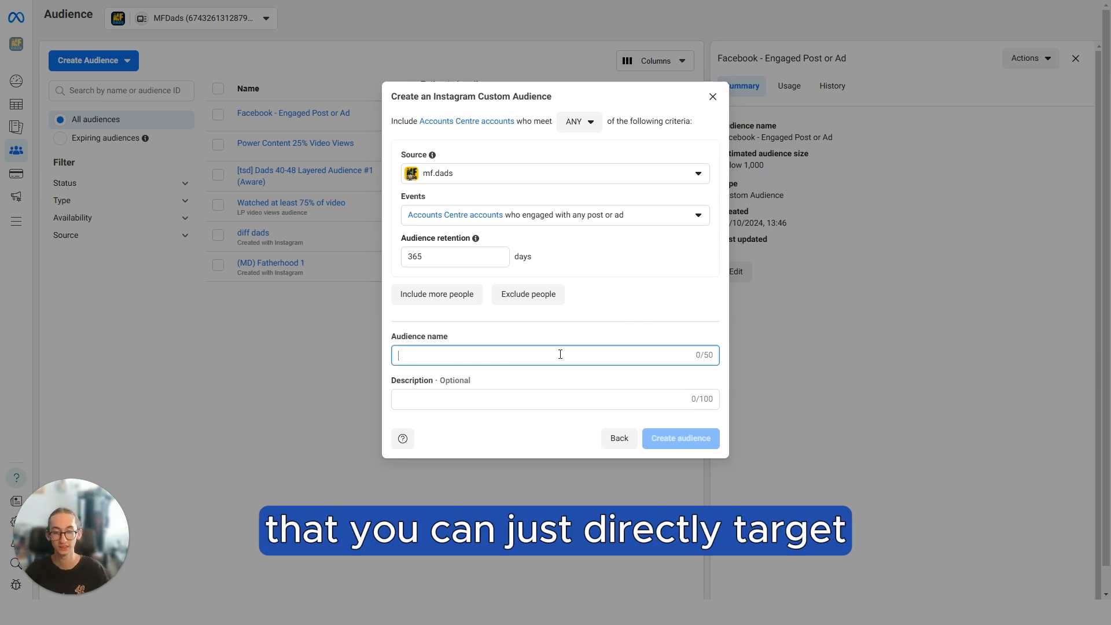
type("Instg")
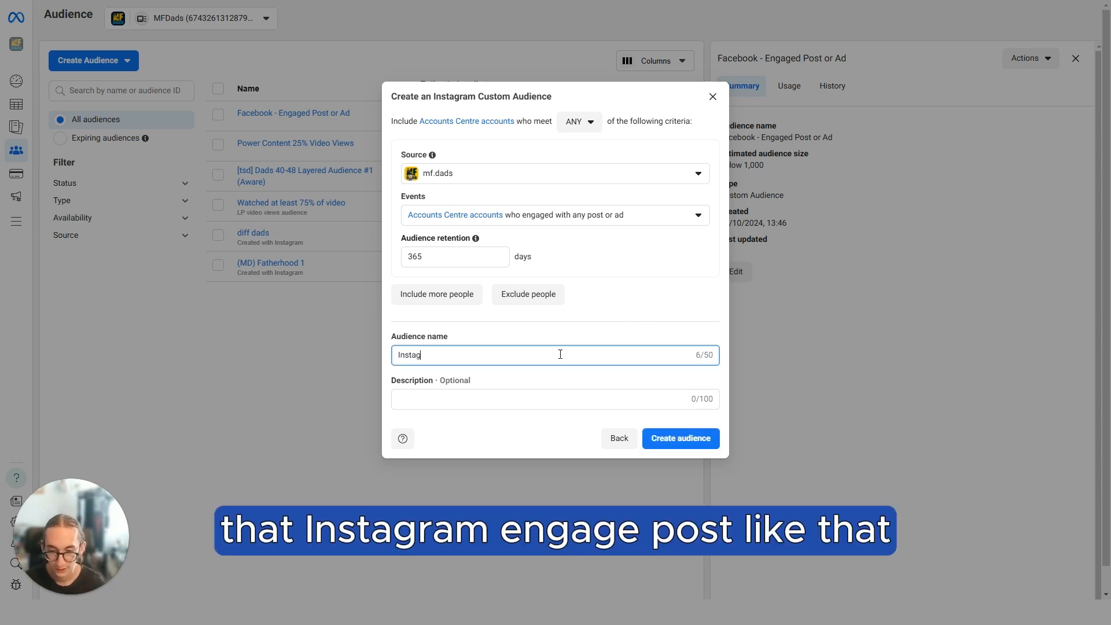
type("gram - Engaged Post or Ad")
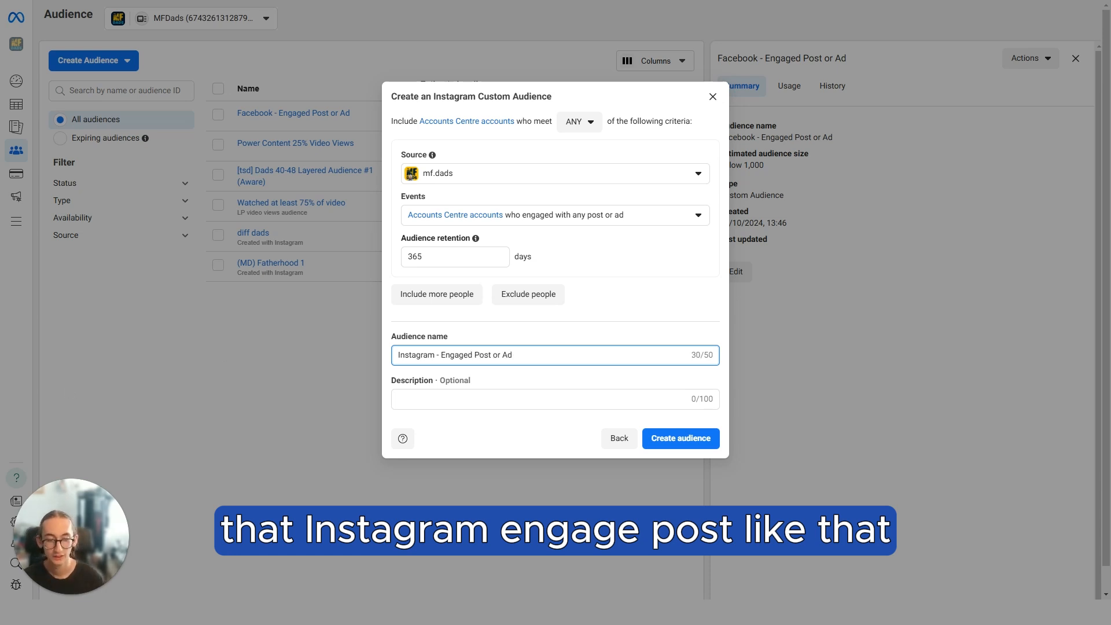
left_click(679, 435)
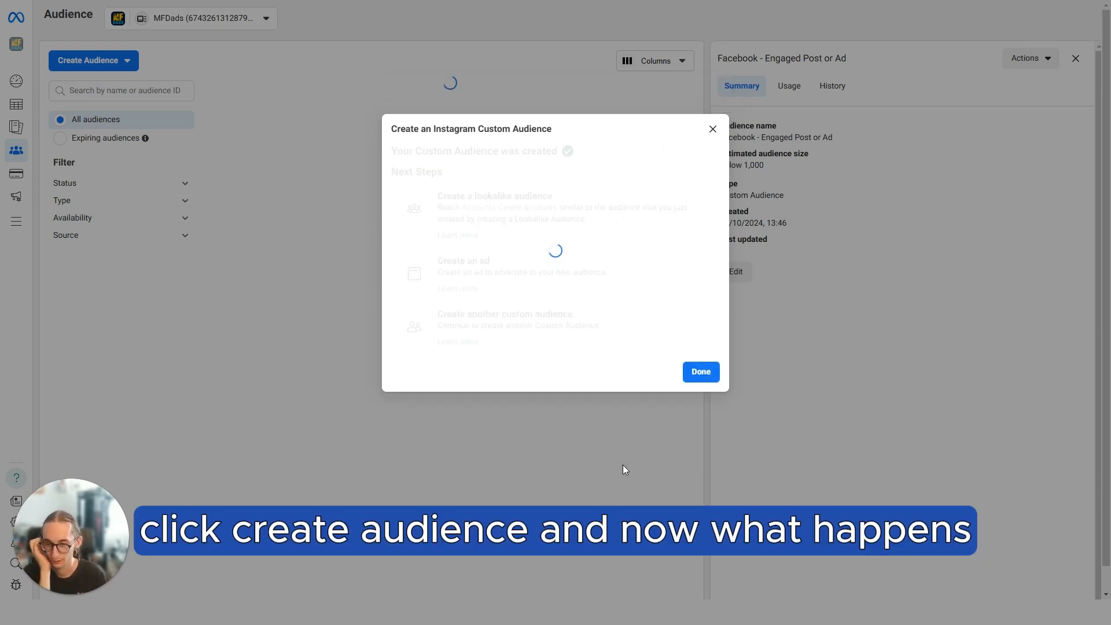
left_click(698, 368)
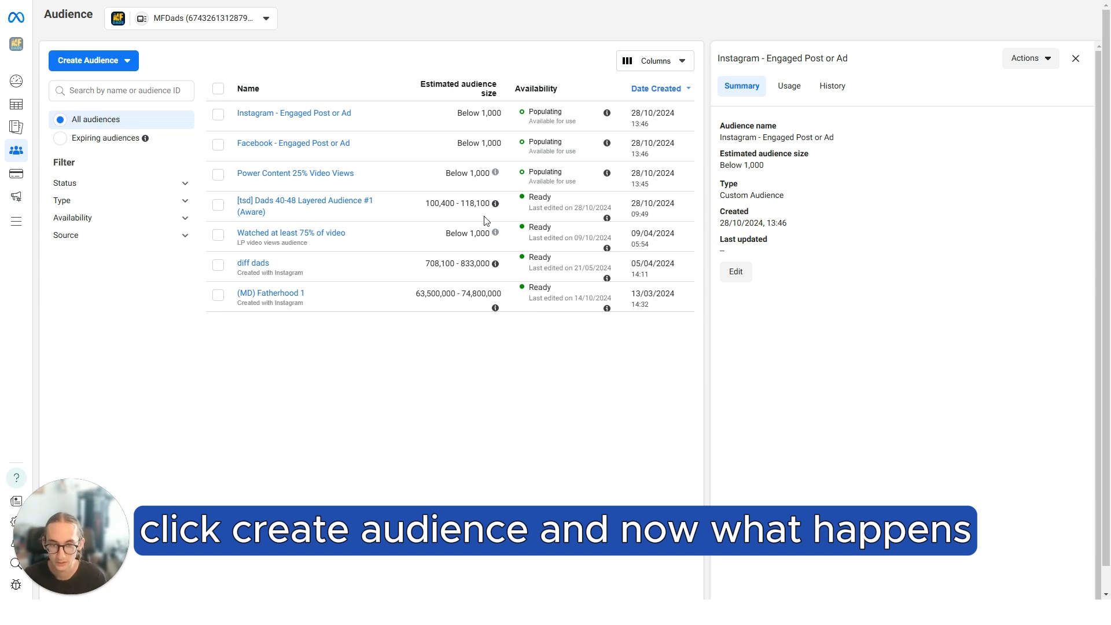
Step: Open the campaigns table and examine the 25% and 95% video play metrics of the active campaigns
mouse_move(495, 177)
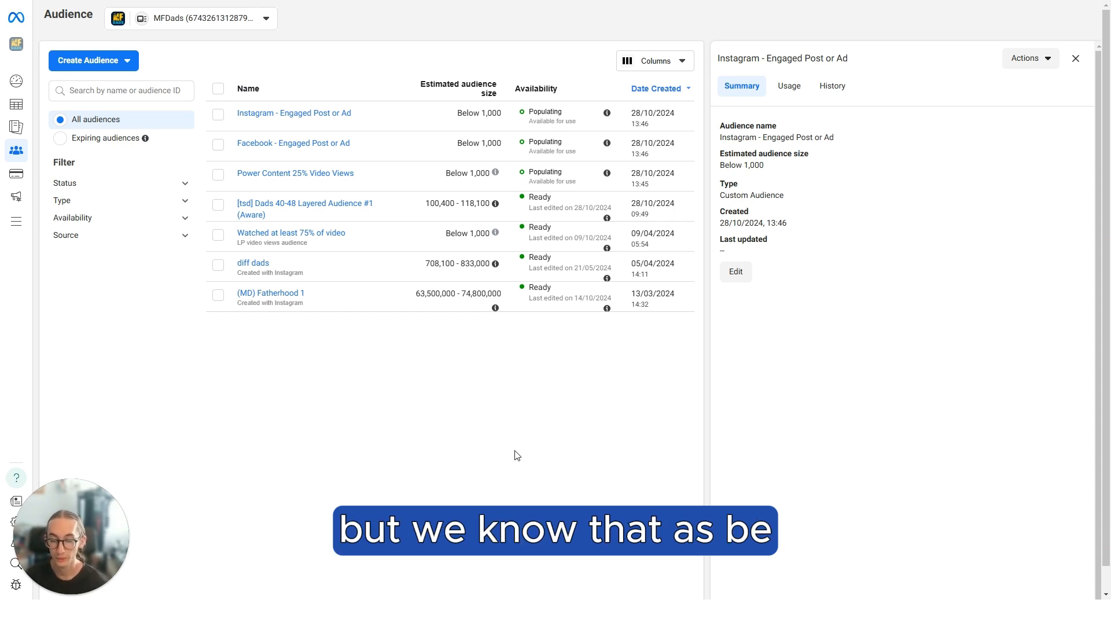
left_click_drag(237, 173, 421, 182)
left_click(421, 182)
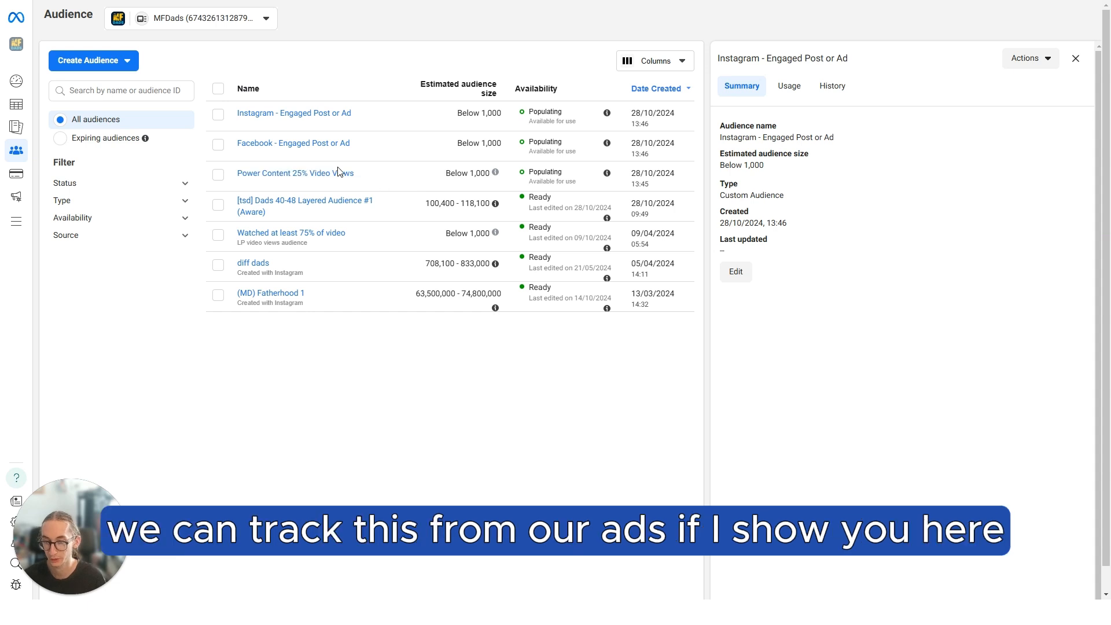
left_click(19, 110)
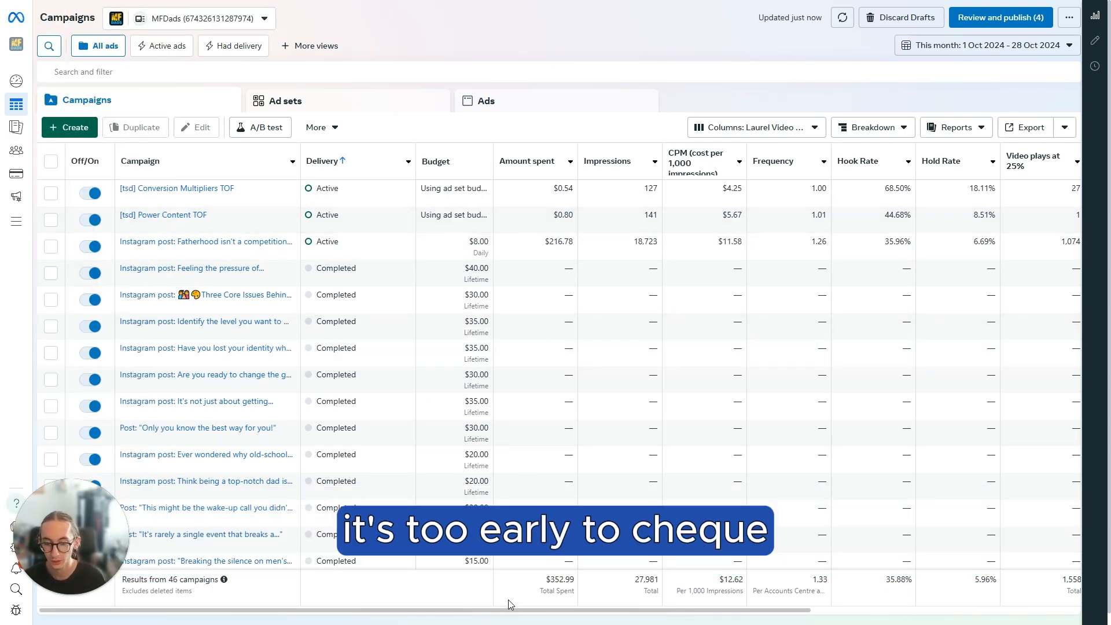
left_click_drag(497, 612, 723, 611)
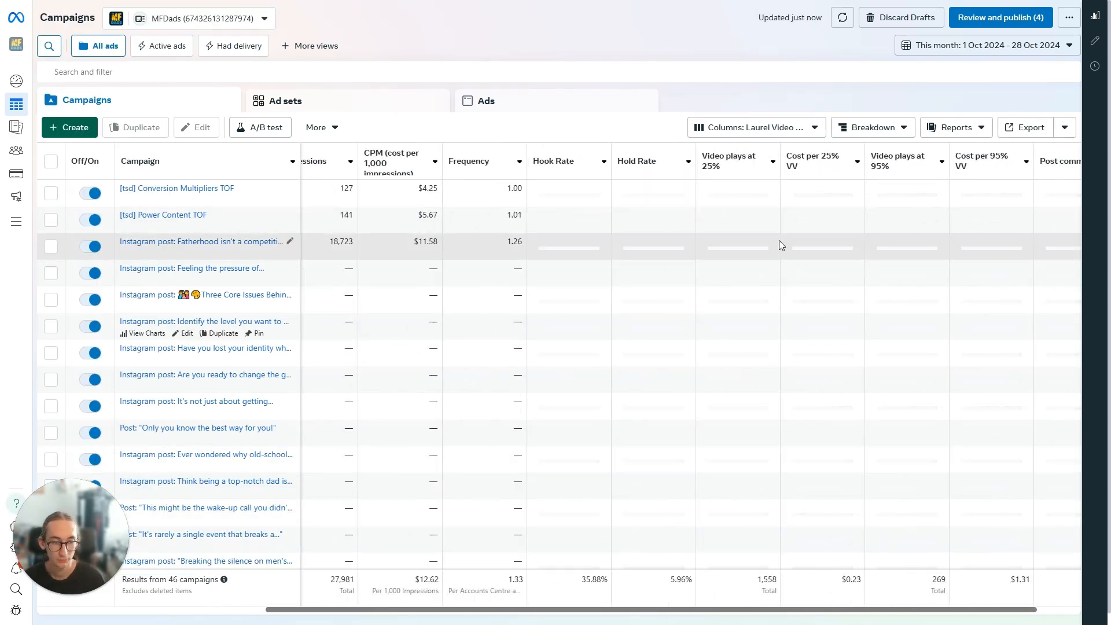
left_click(775, 223)
left_click(814, 195)
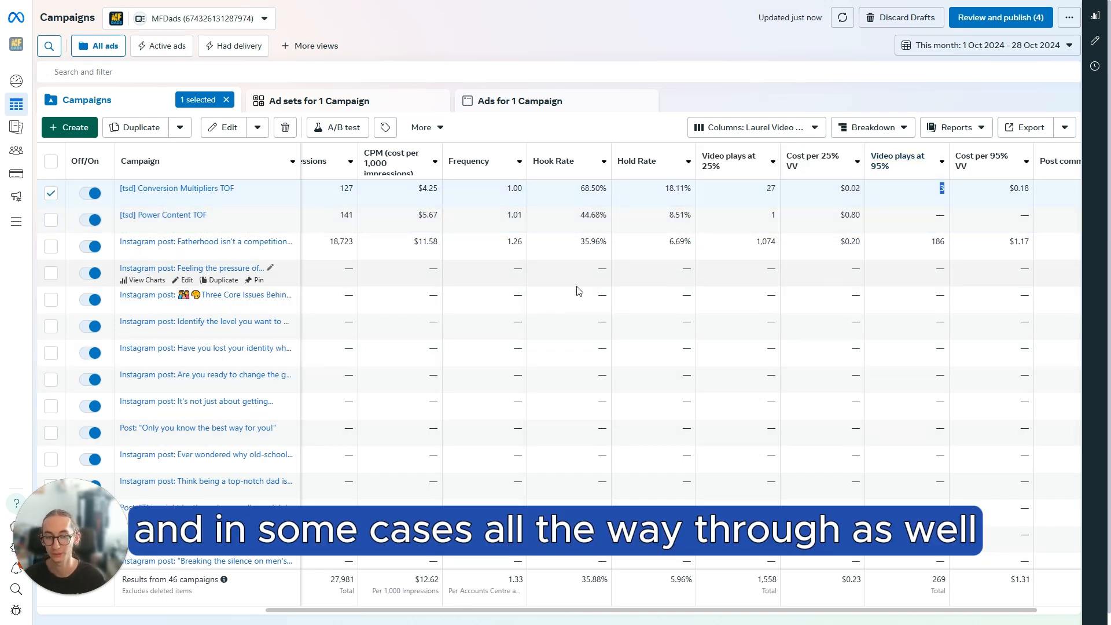
left_click_drag(636, 608, 404, 609)
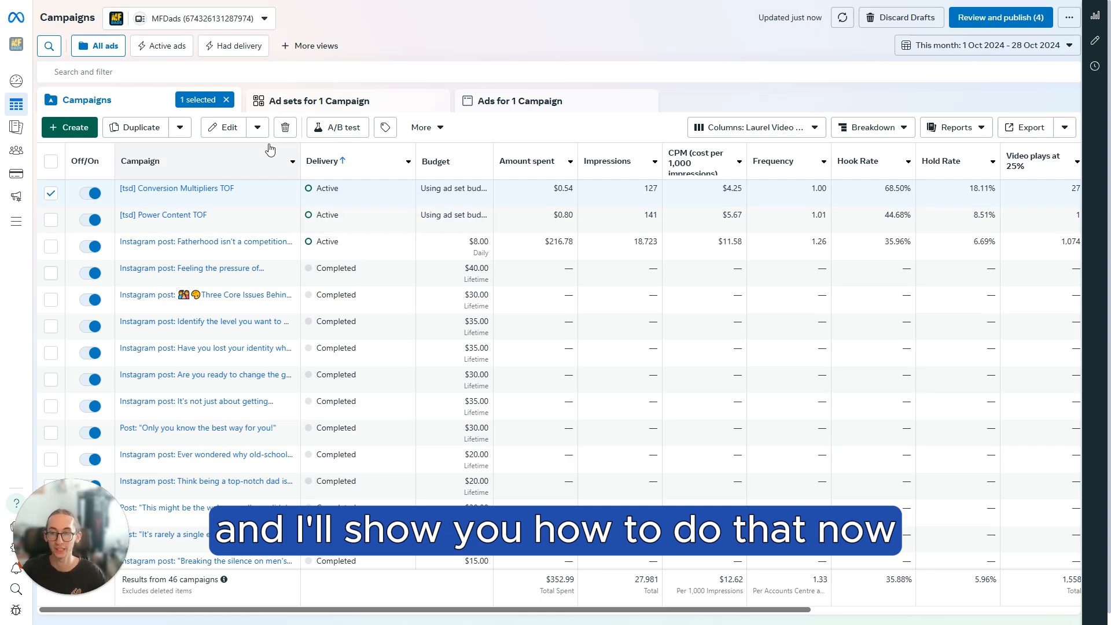
Step: Create a new campaign with the Engagement objective, using the manual engagement campaign setup
left_click(71, 128)
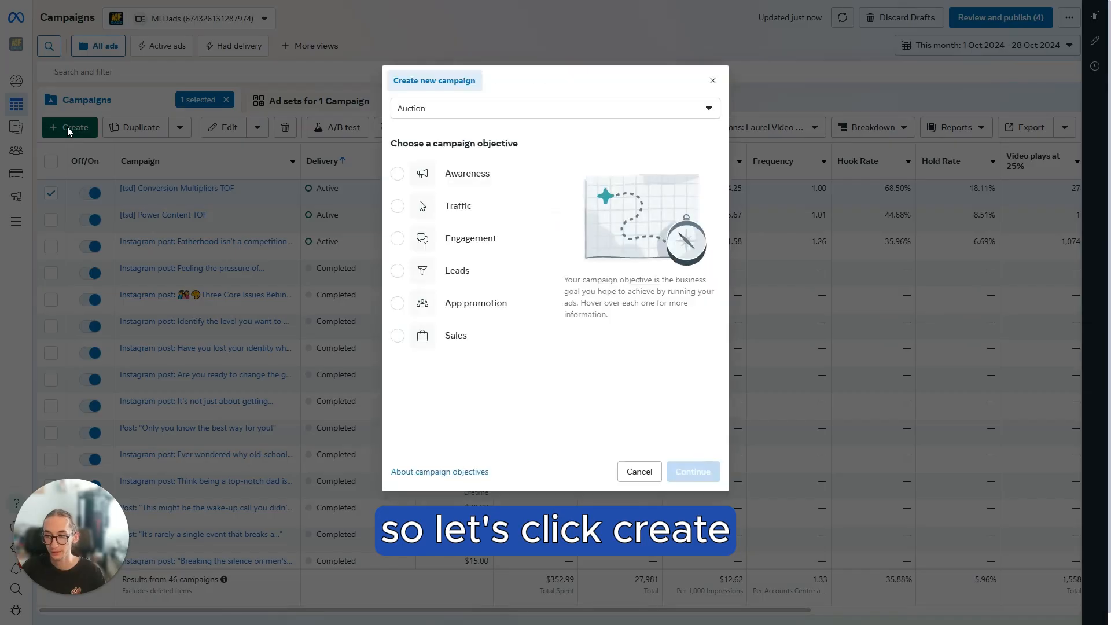
left_click(458, 240)
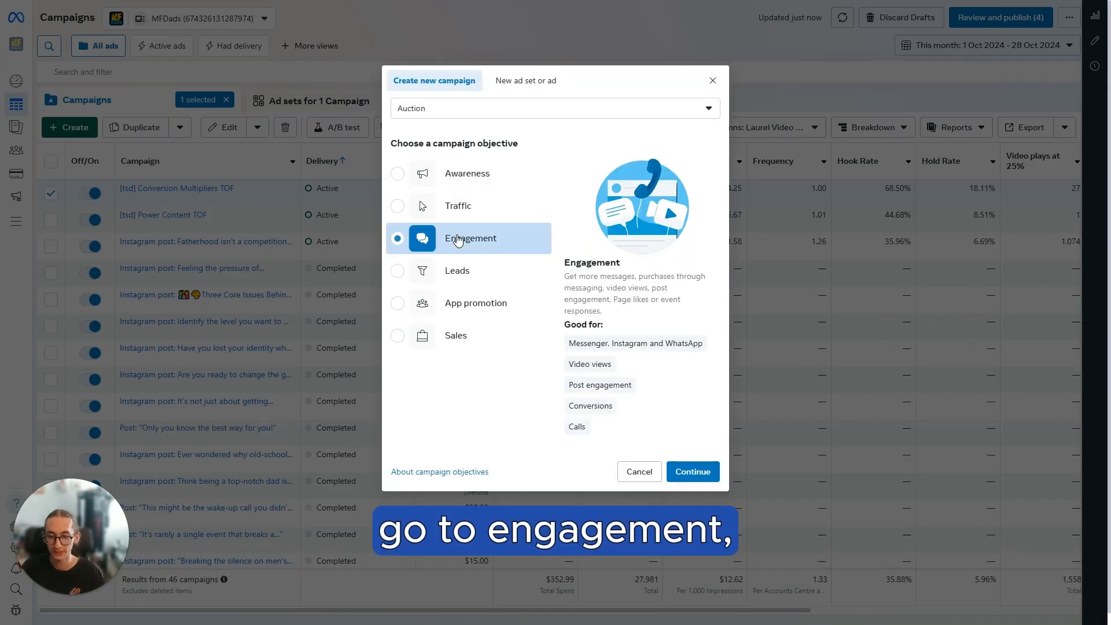
left_click(690, 471)
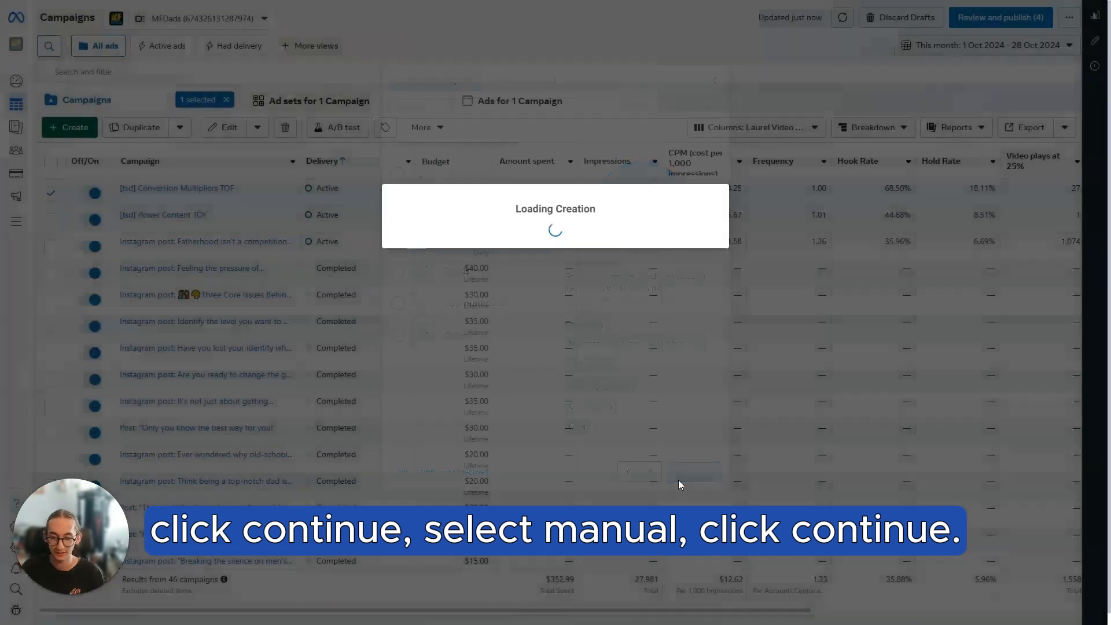
left_click(496, 354)
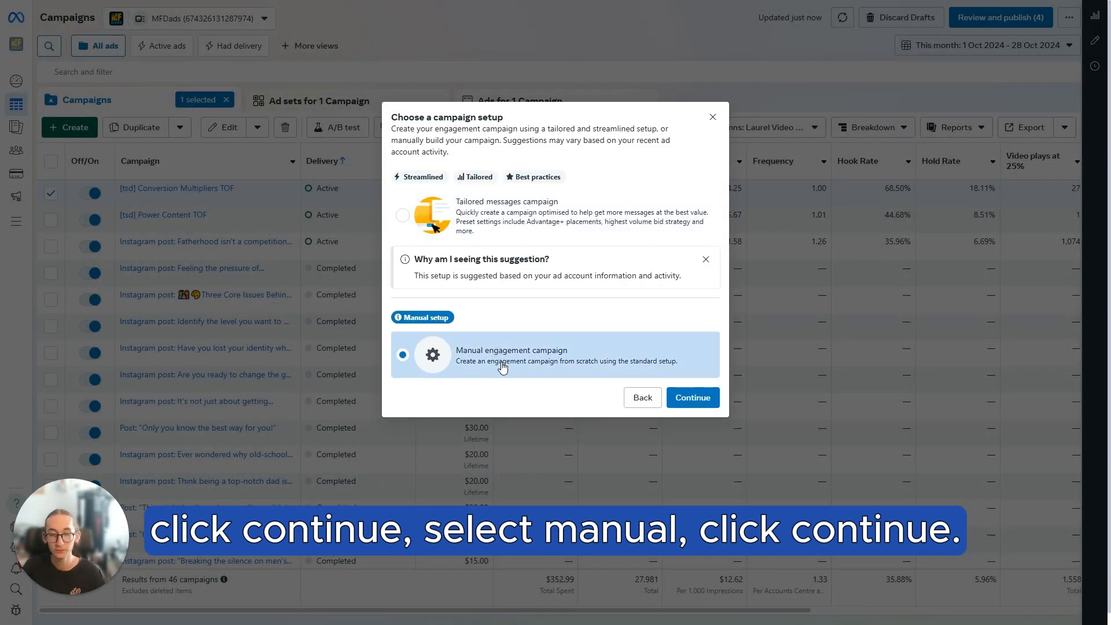
left_click(700, 398)
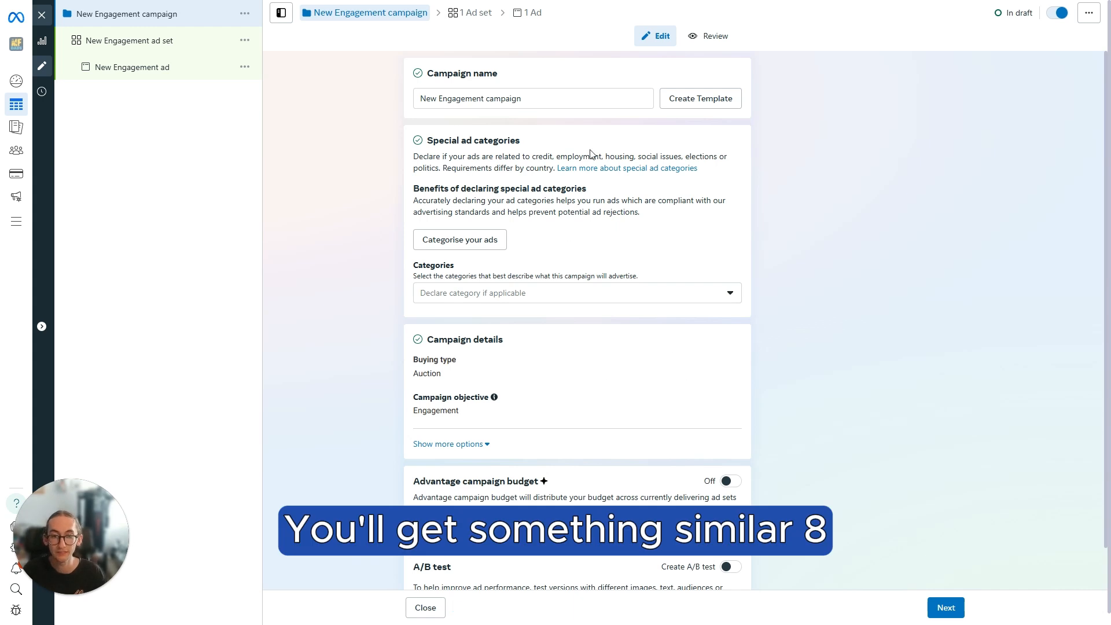
Step: Rename the new campaign as "[tsd] Conversion Multipliers MOF"
left_click_drag(524, 103, 401, 108)
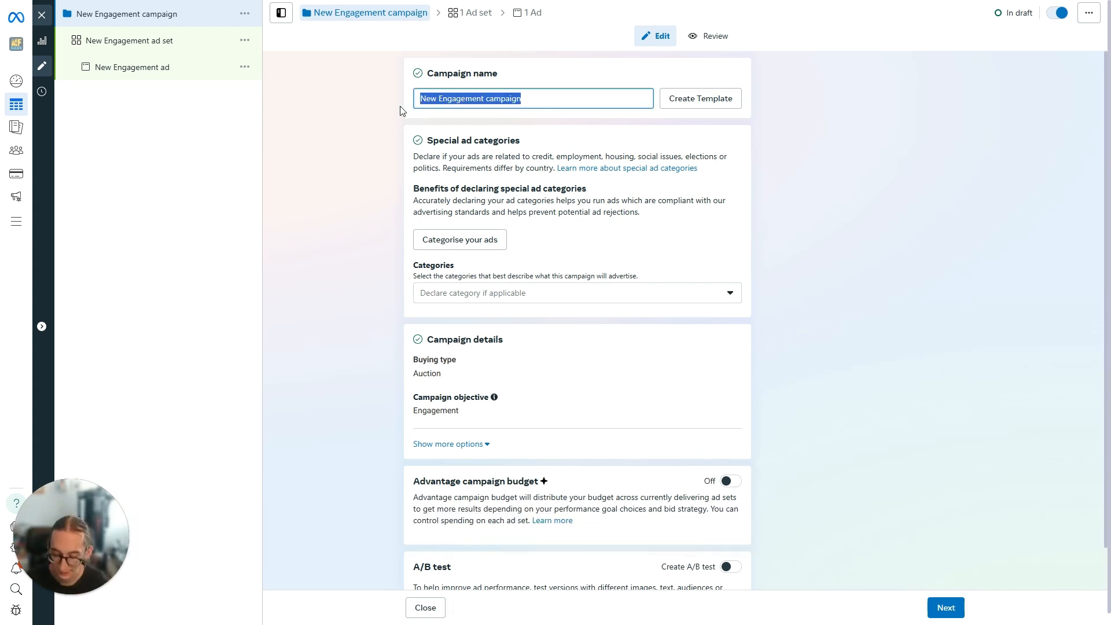
type("Dtsd] ")
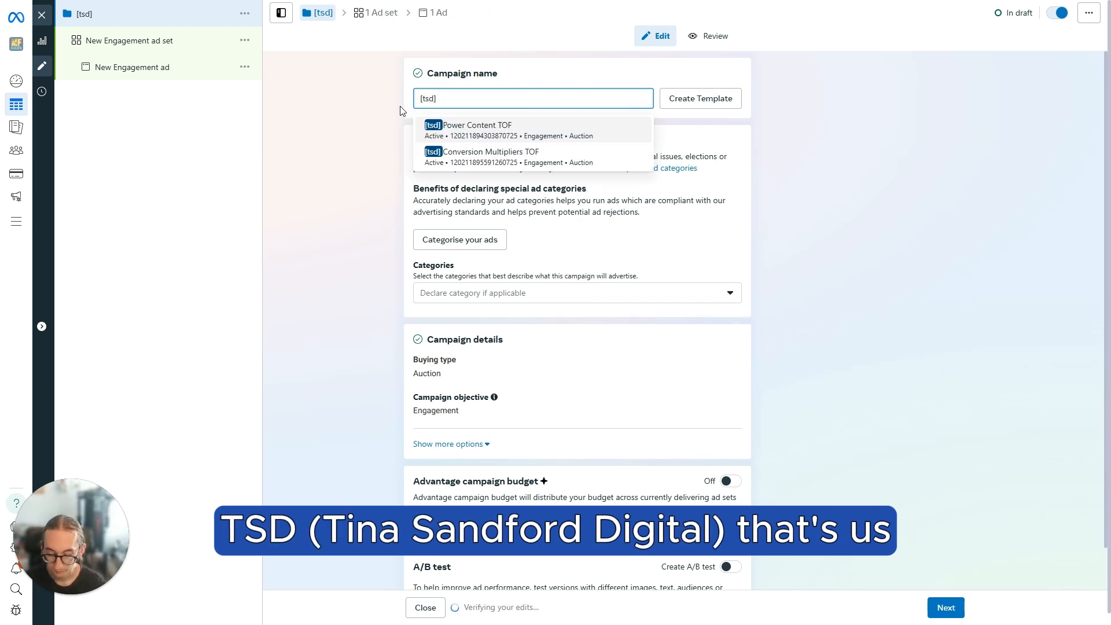
type("Conversion Multiplier")
key("BackSpace")
type("s MOF")
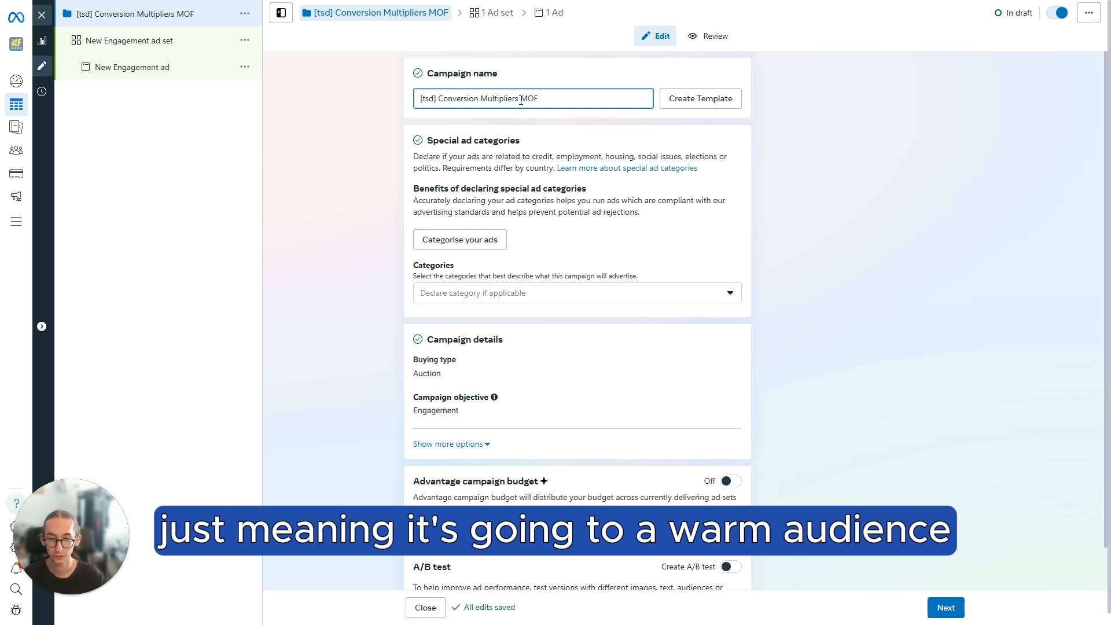
Step: Replace "MOF" at the end of the campaign name with "WARM"
left_click_drag(522, 98, 619, 96)
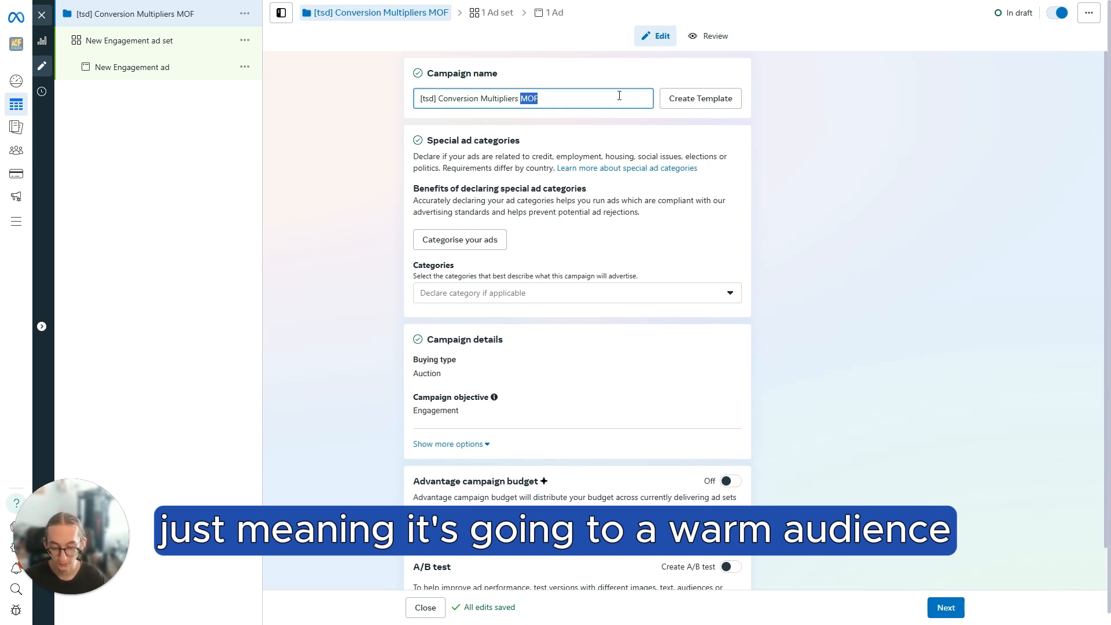
type("WARM")
left_click(325, 179)
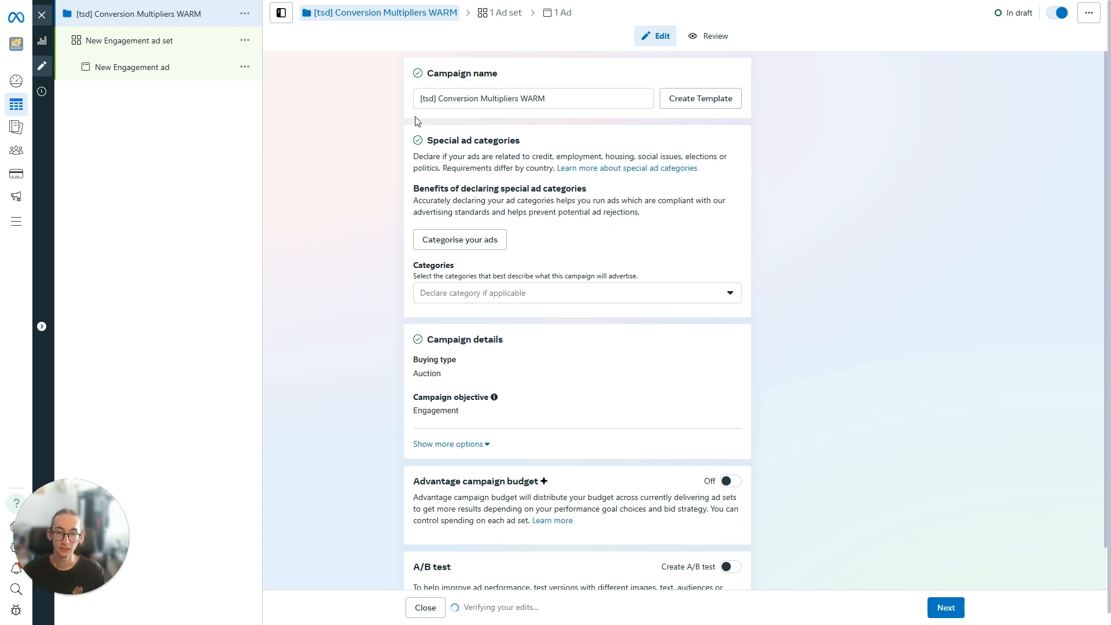
left_click_drag(415, 100, 546, 111)
left_click(546, 112)
Step: Open the new campaign's ad set and rename it "CM #1 -"
scroll(498, 301, "down", 3)
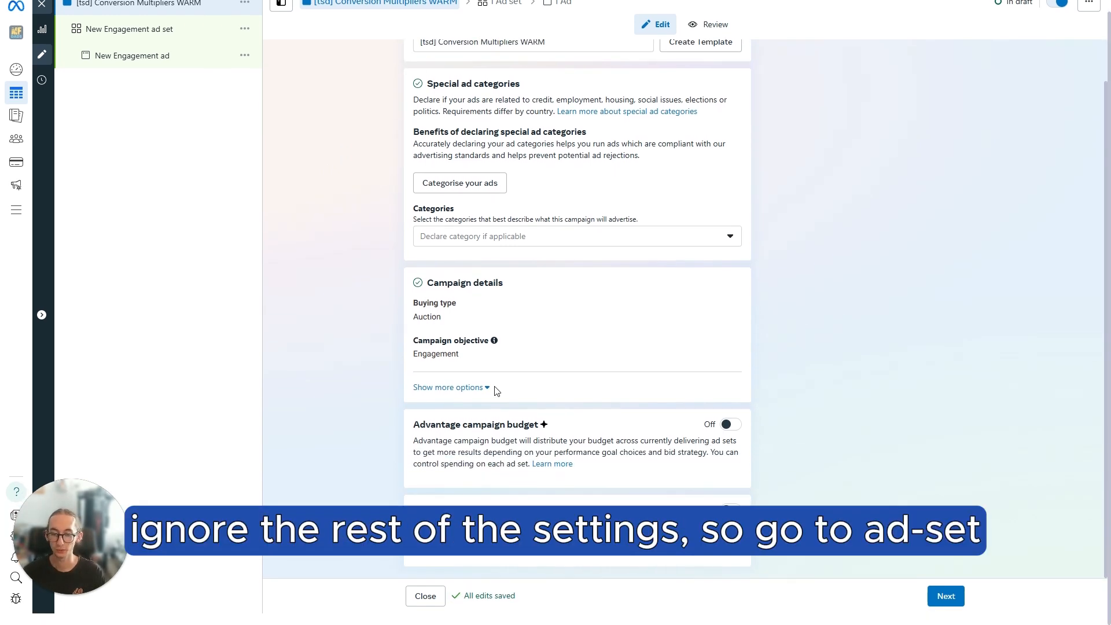
scroll(665, 168, "up", 2)
scroll(182, 104, "up", 1)
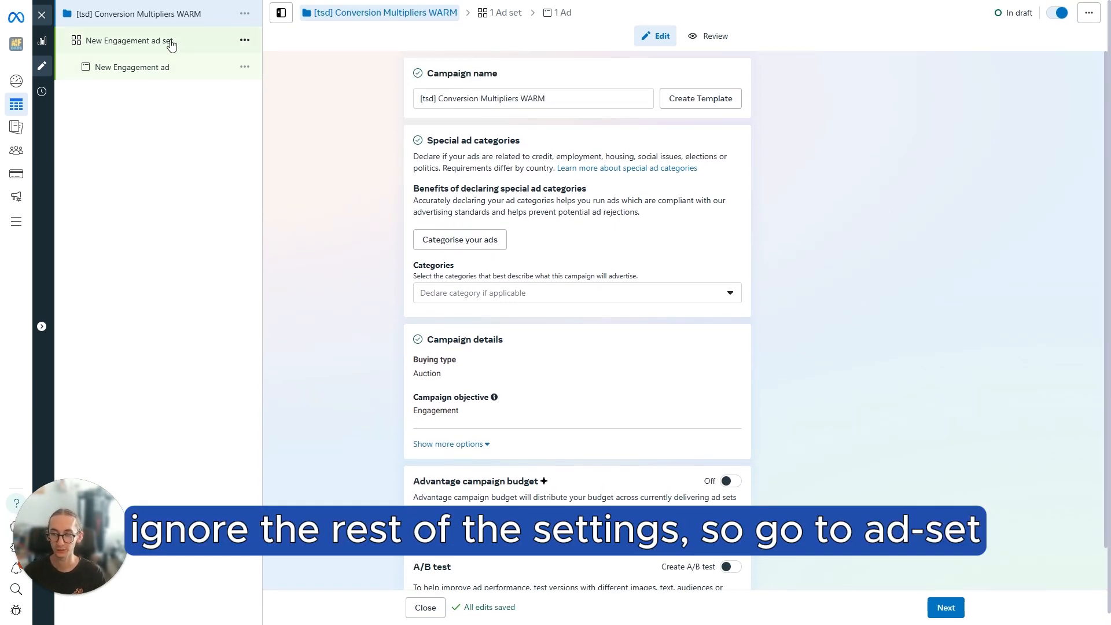
triple_click(462, 101)
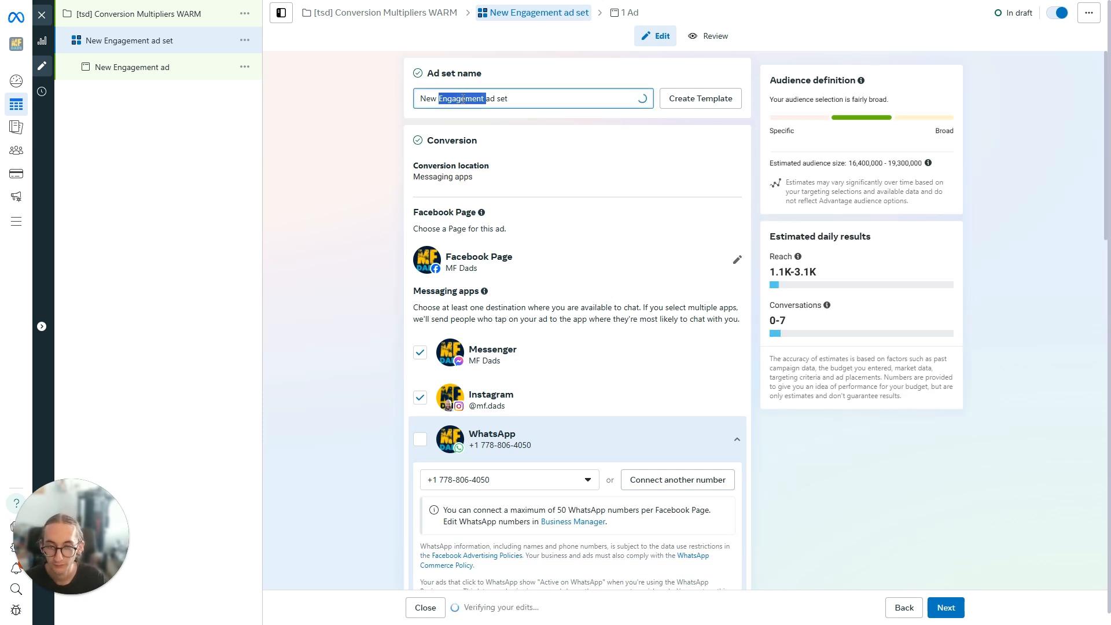
type("CM")
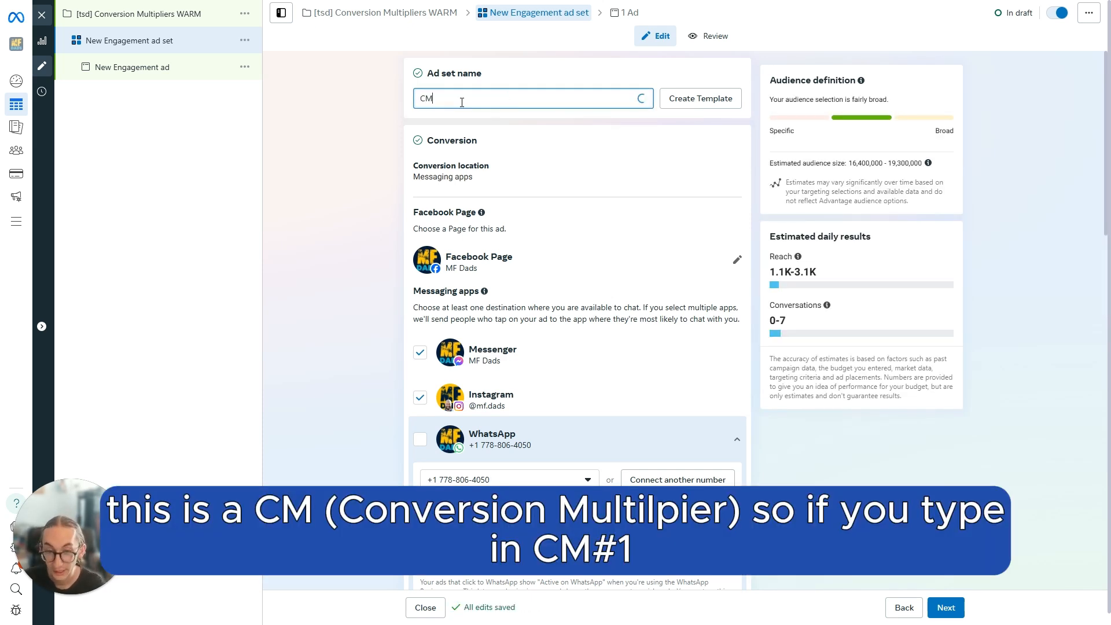
type(" #1 -")
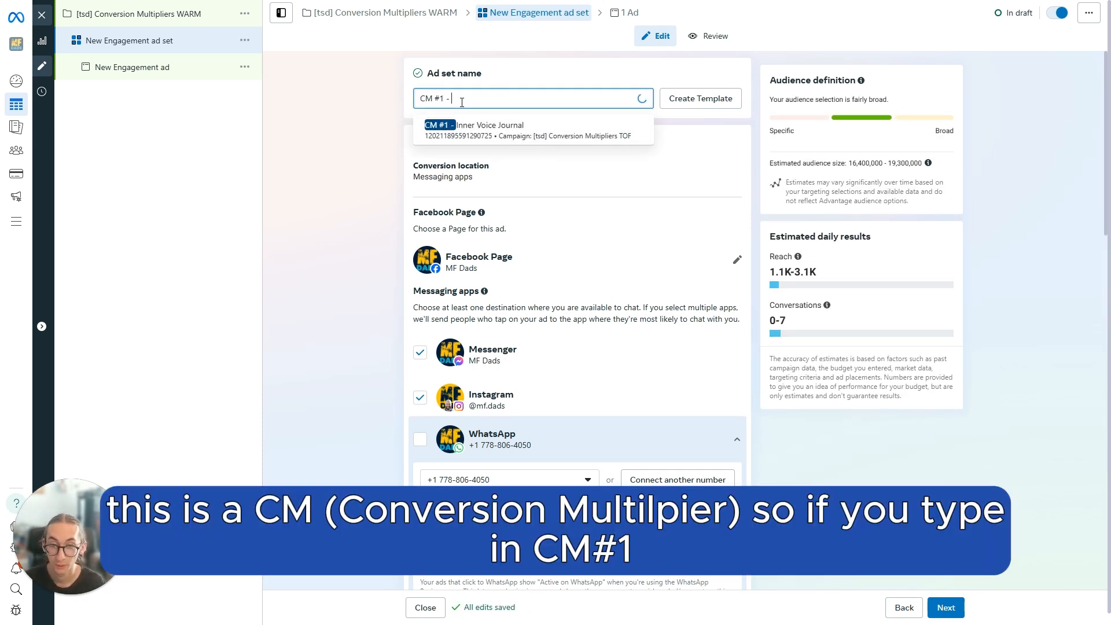
left_click(308, 314)
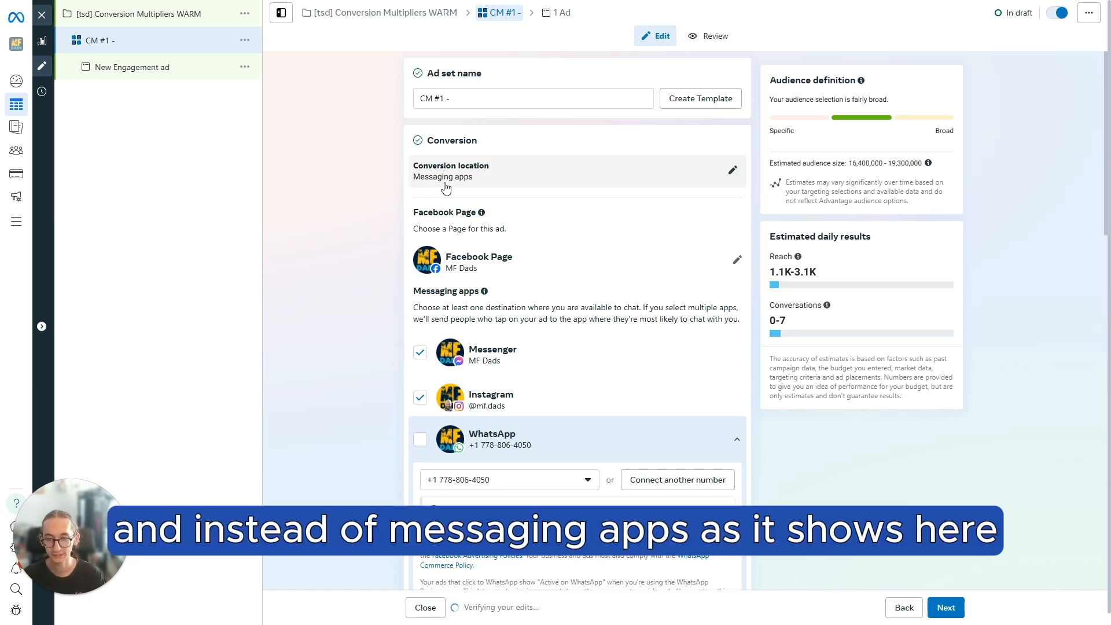
Step: Change the ad set's conversion location to On your ad
left_click(732, 171)
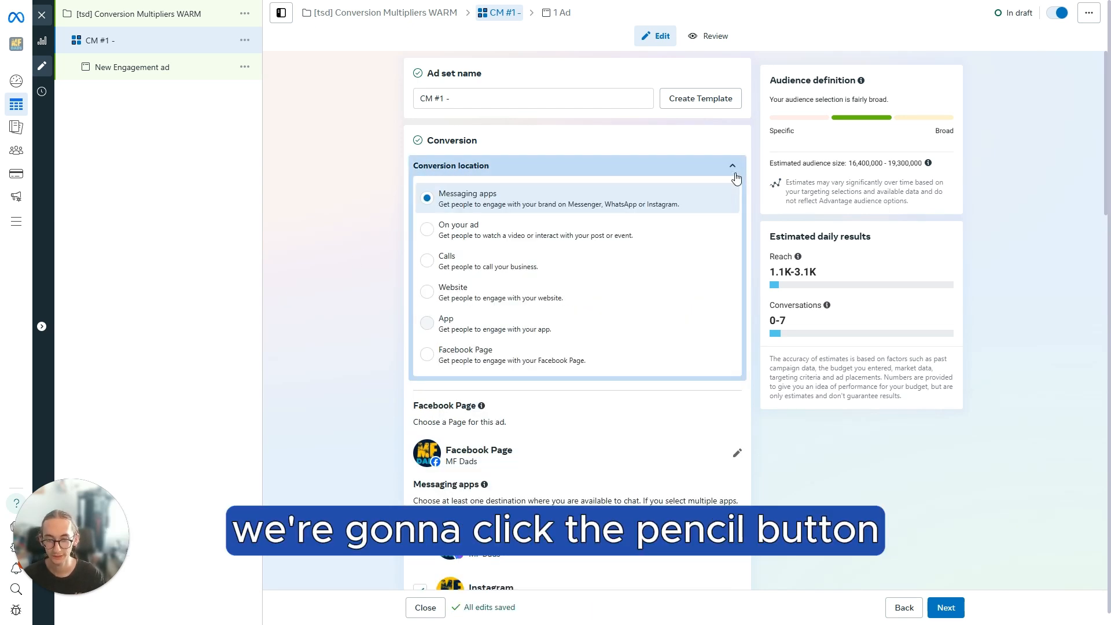
left_click(427, 229)
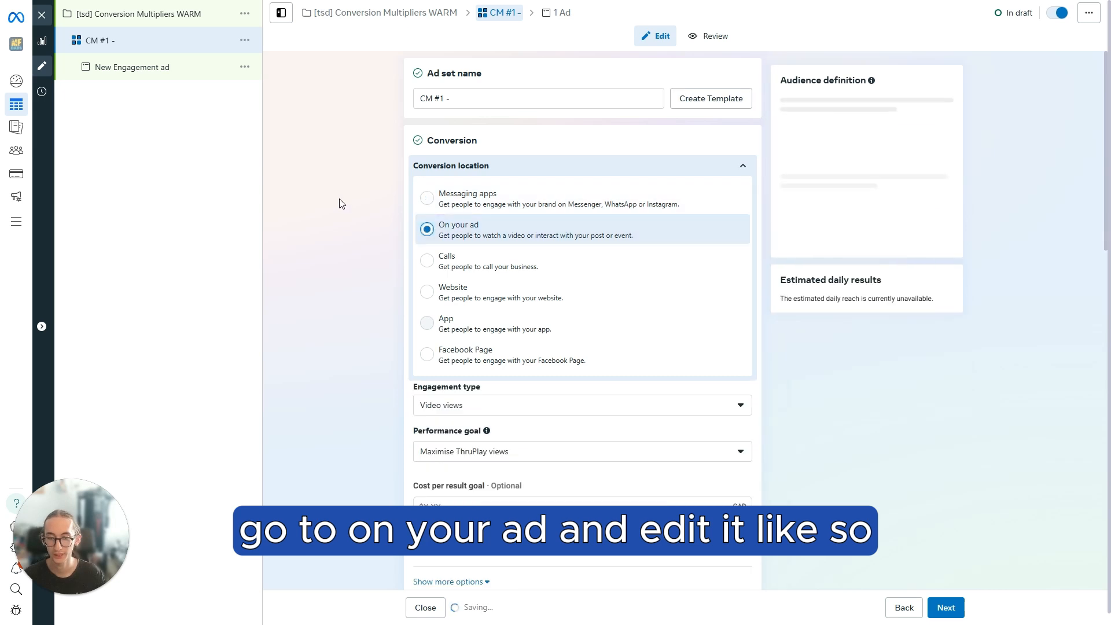
left_click(732, 172)
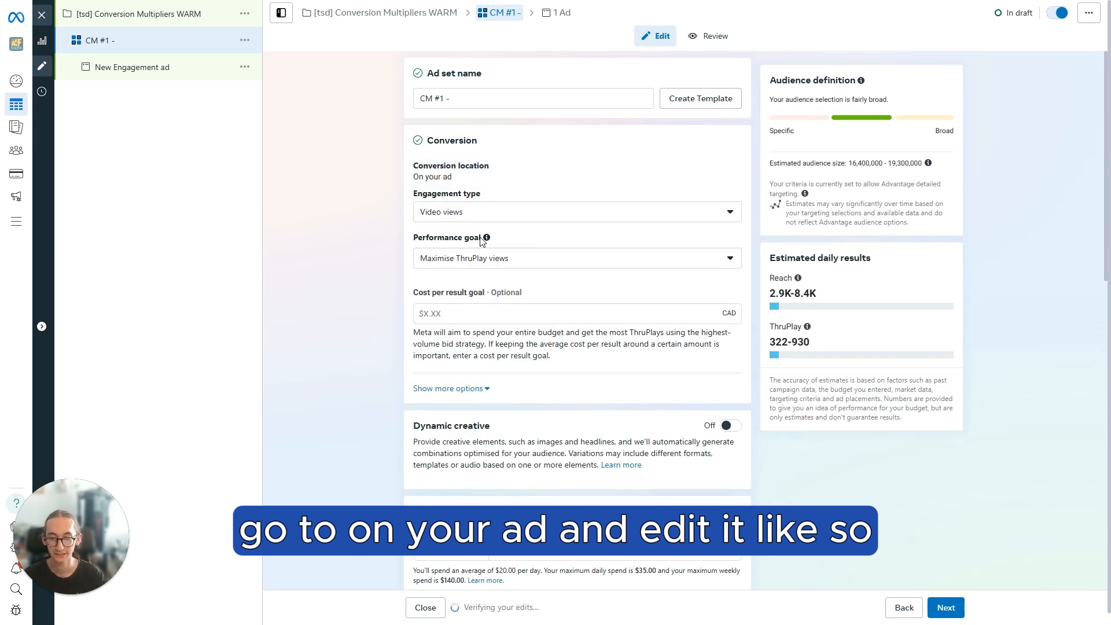
Step: Set the ad set's engagement type to Post engagement
left_click(485, 216)
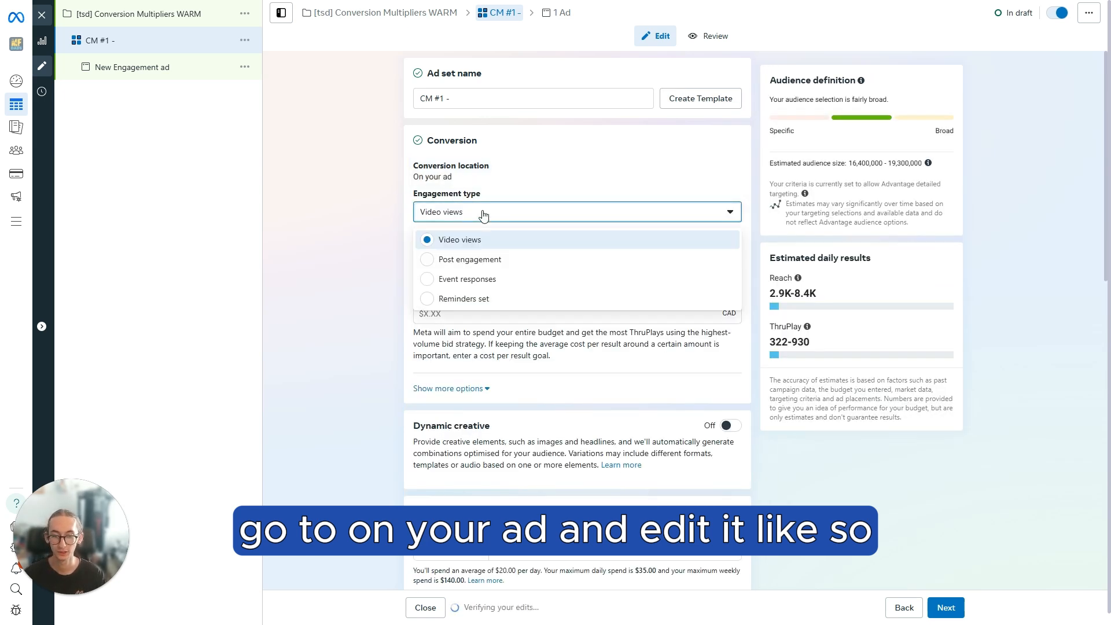
left_click(460, 263)
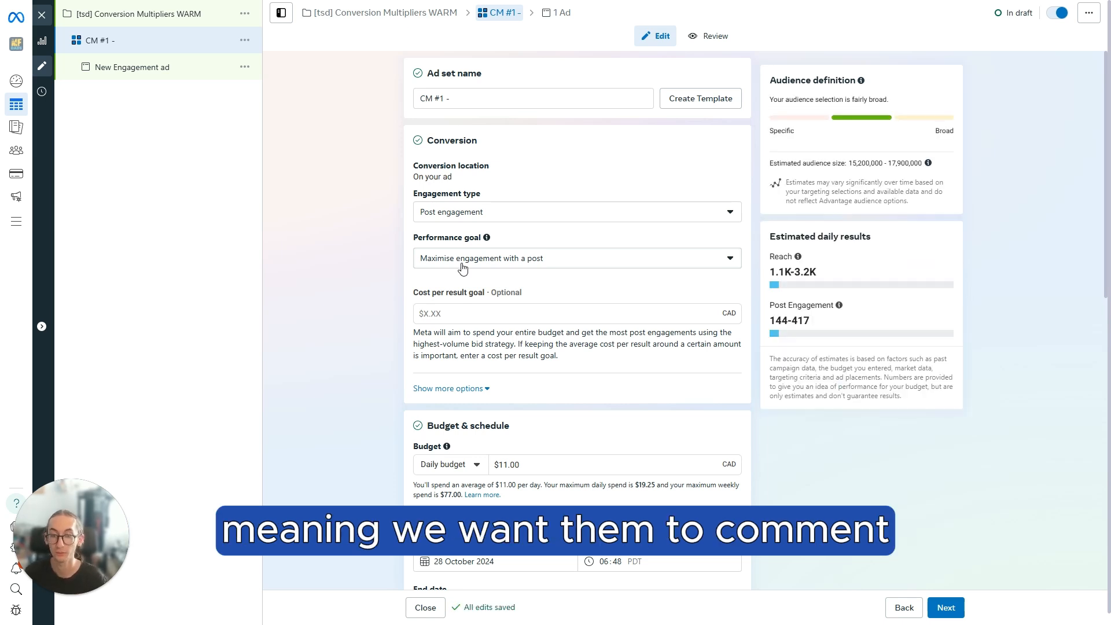
left_click(430, 216)
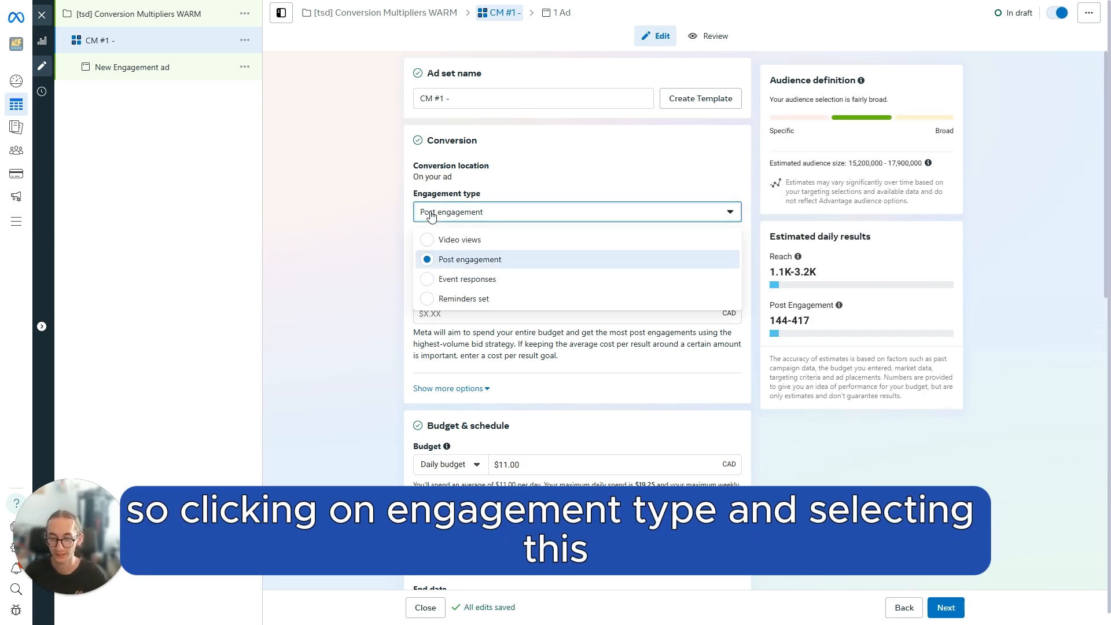
left_click(455, 259)
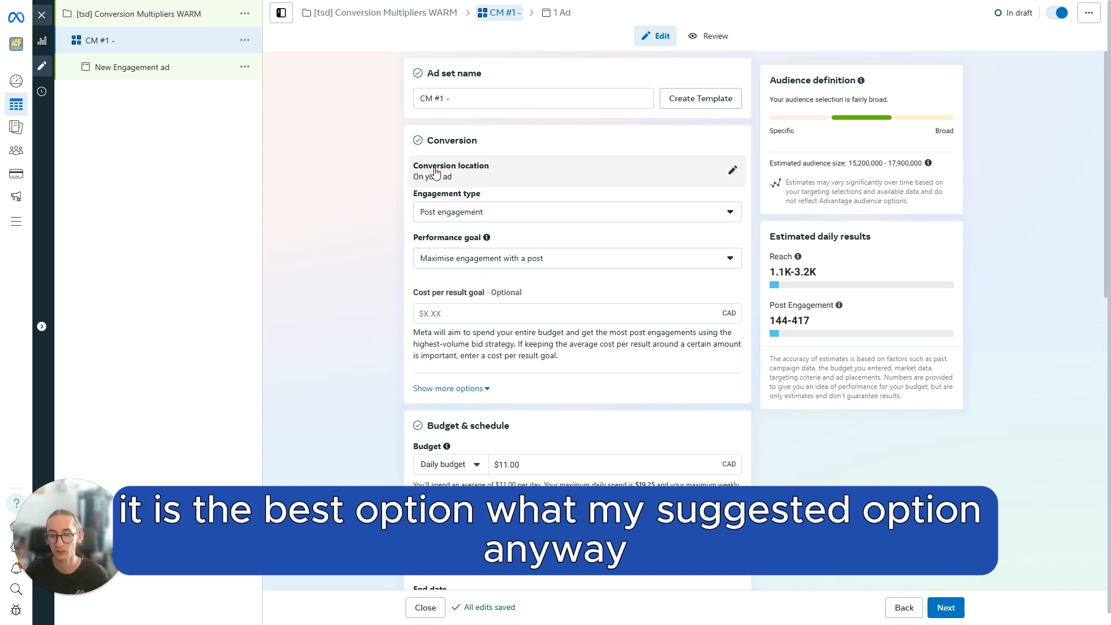
Step: Set the ad set's daily budget to $2.00 CAD
scroll(428, 175, "down", 4)
double_click(624, 230)
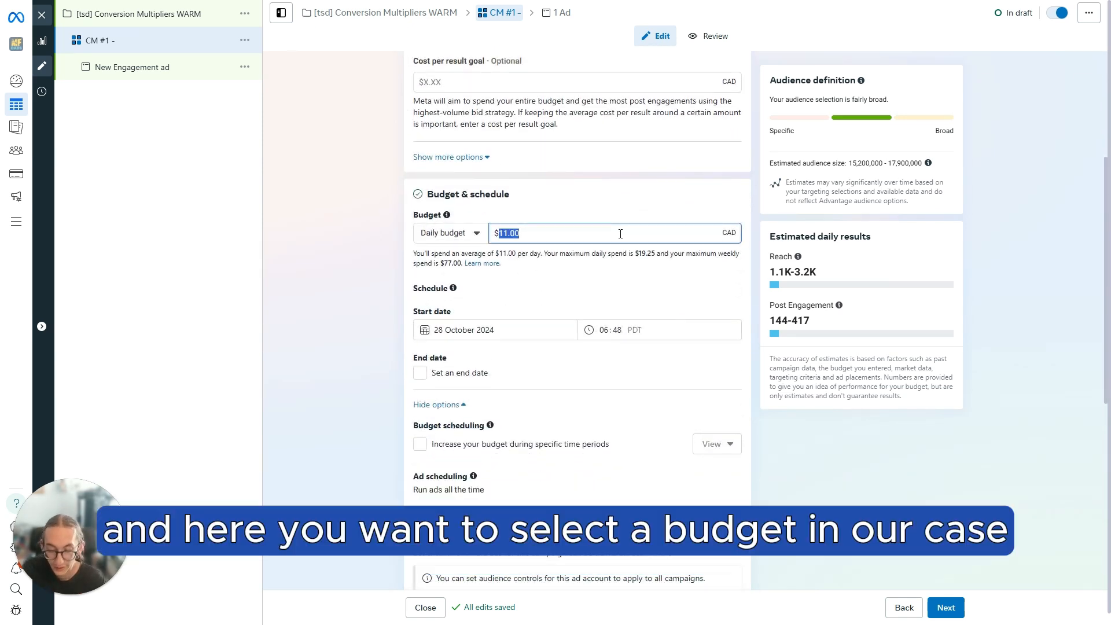
type("2")
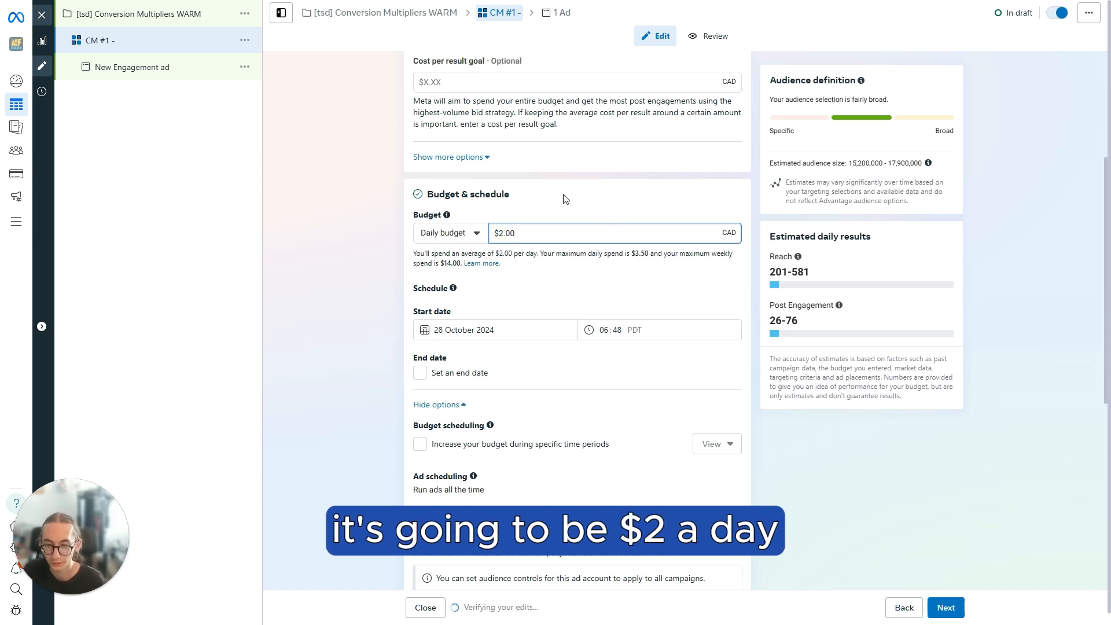
left_click(343, 246)
scroll(627, 215, "down", 2)
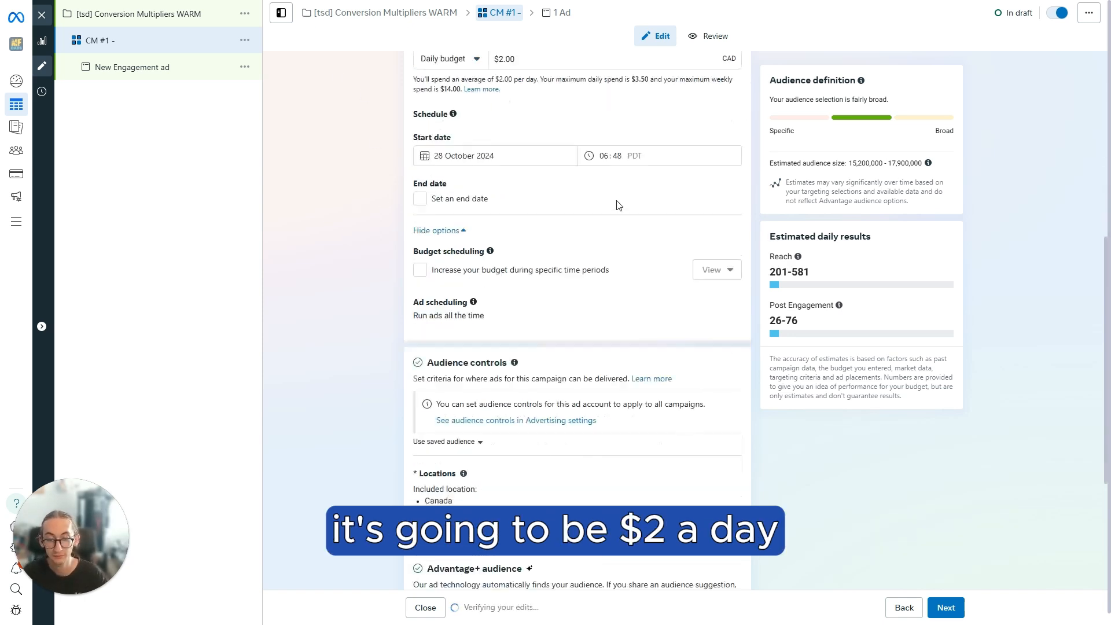
scroll(627, 214, "down", 2)
scroll(585, 186, "up", 2)
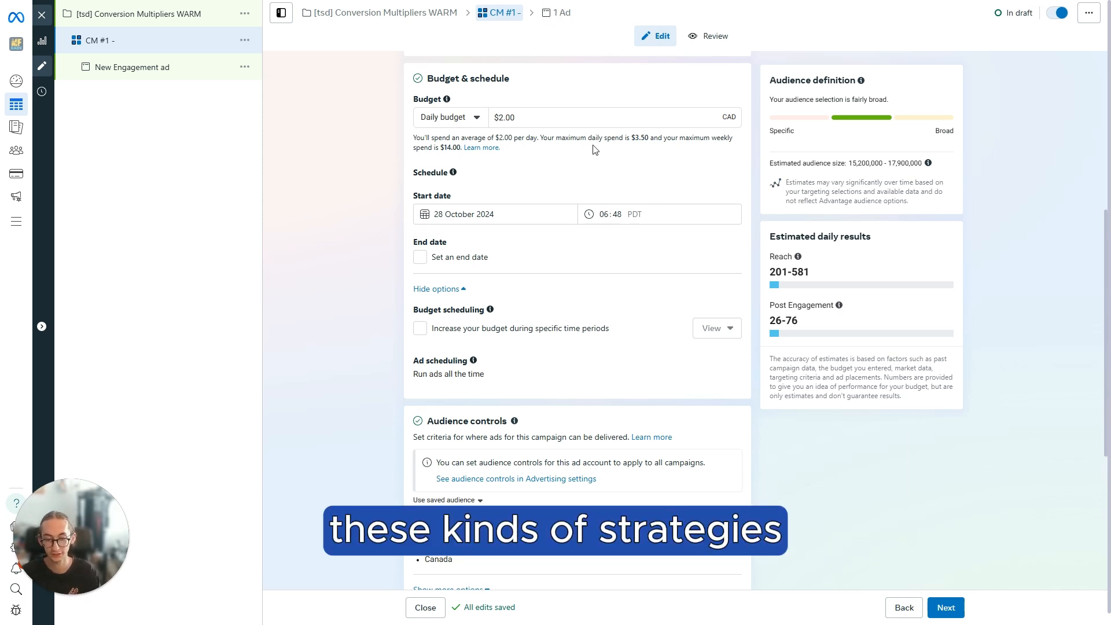
Step: Switch the ad set from Advantage+ audience to the original audience options
scroll(490, 129, "down", 5)
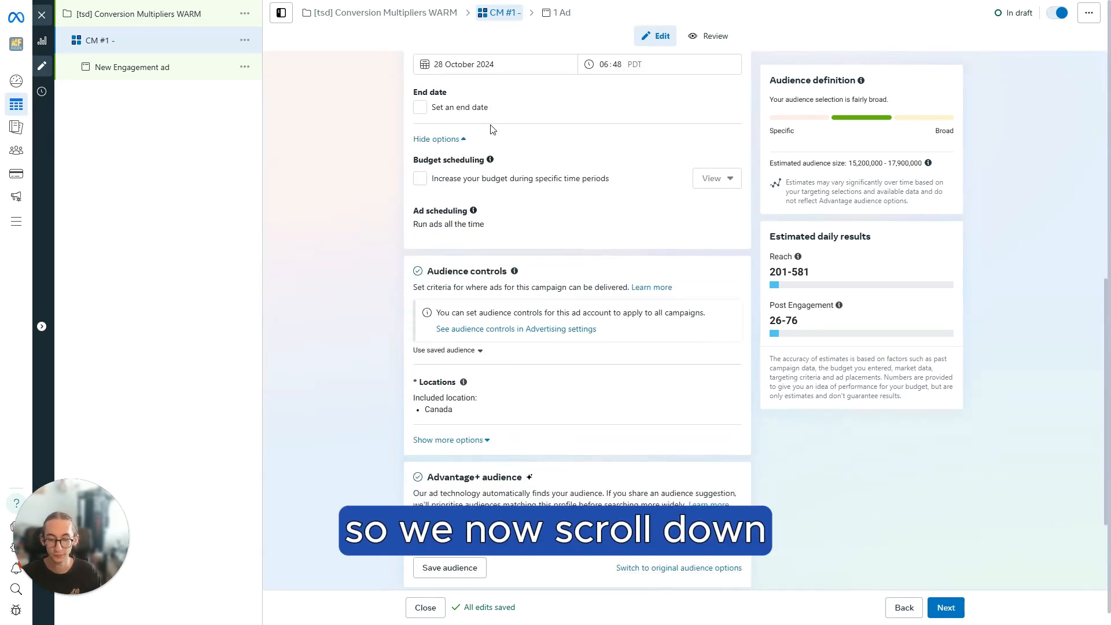
left_click_drag(401, 135, 623, 149)
left_click(429, 234)
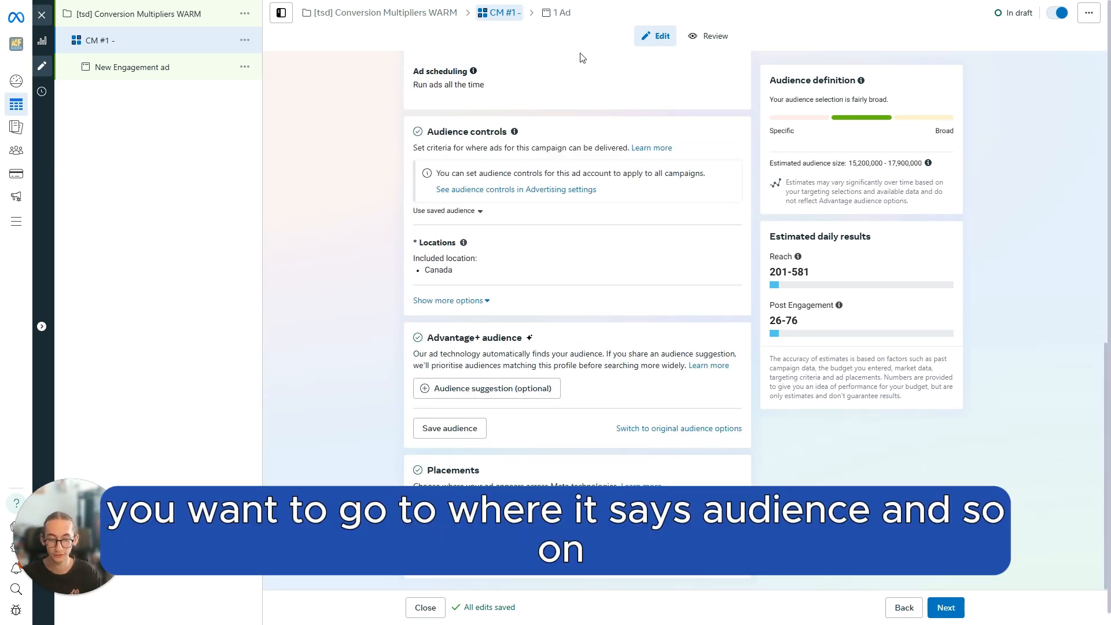
left_click(669, 428)
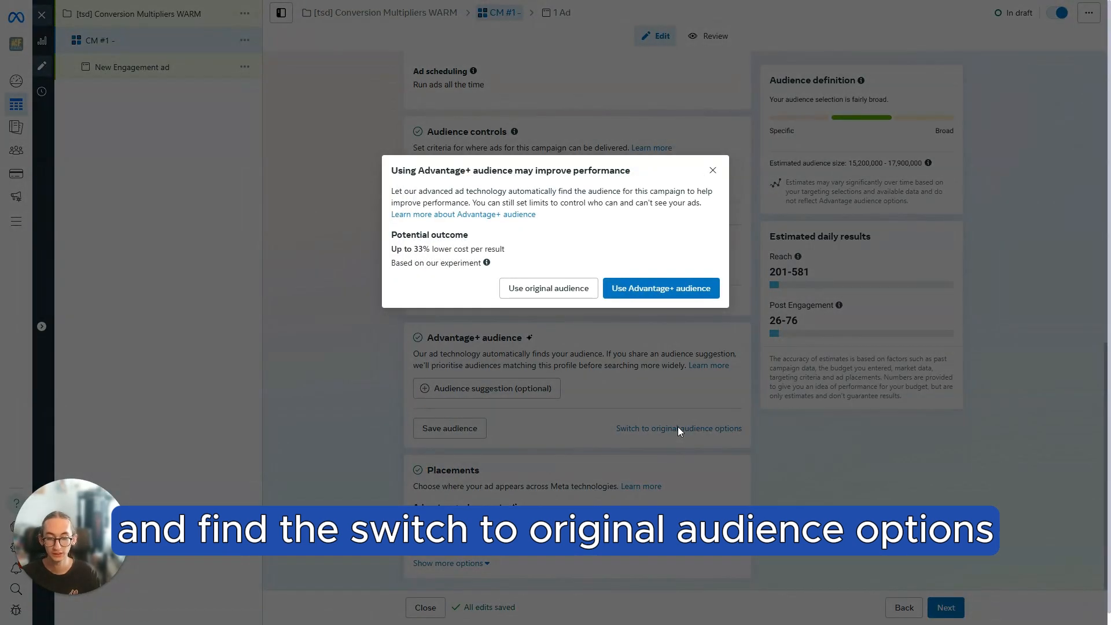
left_click(549, 288)
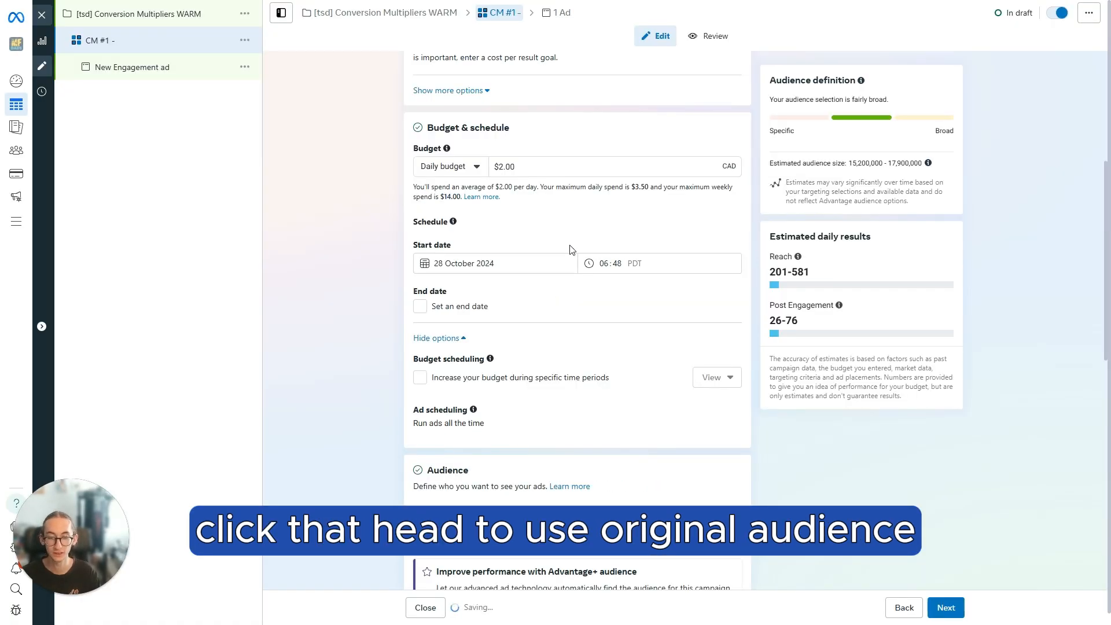
Step: Target the custom audiences "Instagram - Engaged Post or Ad", "Facebook - Engaged Post or Ad" and "Power Content 25% Video Views"
scroll(578, 232, "down", 8)
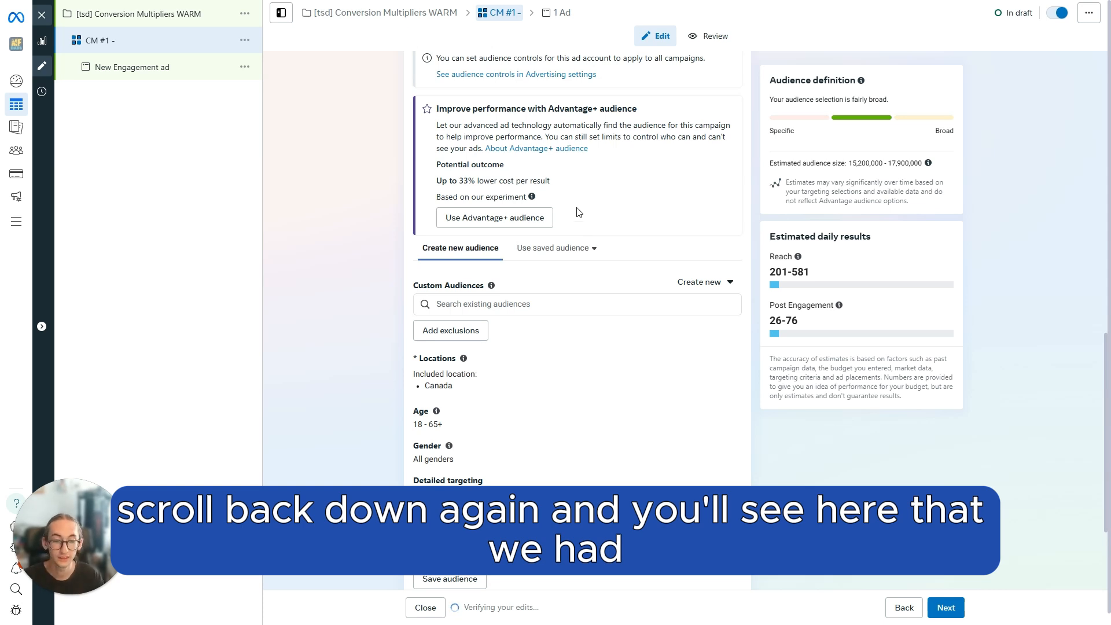
scroll(579, 213, "down", 2)
scroll(560, 249, "up", 1)
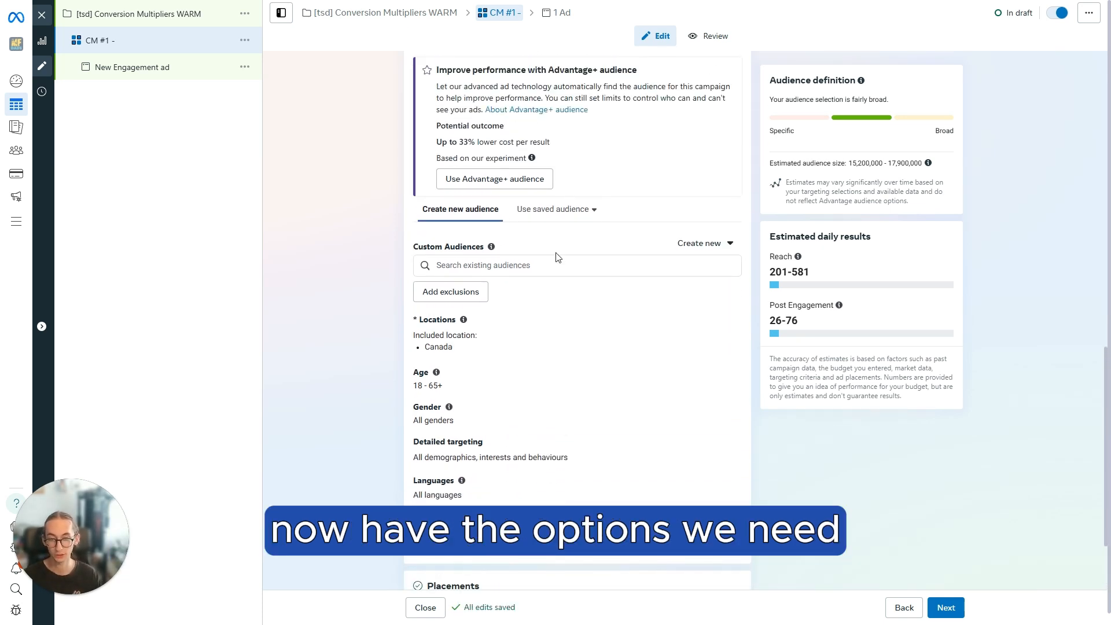
left_click(537, 266)
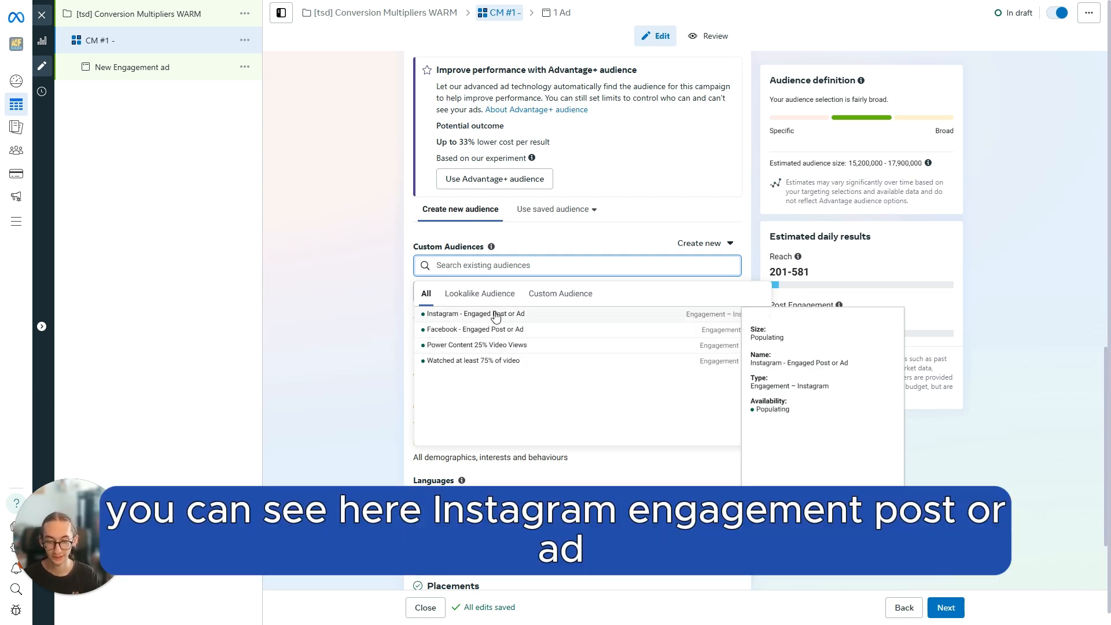
left_click(496, 317)
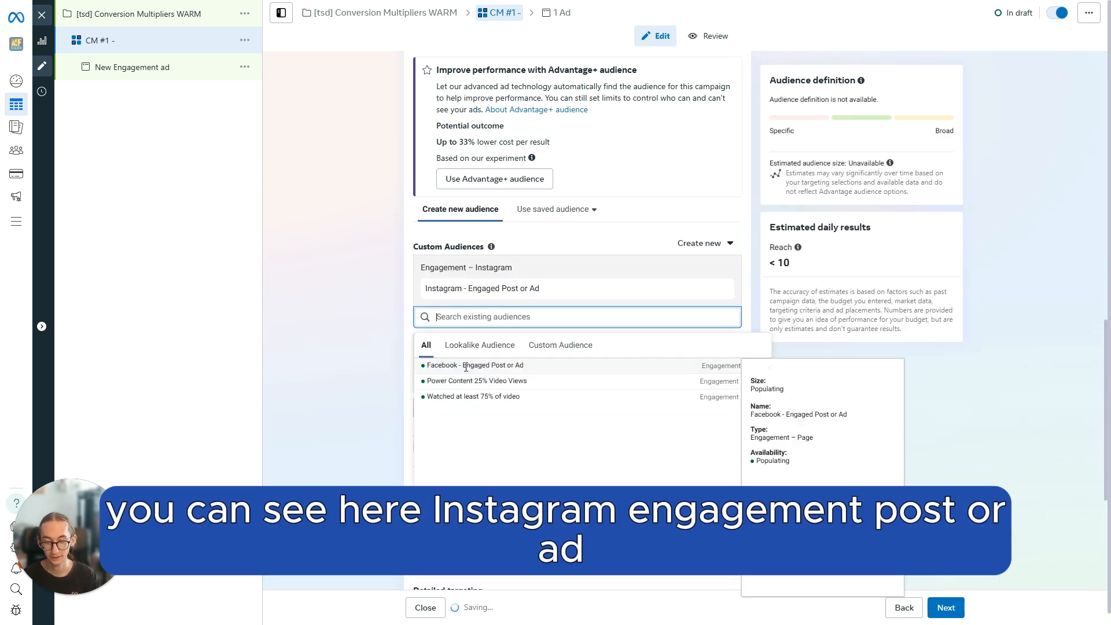
left_click(466, 369)
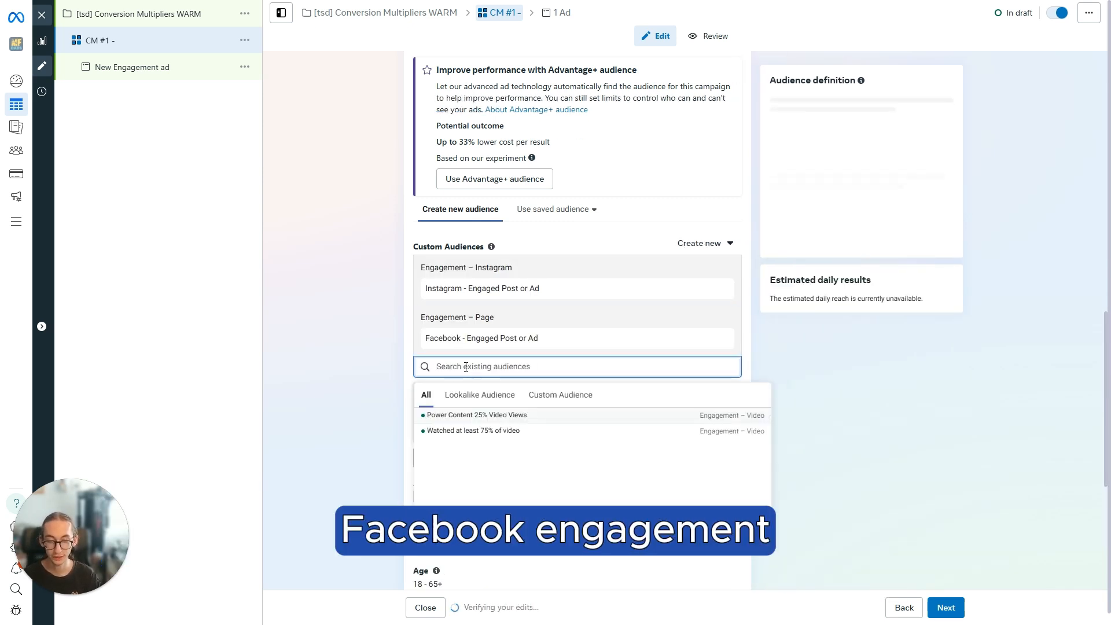
left_click(449, 416)
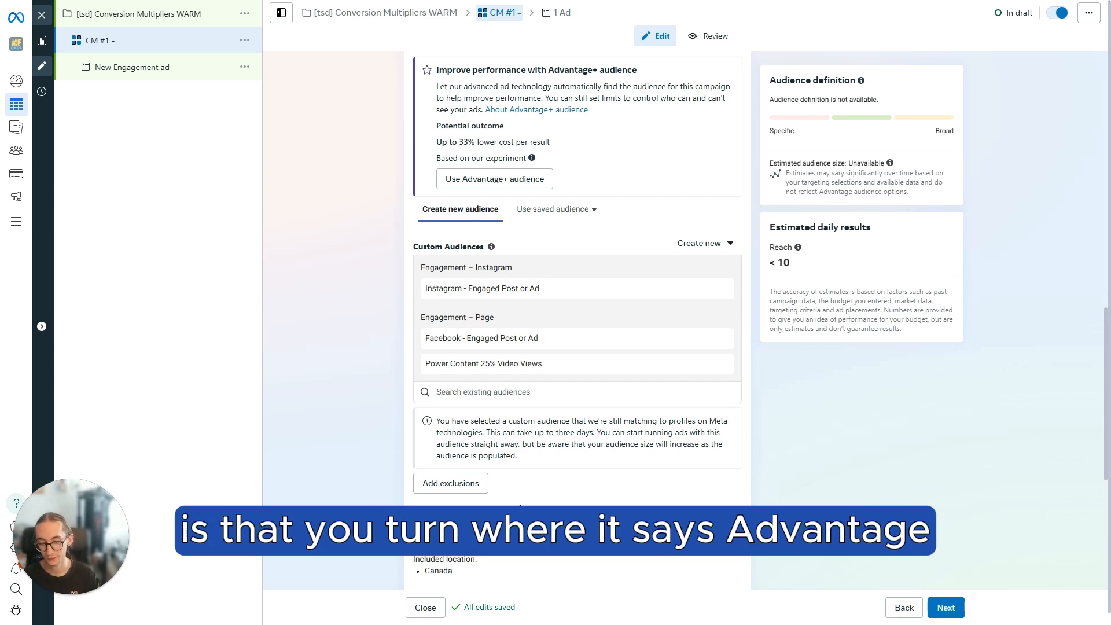
Step: Turn off Advantage custom audience so ads do not reach people beyond the selected custom audiences
left_click_drag(413, 510, 515, 510)
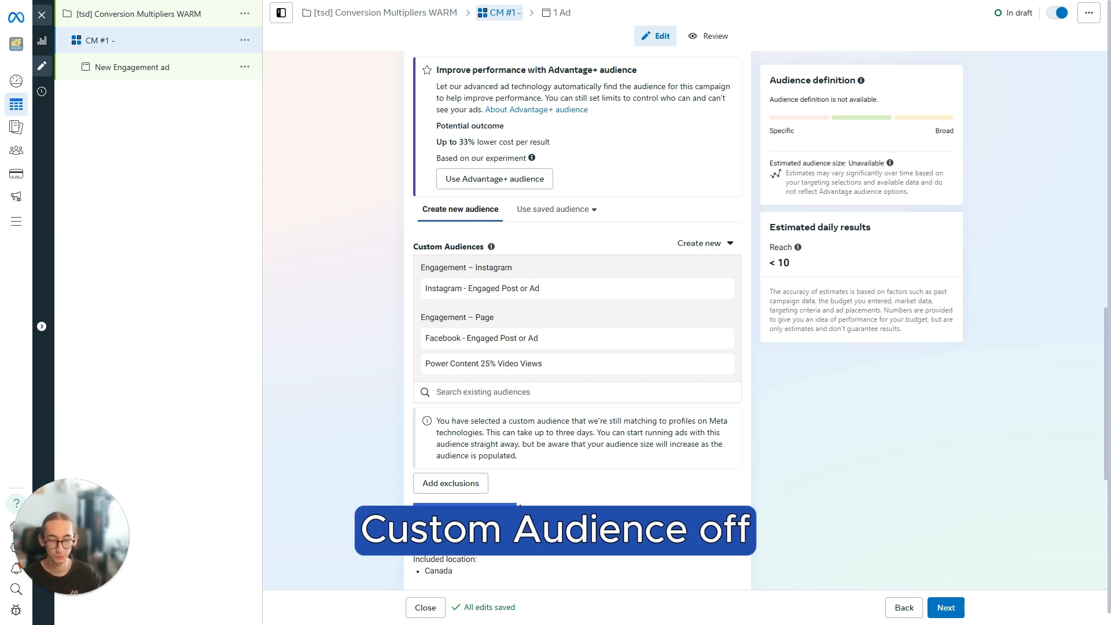
left_click(420, 521)
Step: Add the United States and the United Kingdom to the ad set's included locations alongside Canada
scroll(397, 255, "down", 5)
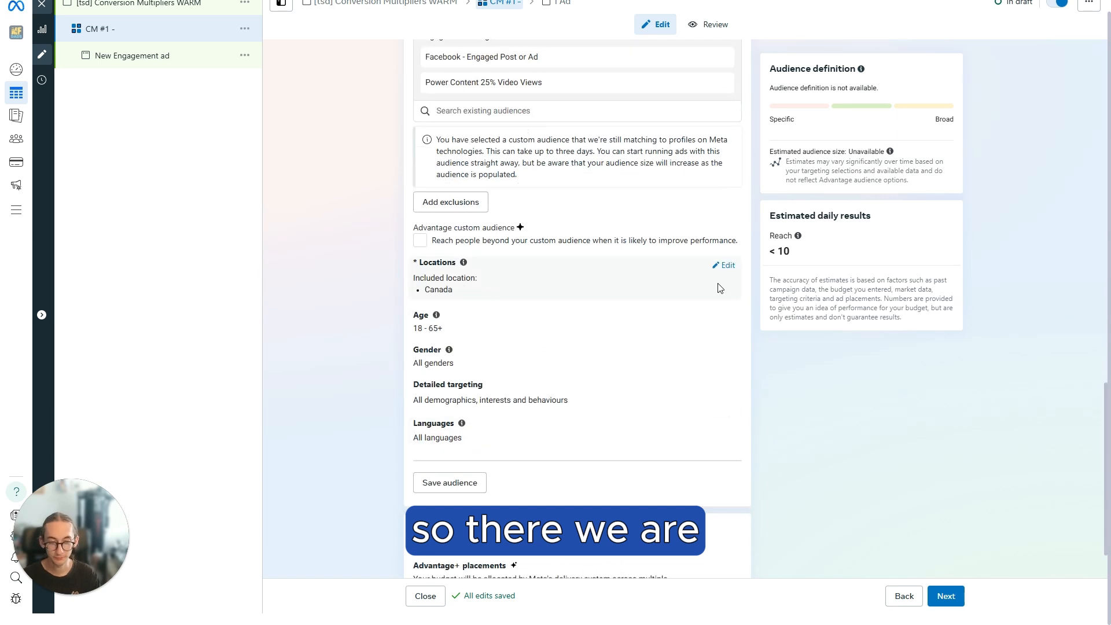
left_click(724, 265)
left_click(523, 353)
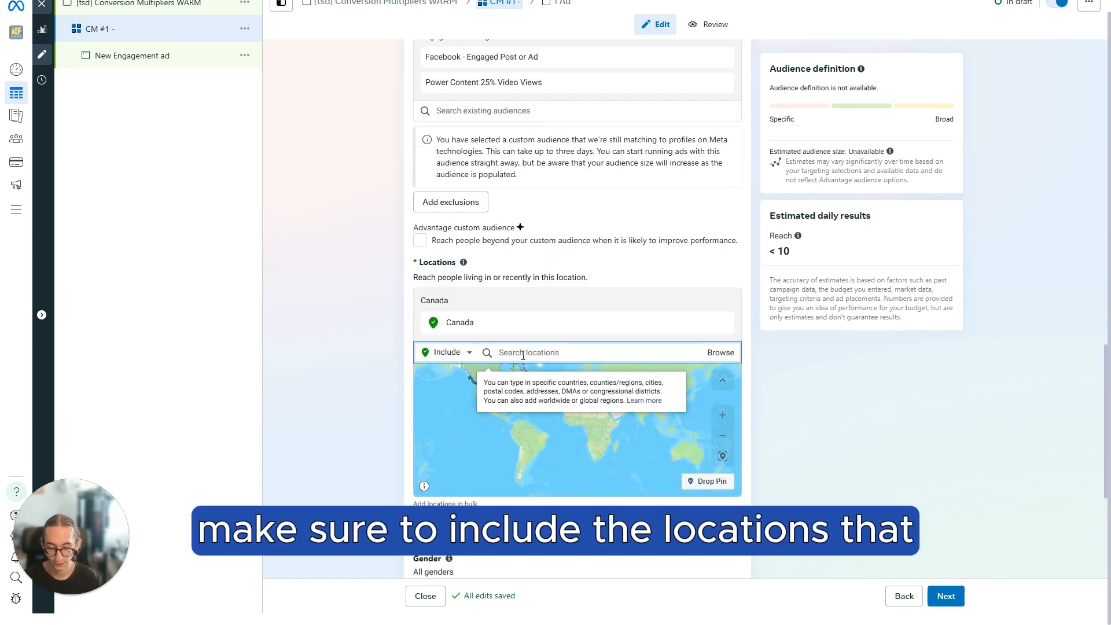
type("united states")
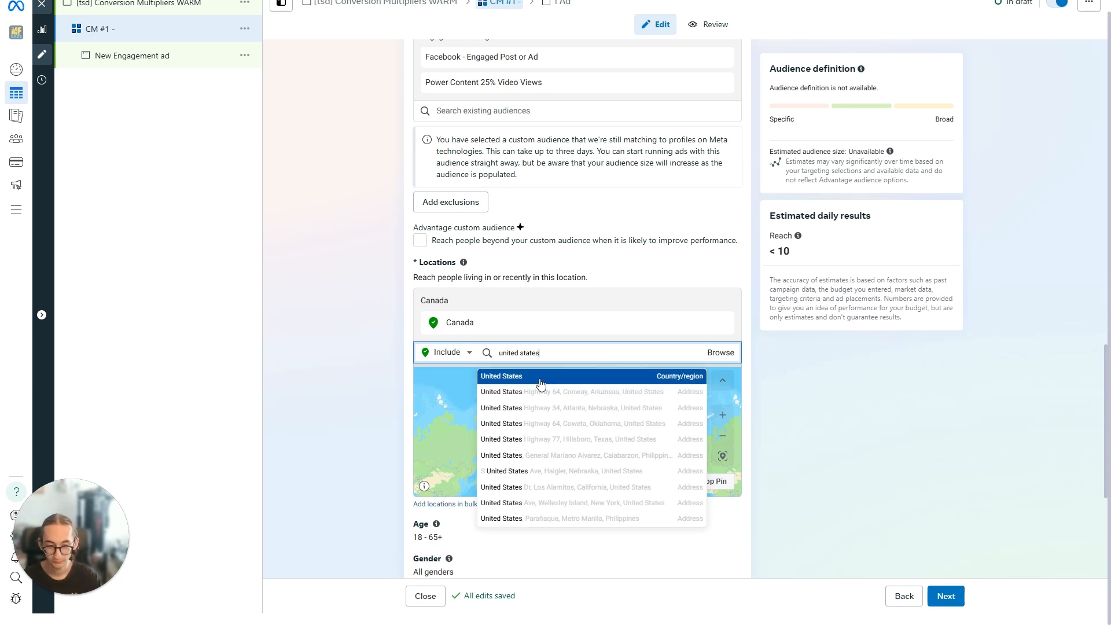
left_click(537, 376)
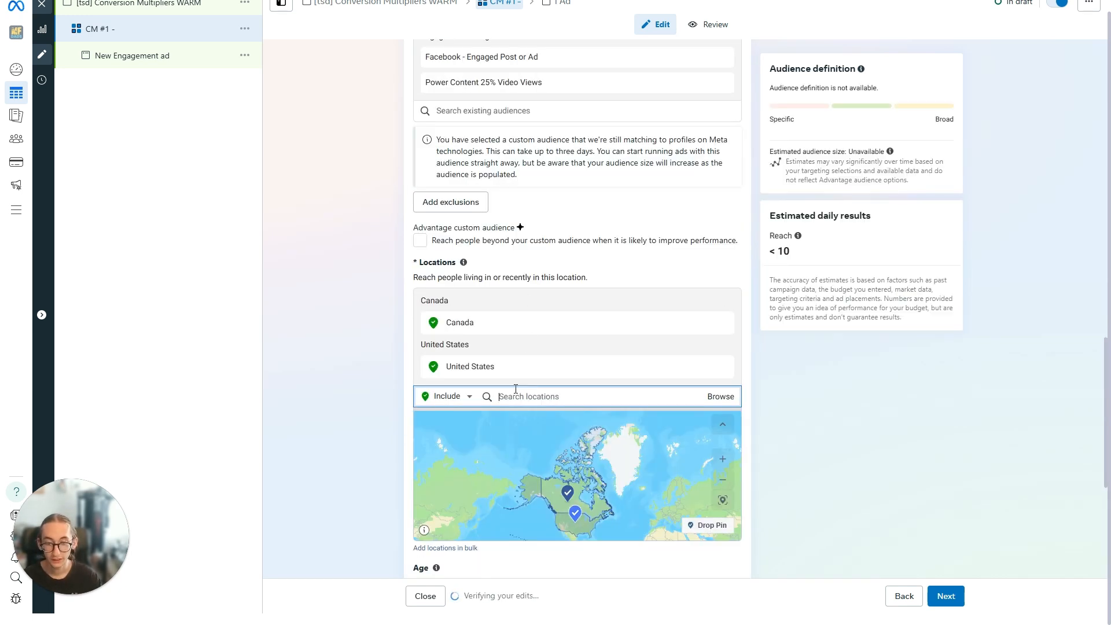
type("united k")
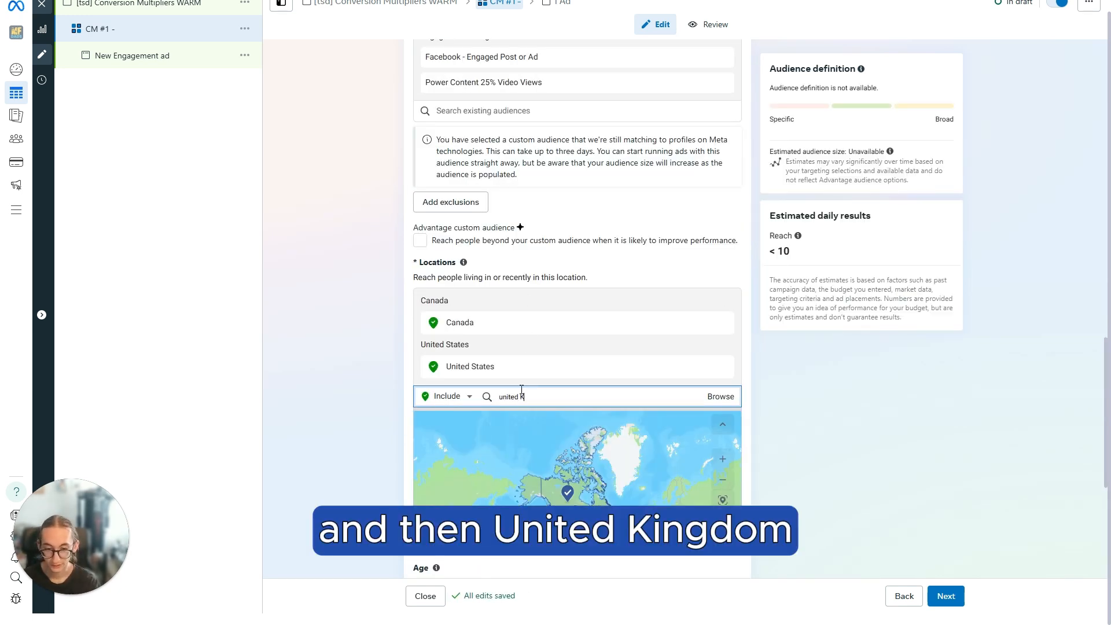
type("ing")
left_click(535, 437)
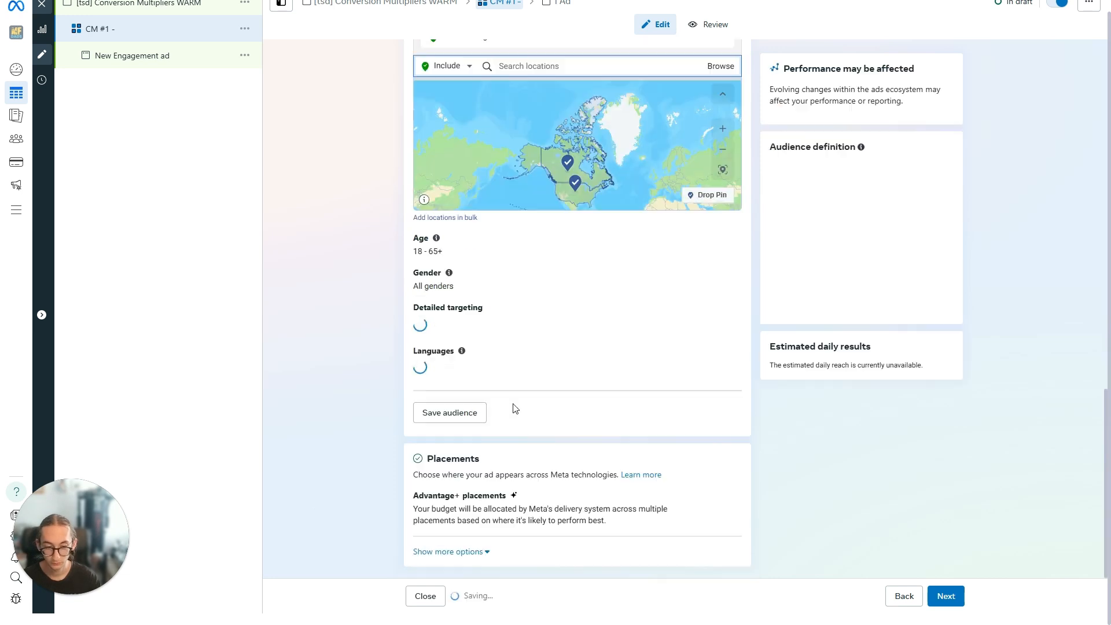
Step: Add Australia and New Zealand to the ad set's included locations
type("Australia")
key("BackSpace")
key("BackSpace")
key("BackSpace")
type("lia")
left_click(533, 463)
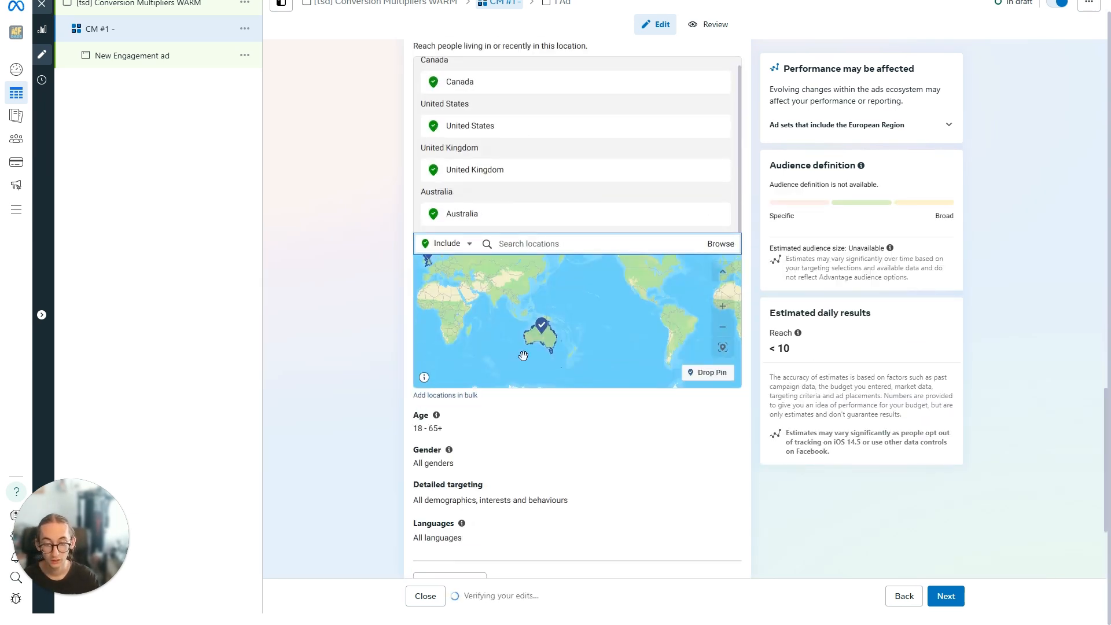
type("new zealand")
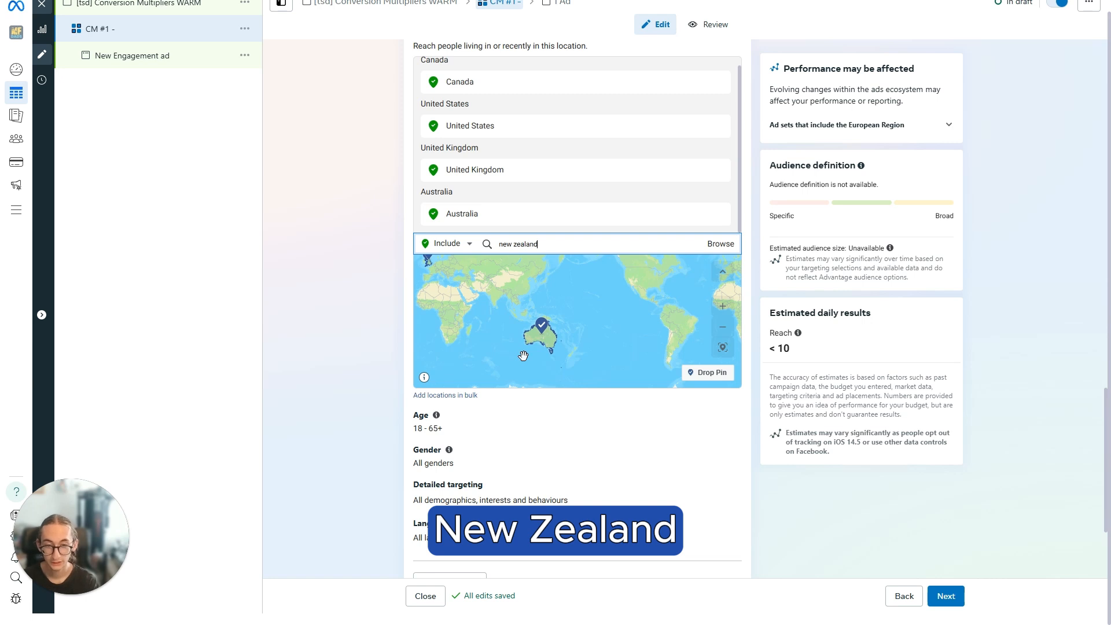
left_click(535, 269)
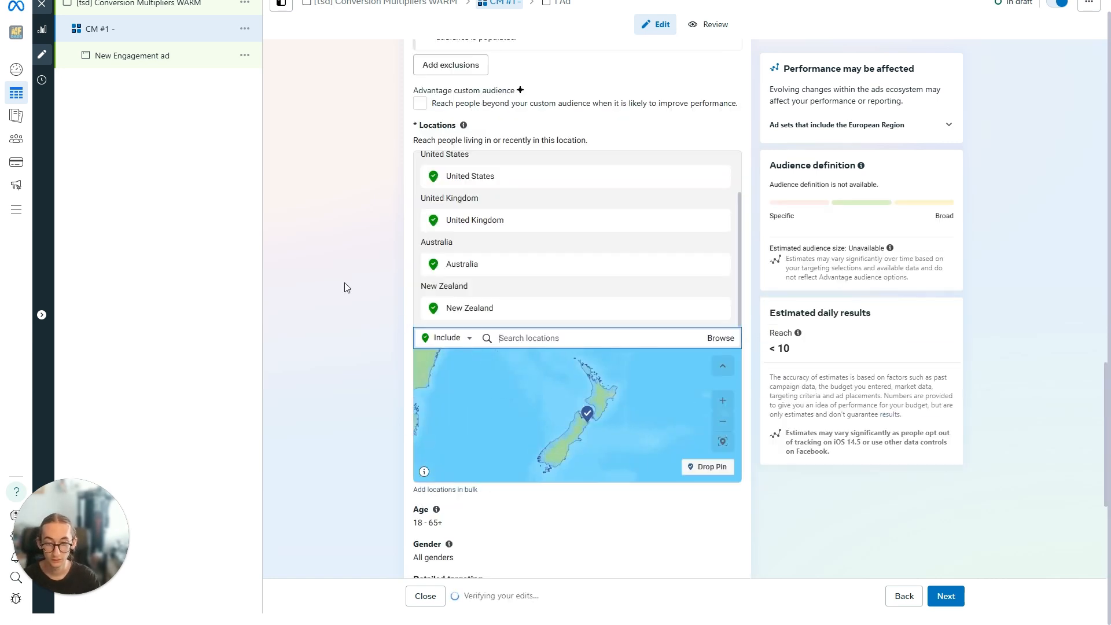
scroll(501, 272, "down", 2)
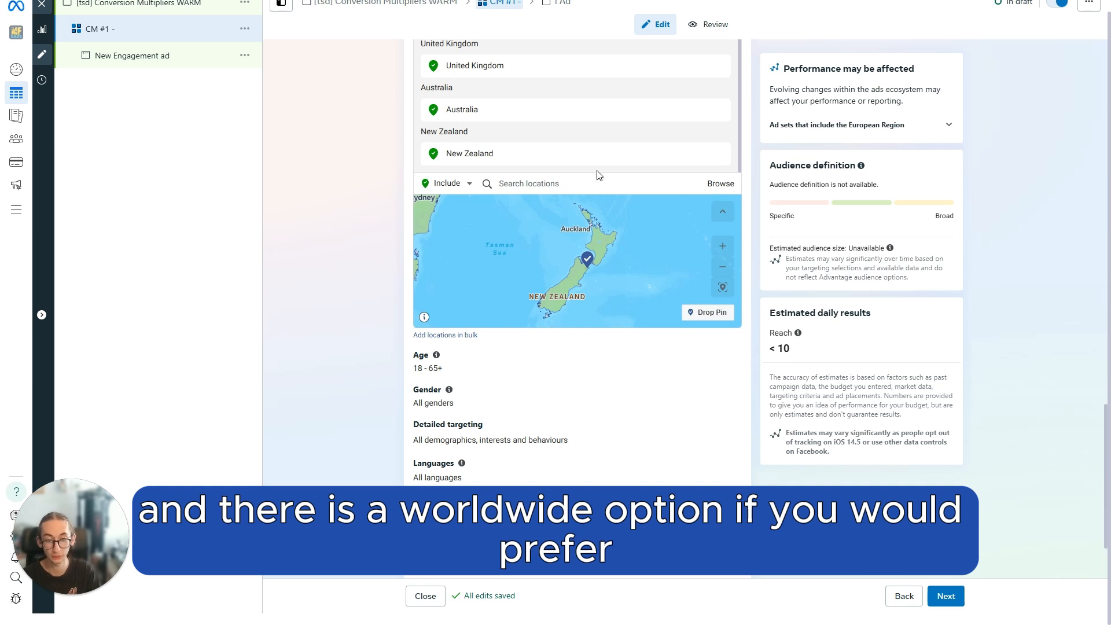
scroll(491, 359, "up", 5)
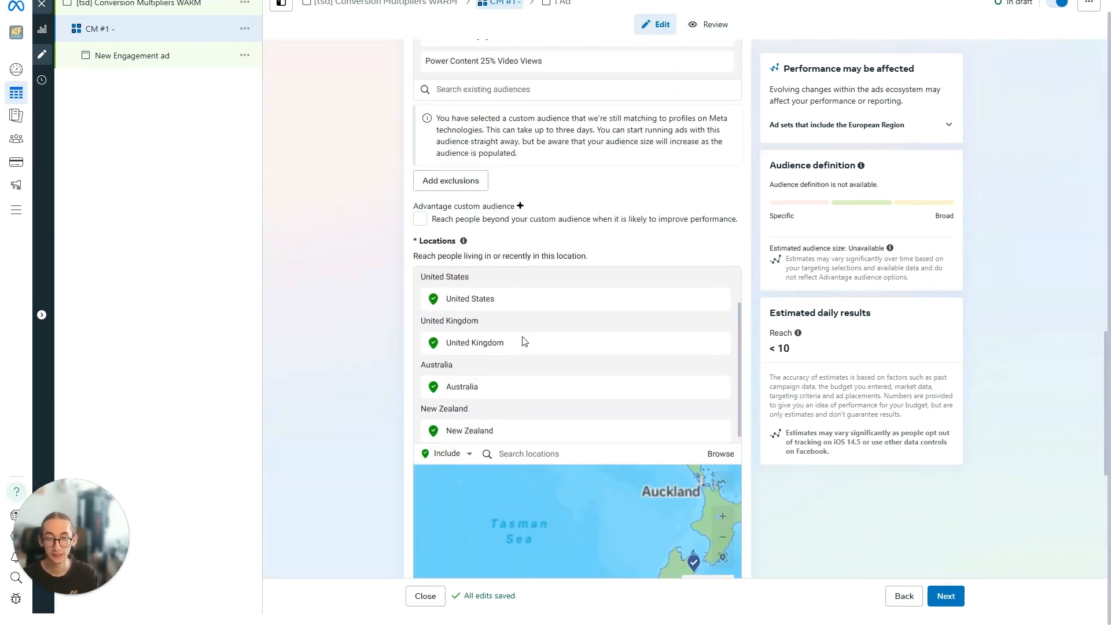
scroll(317, 315, "up", 3)
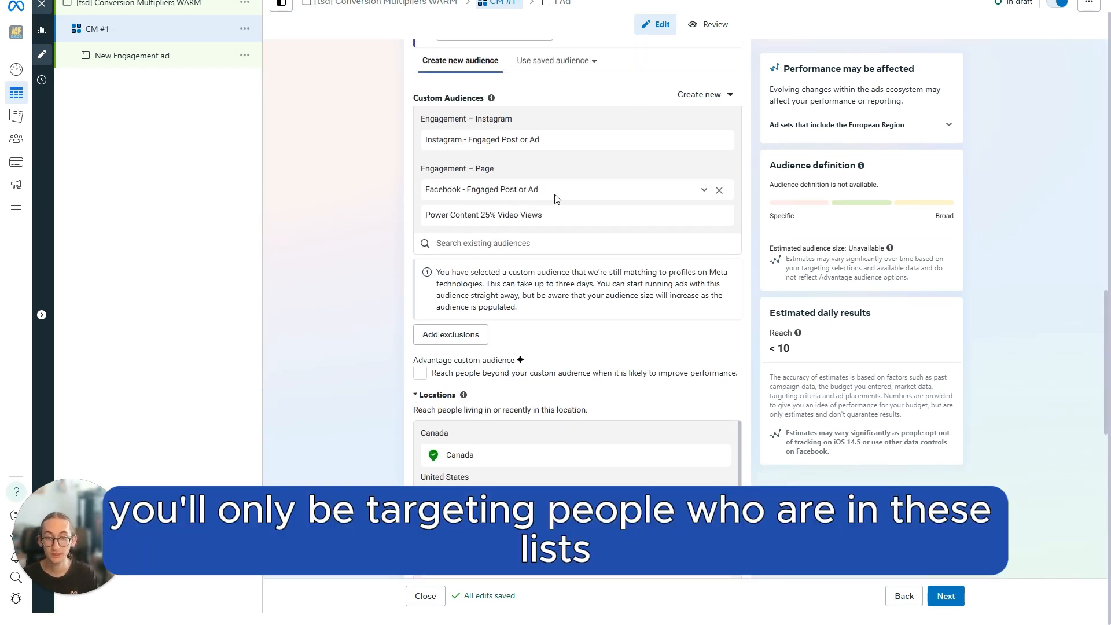
left_click_drag(558, 226, 365, 143)
left_click(365, 144)
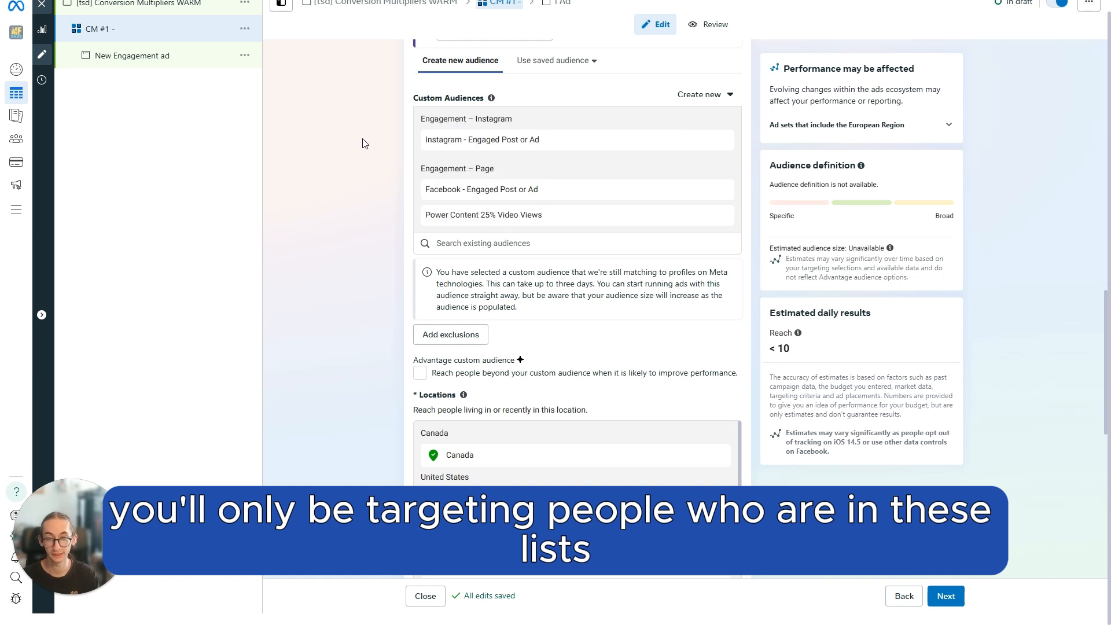
Step: Examine the countries on the ad set's location map and the remaining audience settings
scroll(341, 130, "down", 8)
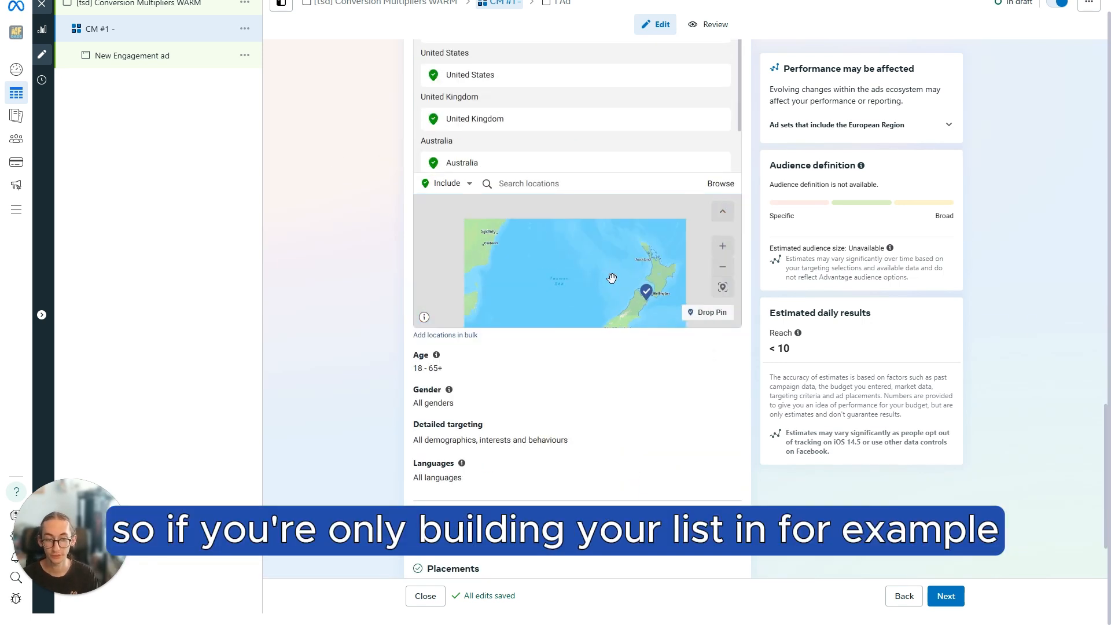
scroll(609, 279, "down", 1)
left_click_drag(483, 257, 563, 283)
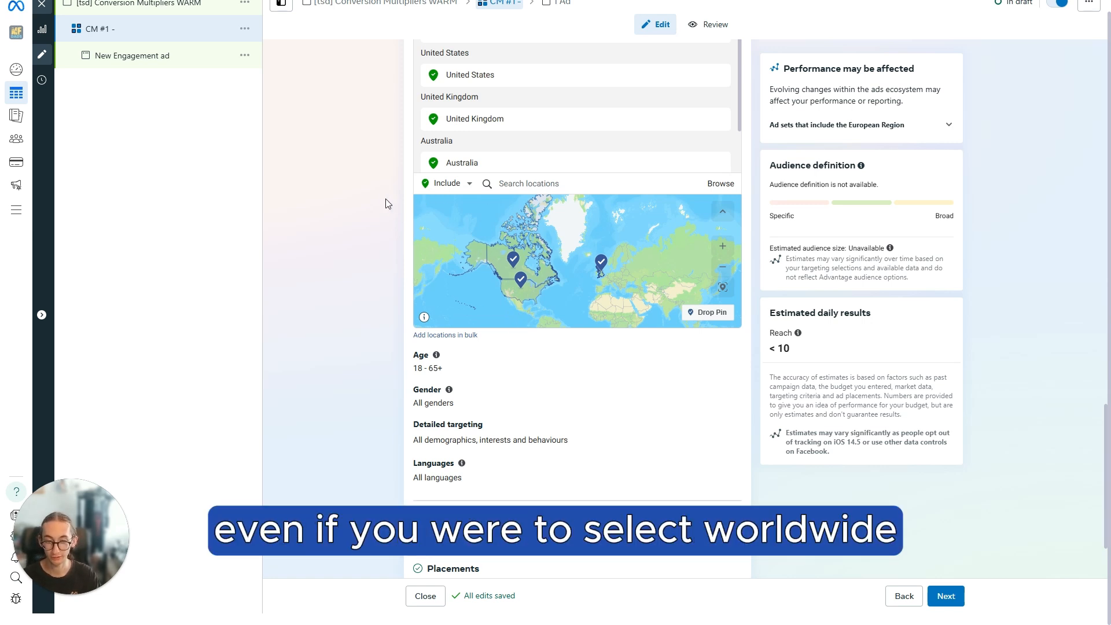
left_click_drag(566, 313, 563, 263)
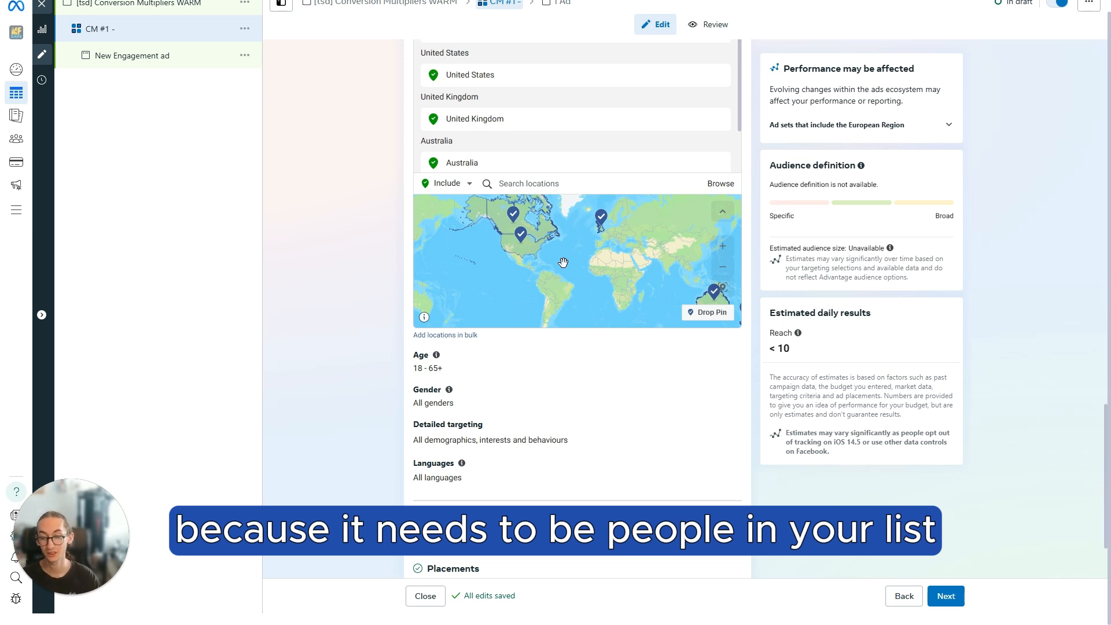
scroll(390, 368, "down", 2)
left_click_drag(387, 230, 608, 372)
left_click(600, 322)
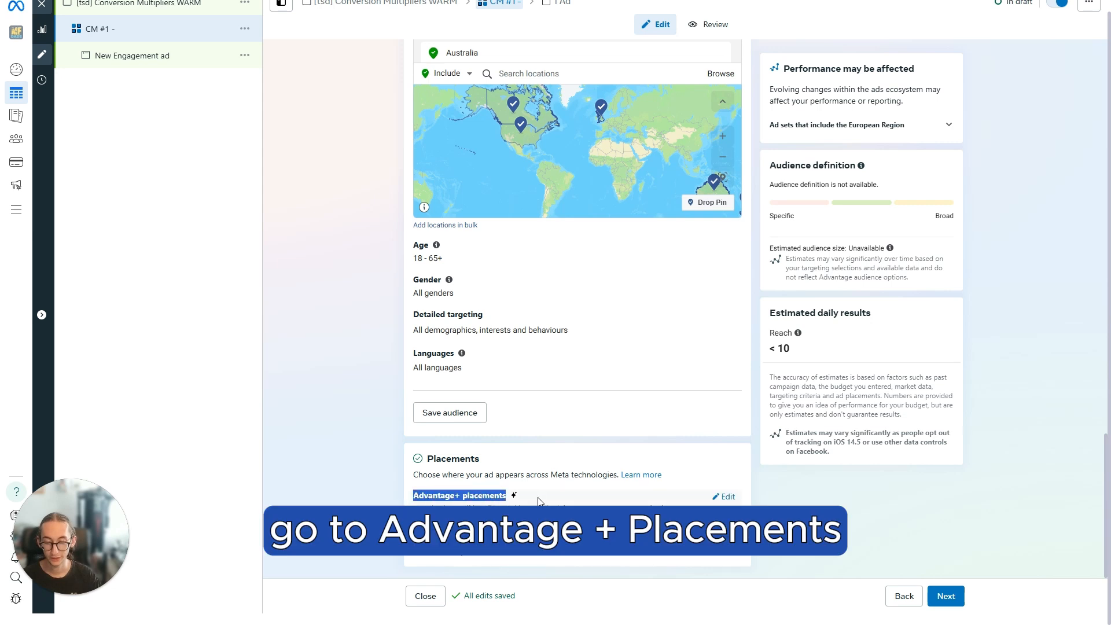
Step: Switch the ad set from Advantage+ placements to manual placements
left_click(601, 504)
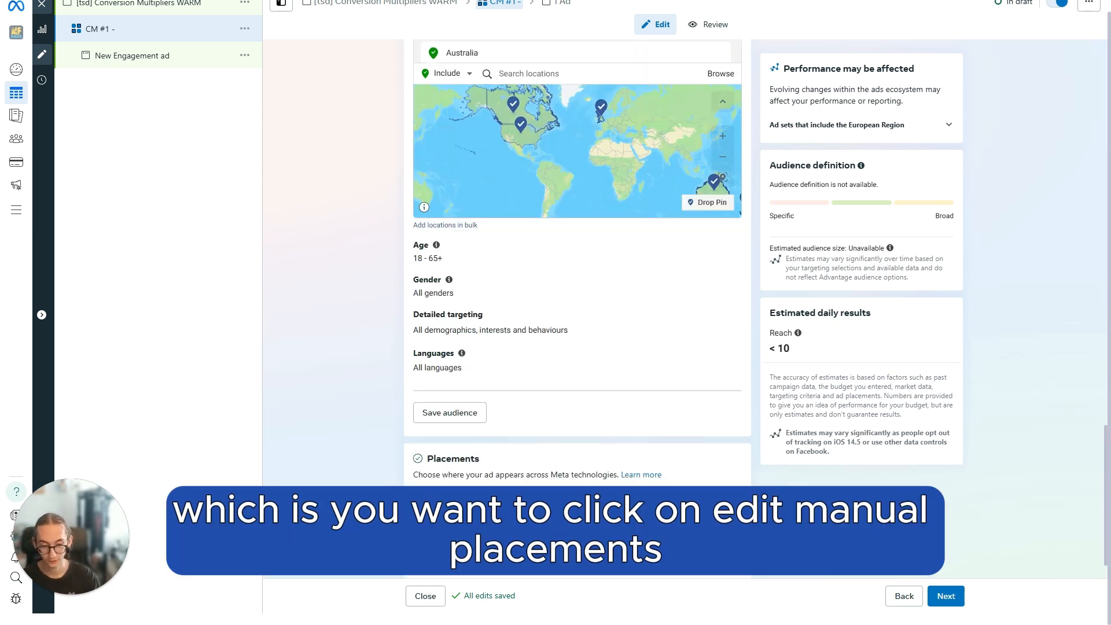
scroll(523, 335, "down", 2)
scroll(485, 403, "down", 3)
left_click(420, 333)
scroll(420, 359, "down", 3)
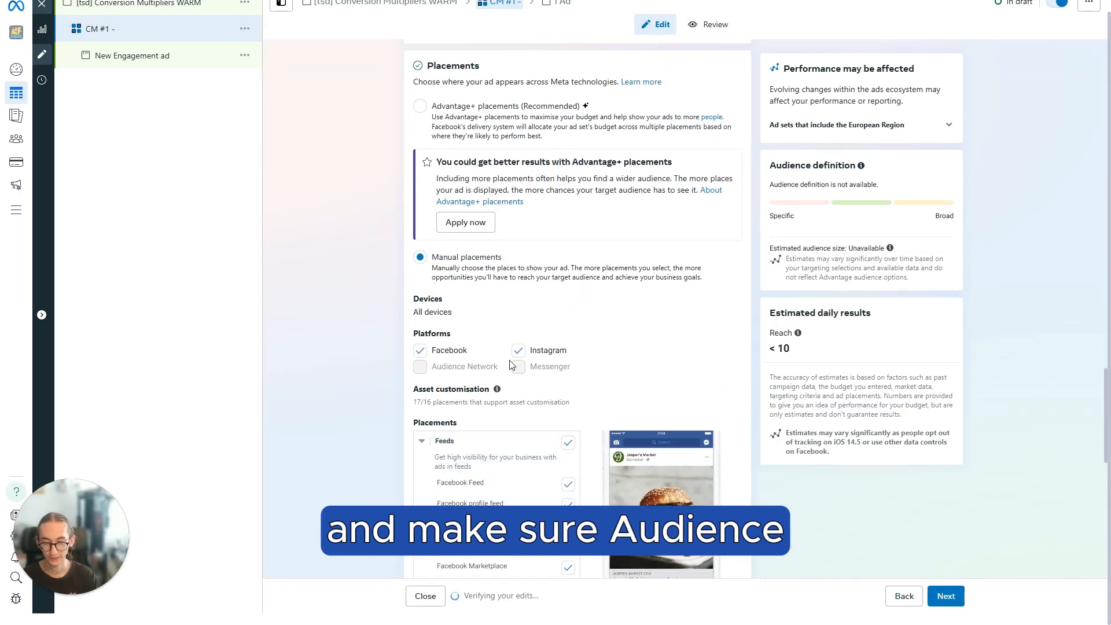
scroll(501, 317, "down", 4)
scroll(501, 317, "up", 2)
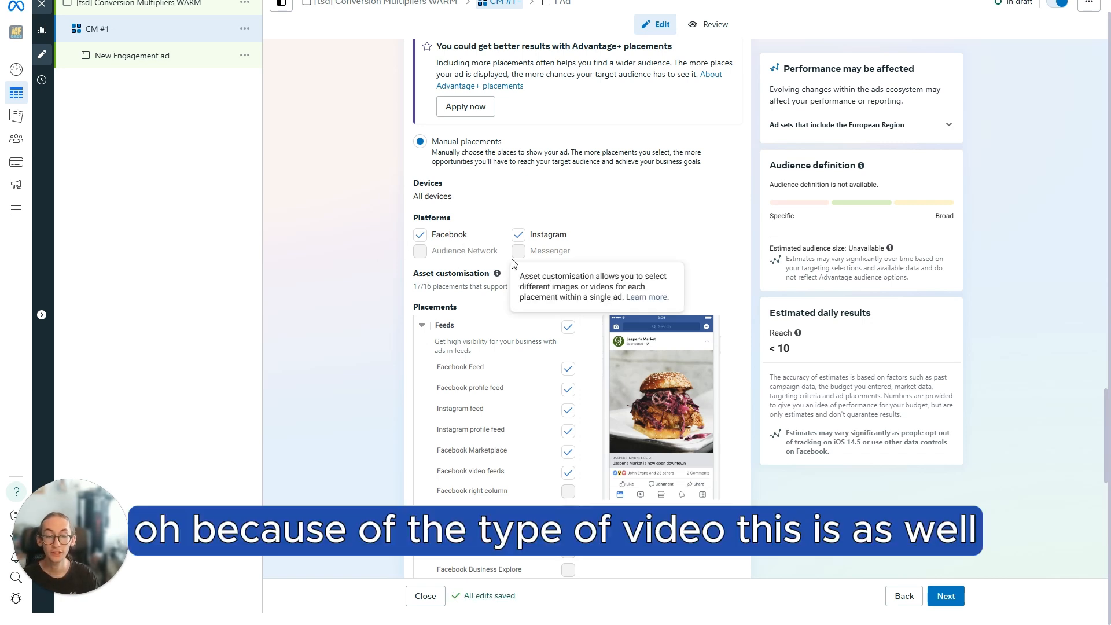
Step: Clear all Facebook and Instagram placements except Facebook Reels and Instagram Reels
left_click(429, 239)
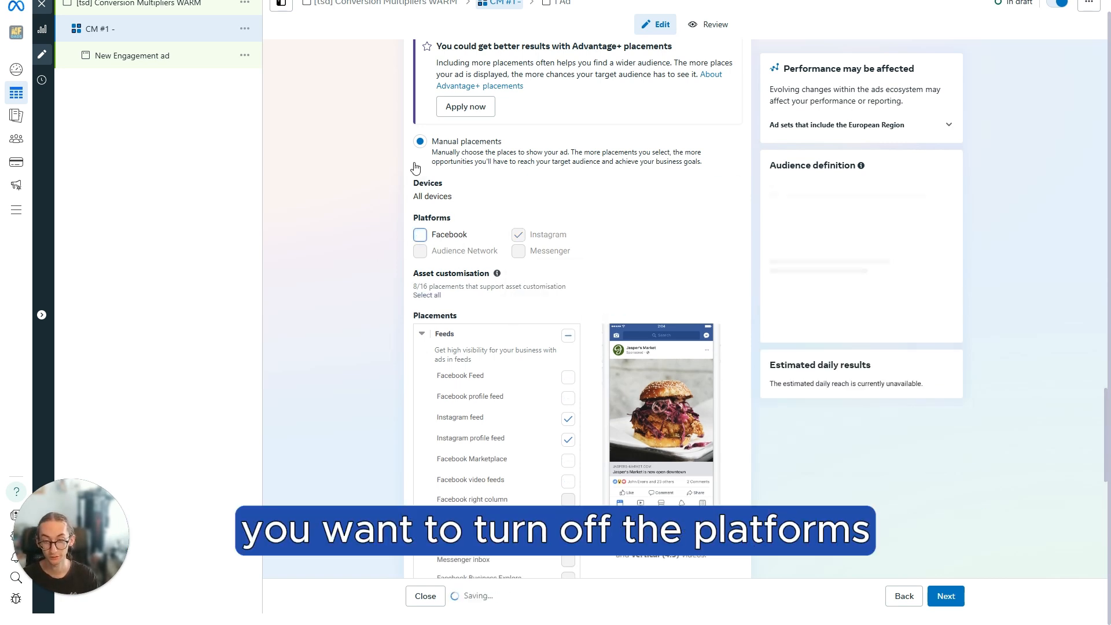
scroll(533, 351, "down", 5)
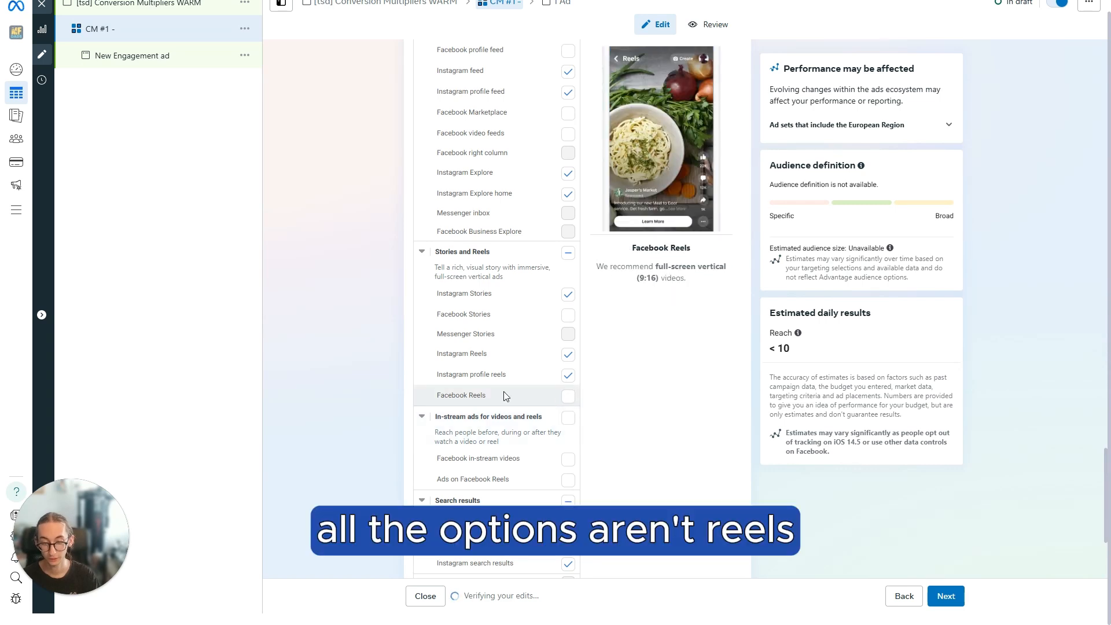
left_click_drag(449, 395, 489, 397)
left_click_drag(456, 355, 490, 356)
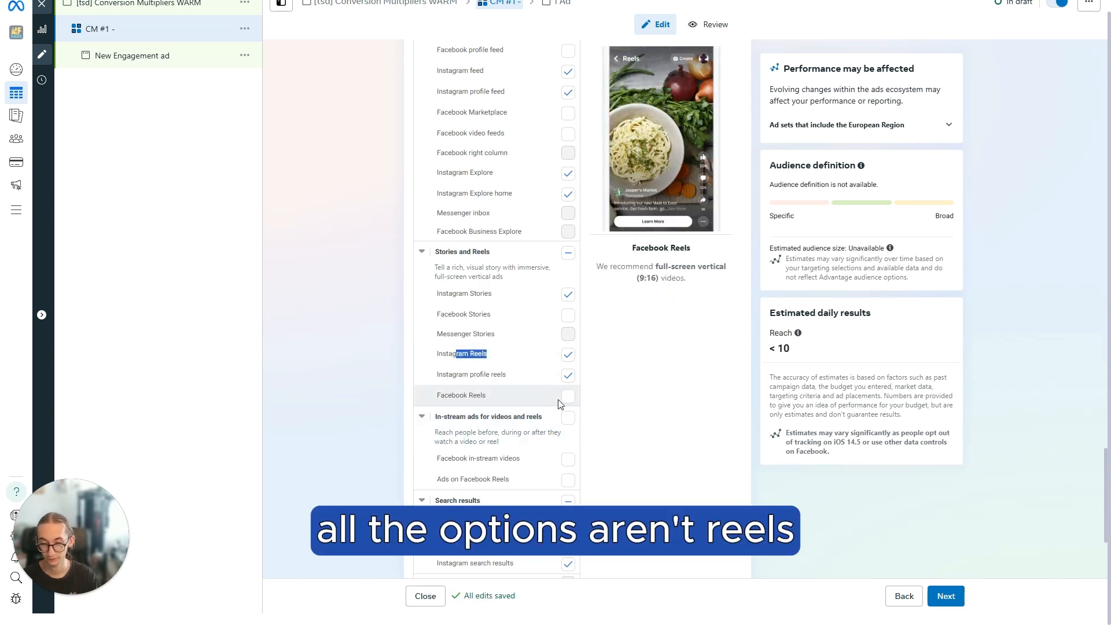
scroll(474, 332, "up", 5)
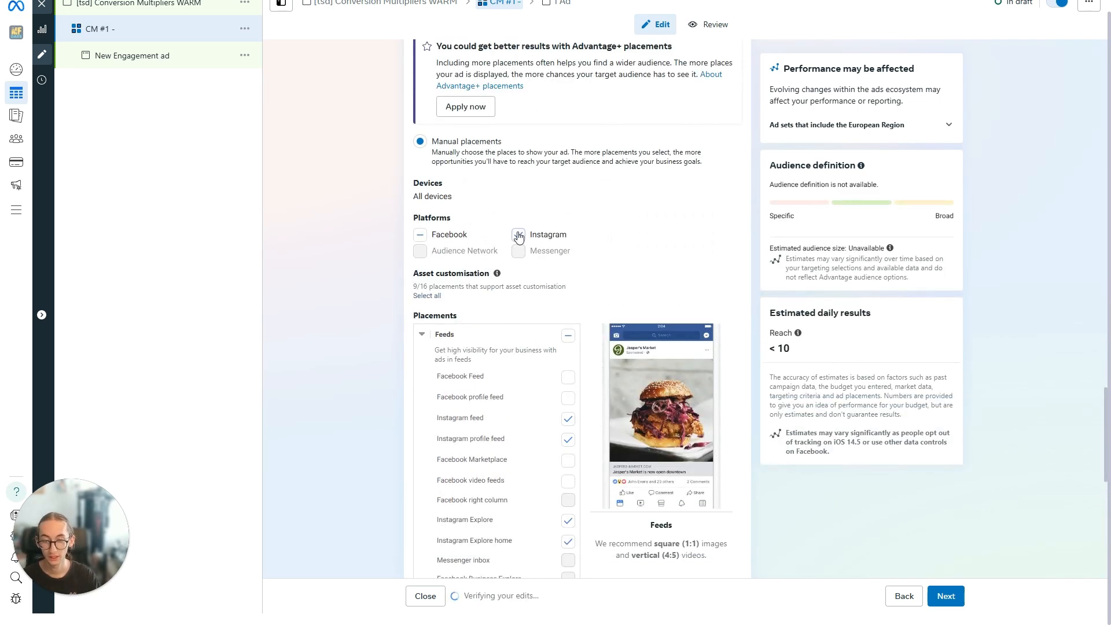
left_click(517, 235)
scroll(517, 229, "down", 7)
left_click(567, 319)
left_click(567, 278)
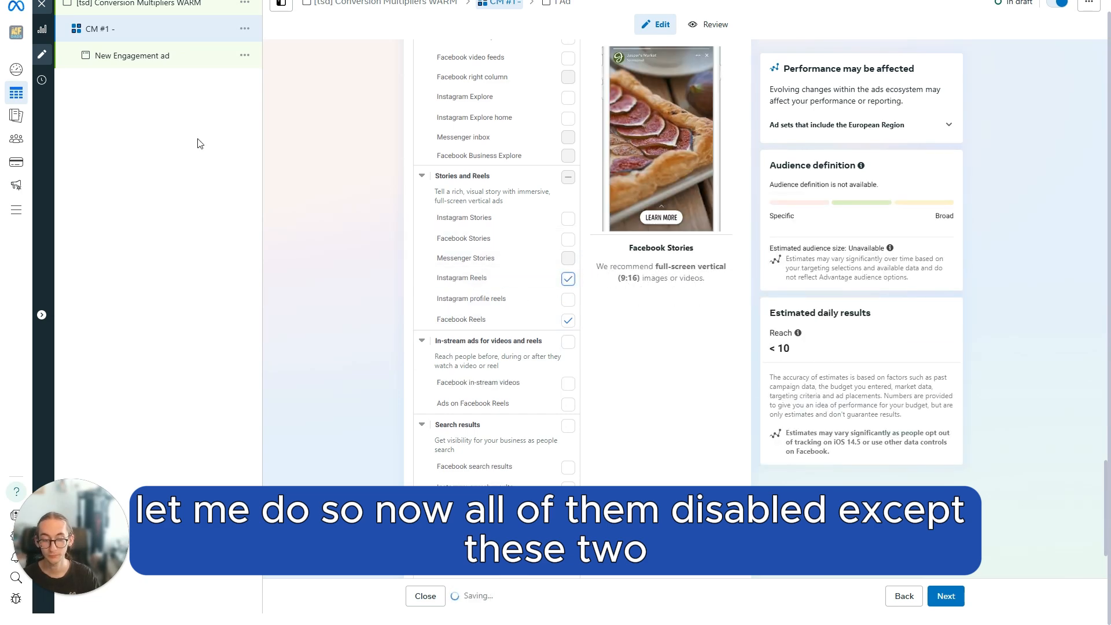
Step: Rename the engagement ad as "CM #1 - Inner Voice Journal"
left_click(138, 68)
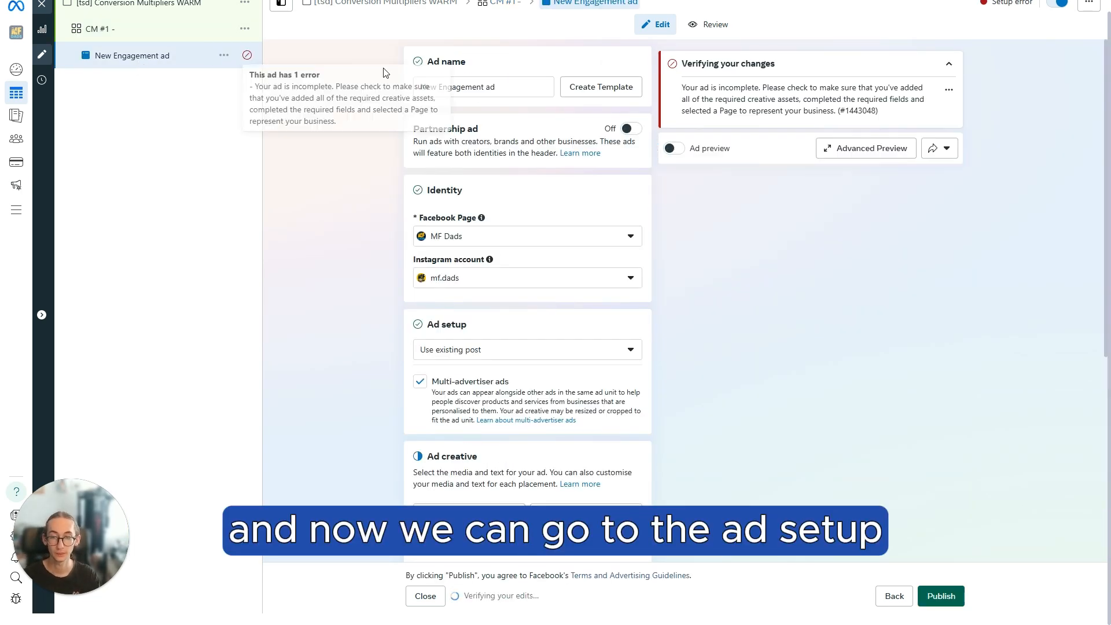
type("CM #1 0")
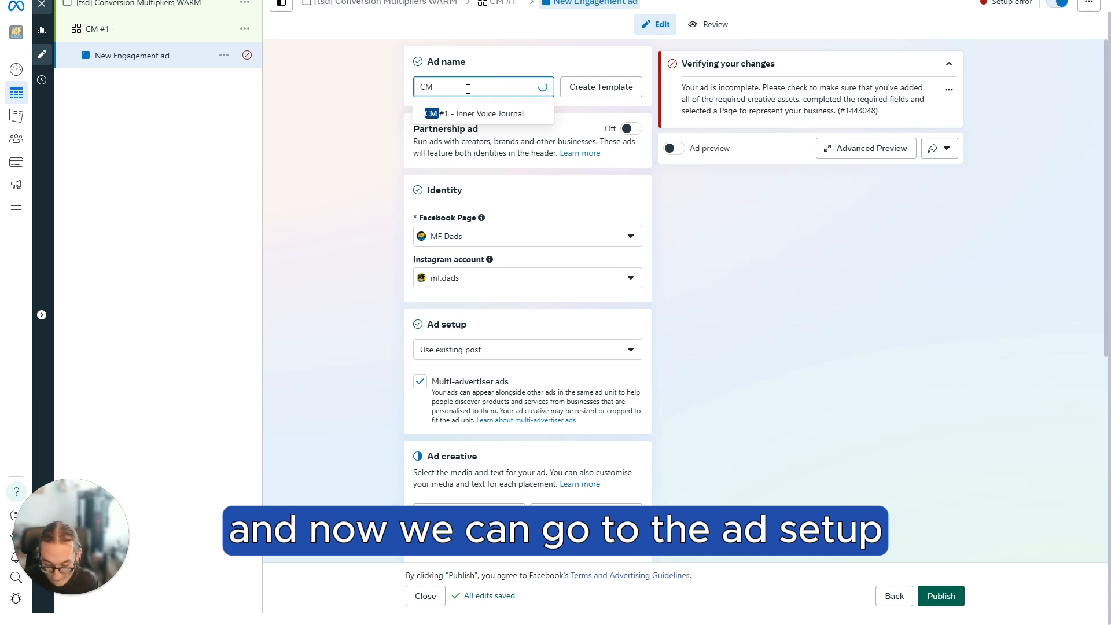
key("BackSpace")
key("BackSpace")
type("-")
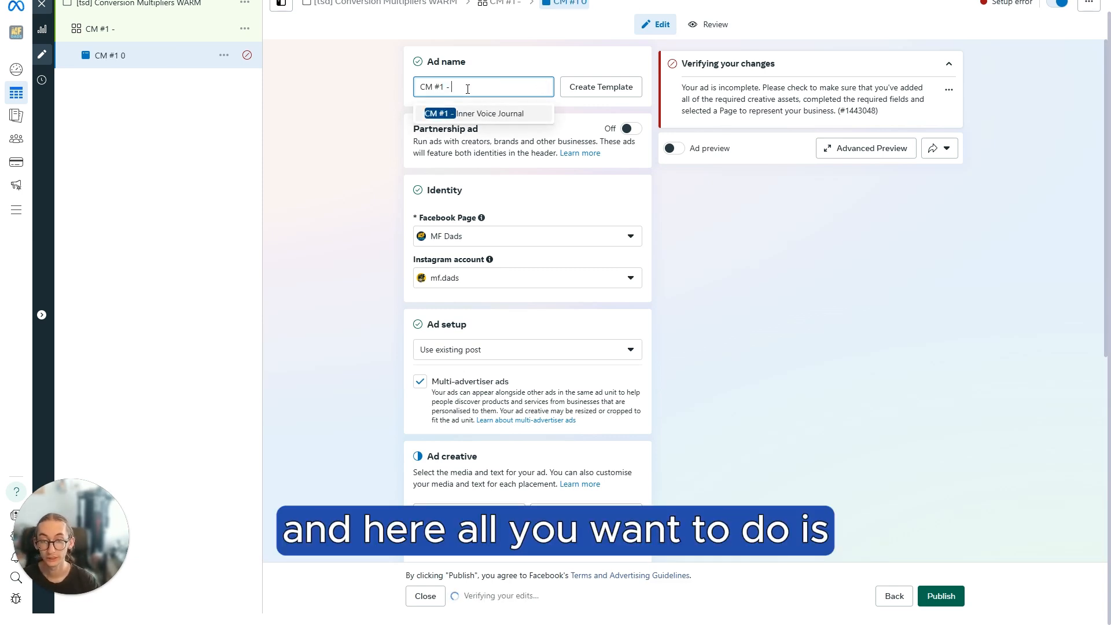
left_click(448, 114)
left_click(335, 156)
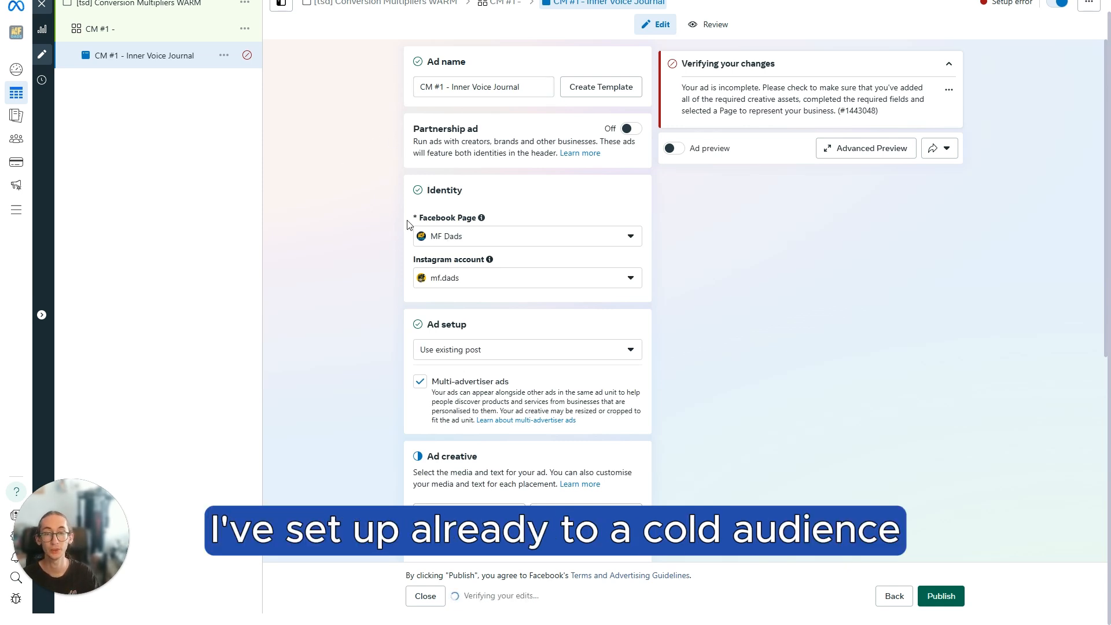
Step: Turn off multi-advertiser ads and use the existing Facebook reel "Feel like you're having the same argument on repeat?" as the ad creative
scroll(365, 208, "down", 3)
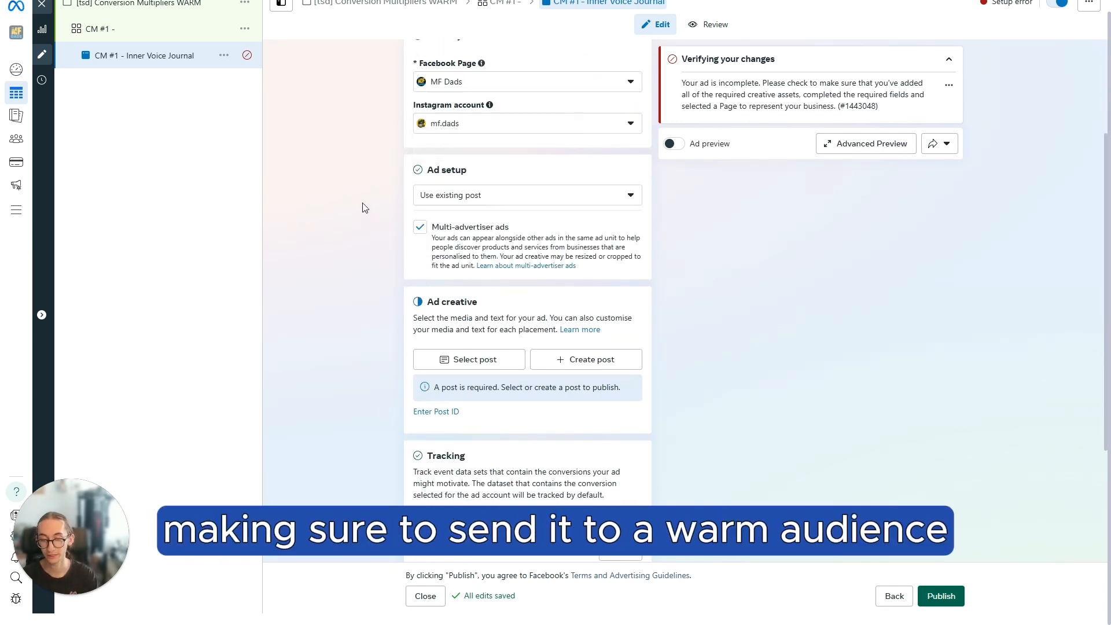
left_click(420, 229)
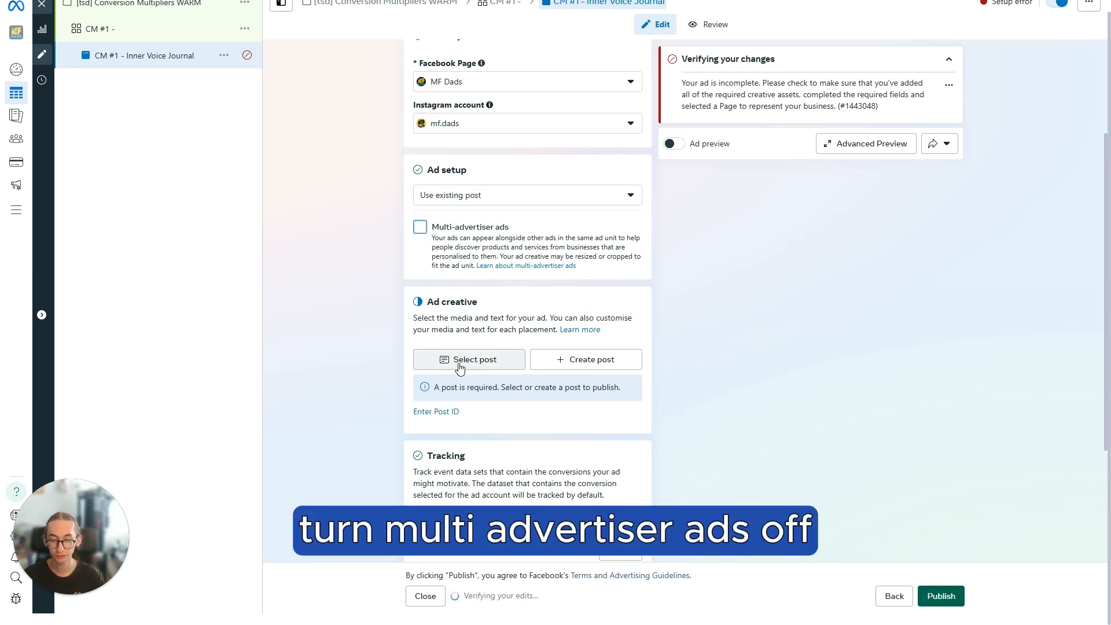
left_click(460, 364)
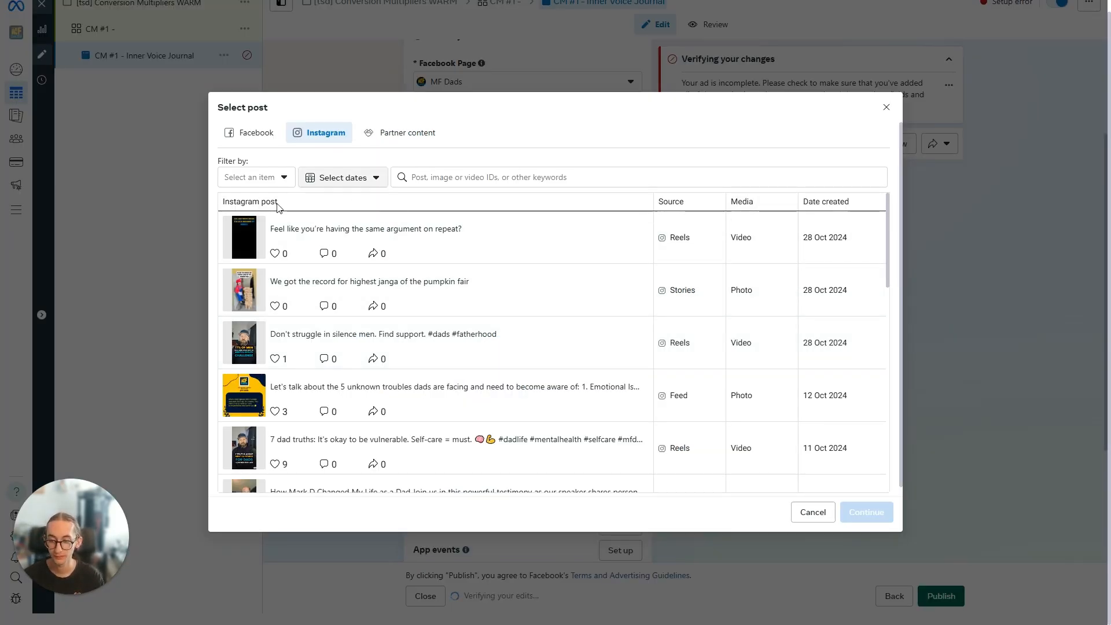
left_click(231, 138)
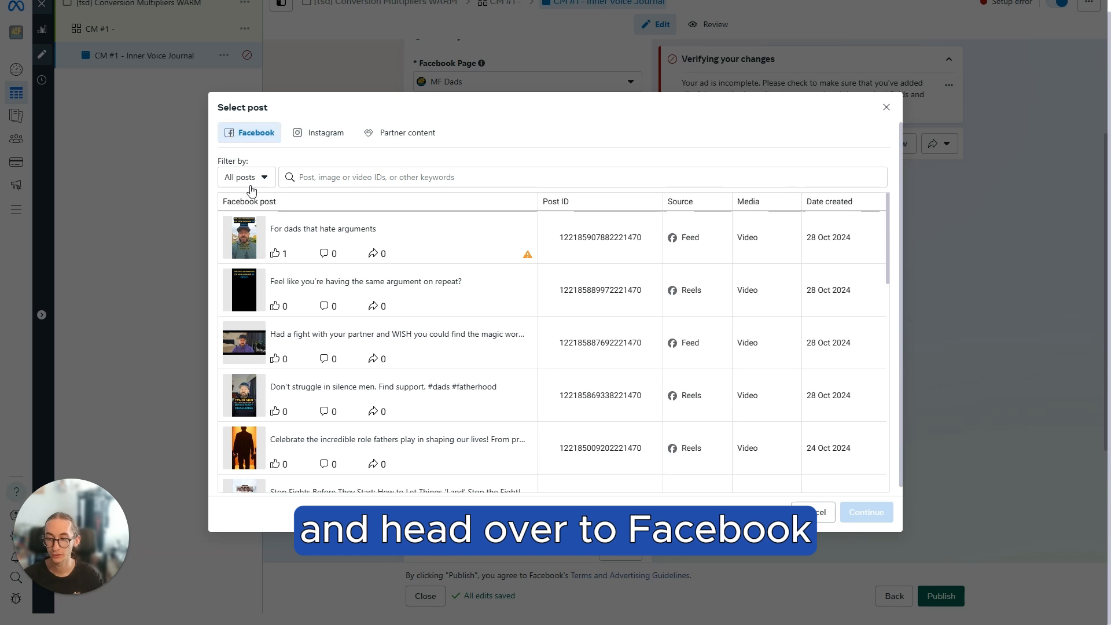
scroll(347, 255, "down", 2)
scroll(341, 295, "up", 2)
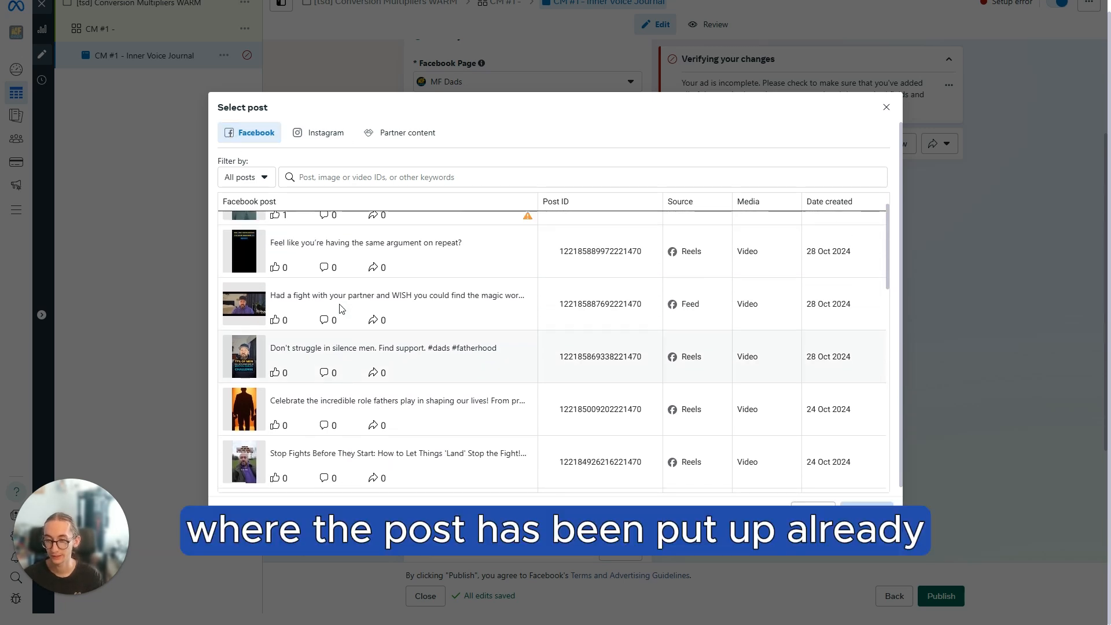
scroll(325, 359, "up", 1)
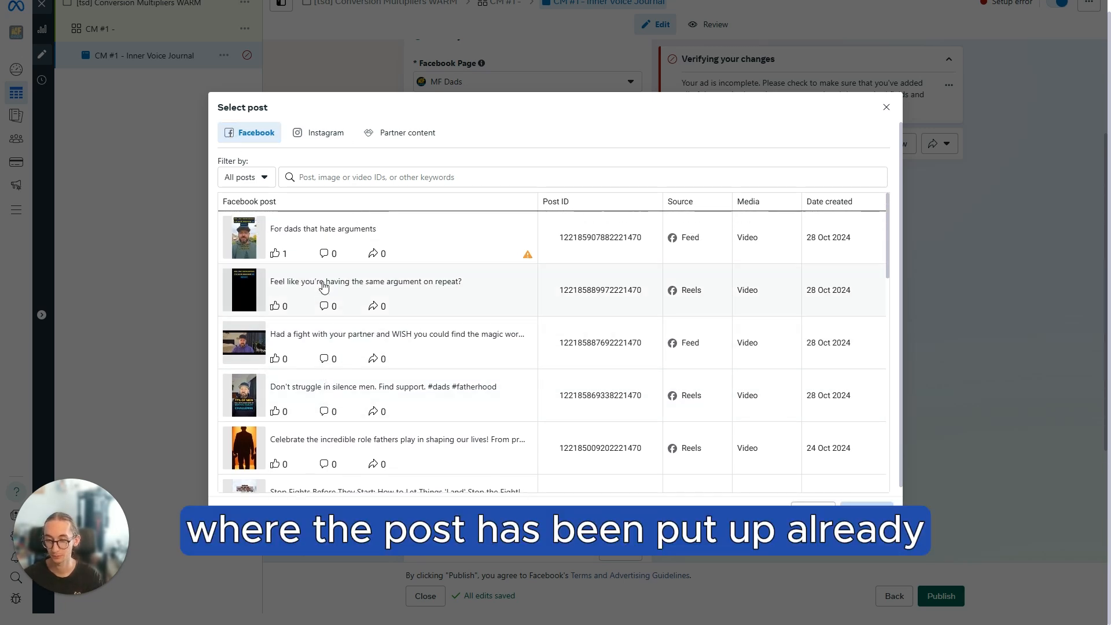
left_click(319, 300)
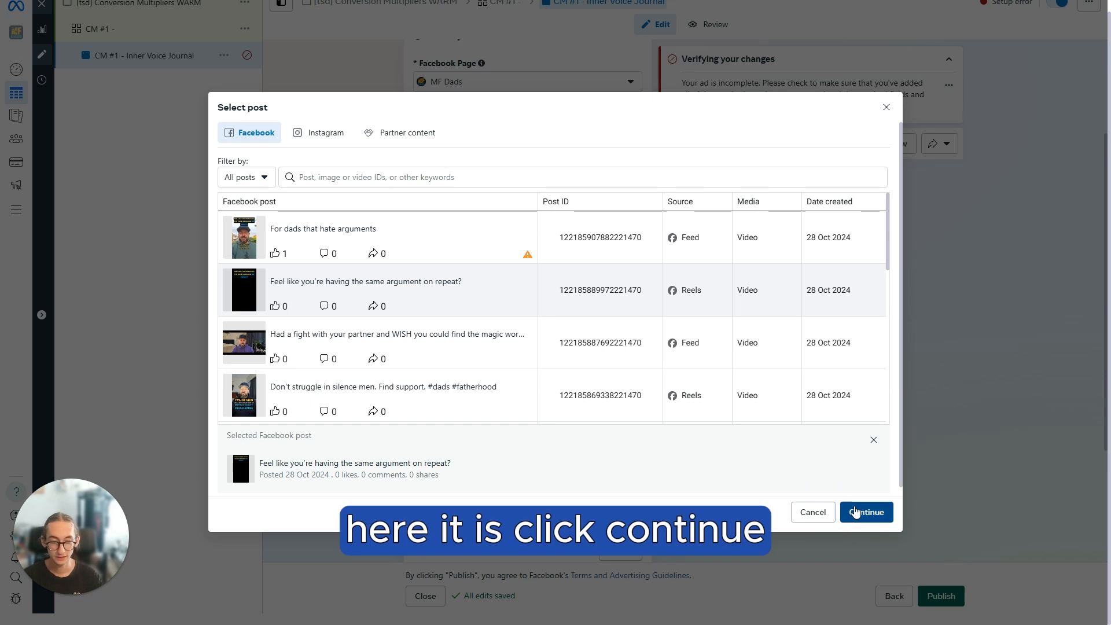
left_click(863, 511)
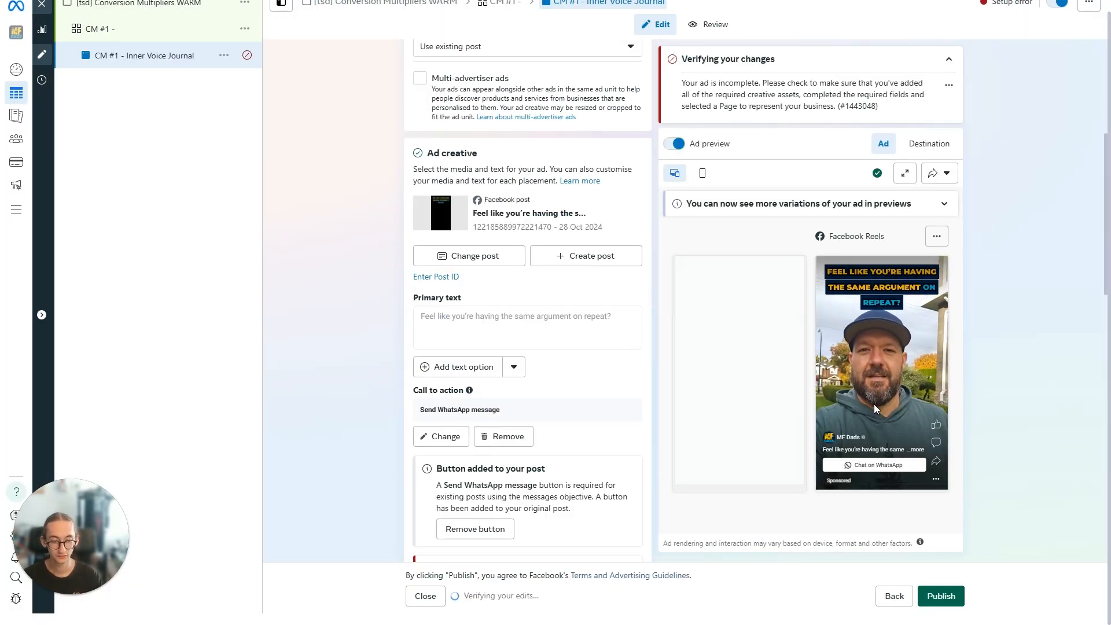
Step: Remove the "Send WhatsApp message" call-to-action button from the ad
scroll(483, 279, "down", 2)
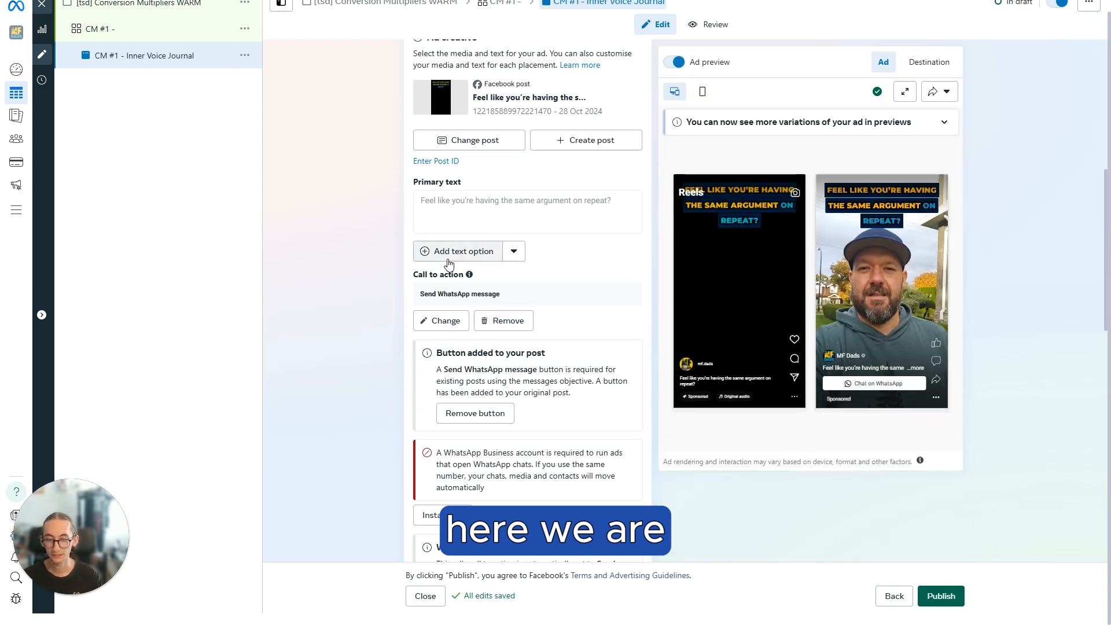
left_click(475, 413)
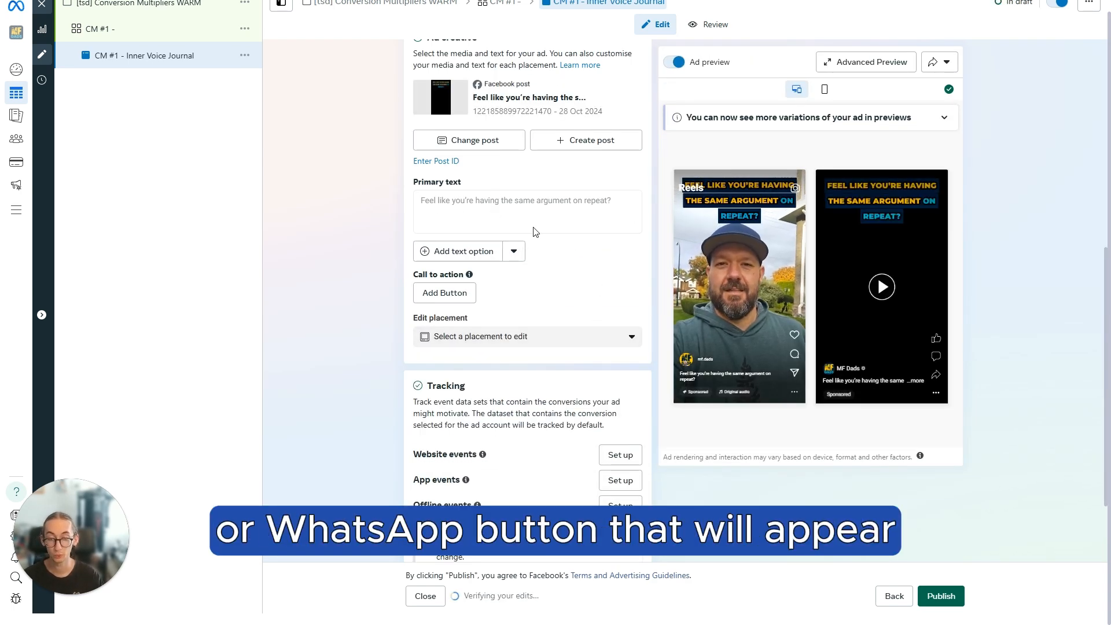
scroll(535, 238, "down", 2)
scroll(511, 294, "up", 1)
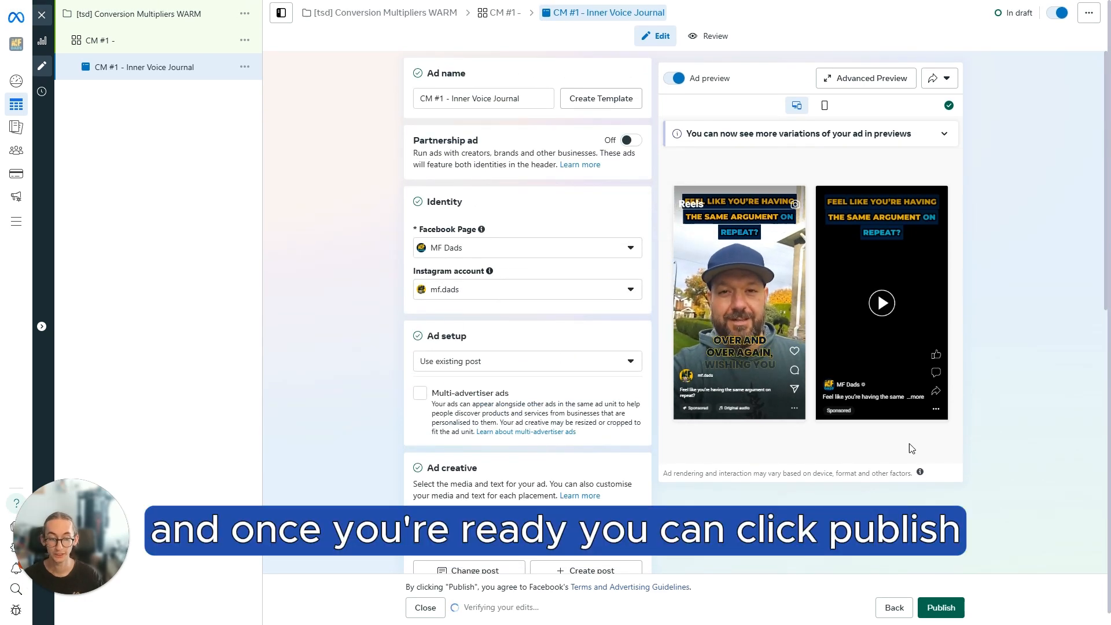
scroll(911, 448, "down", 7)
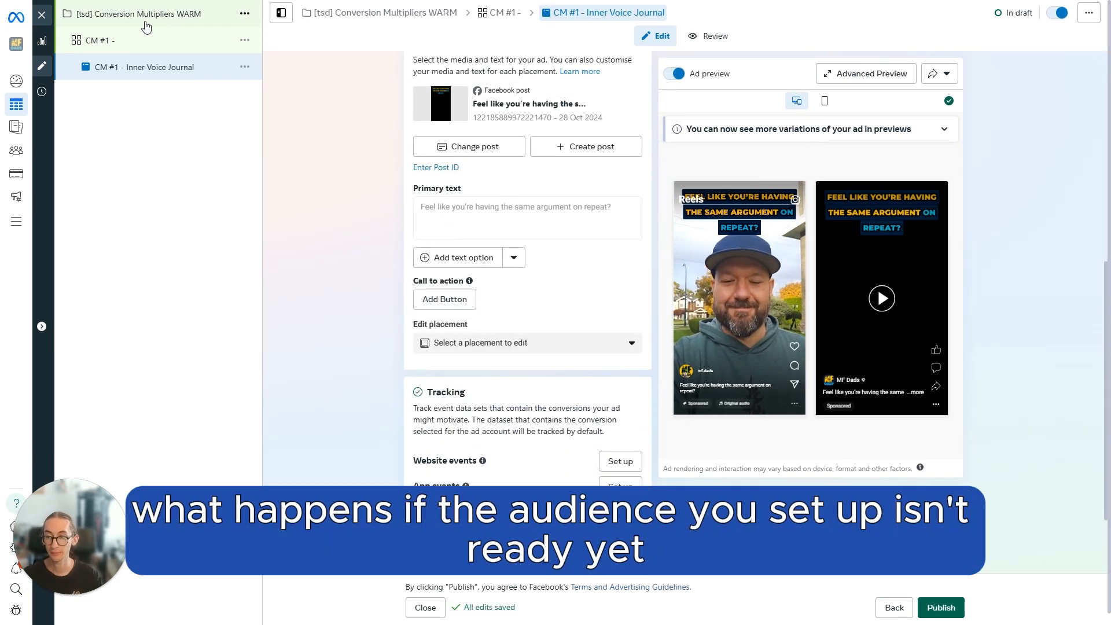
Step: Return to the CM #1 ad set and examine its selected custom audiences, including "Power Content 25% Video Views"
left_click(142, 40)
scroll(480, 307, "down", 10)
scroll(451, 313, "down", 5)
scroll(452, 315, "up", 5)
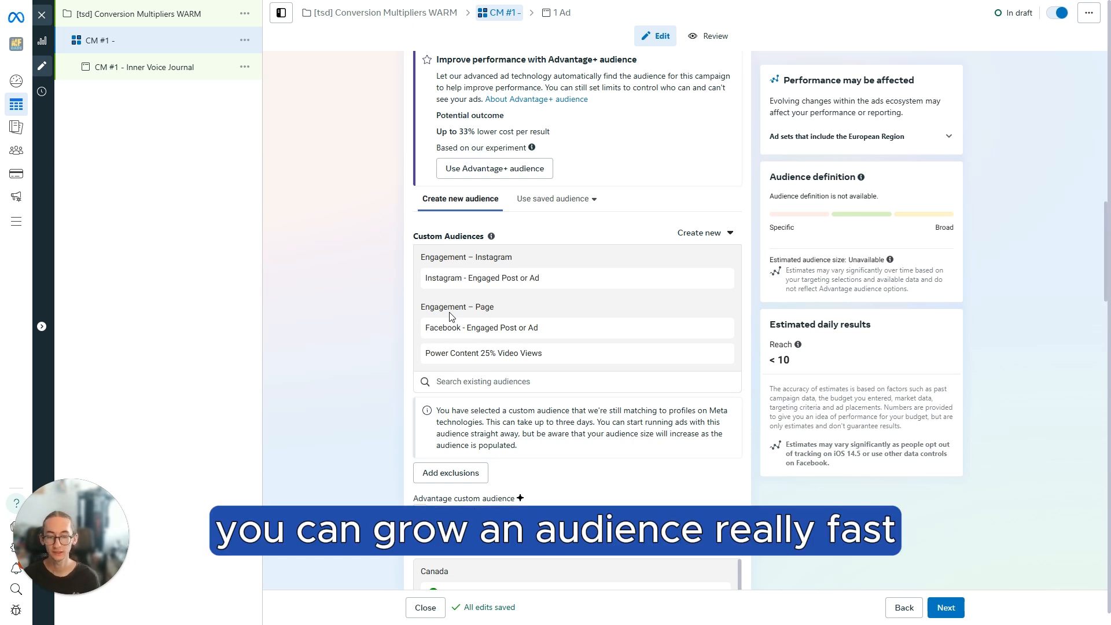
left_click_drag(552, 354, 370, 361)
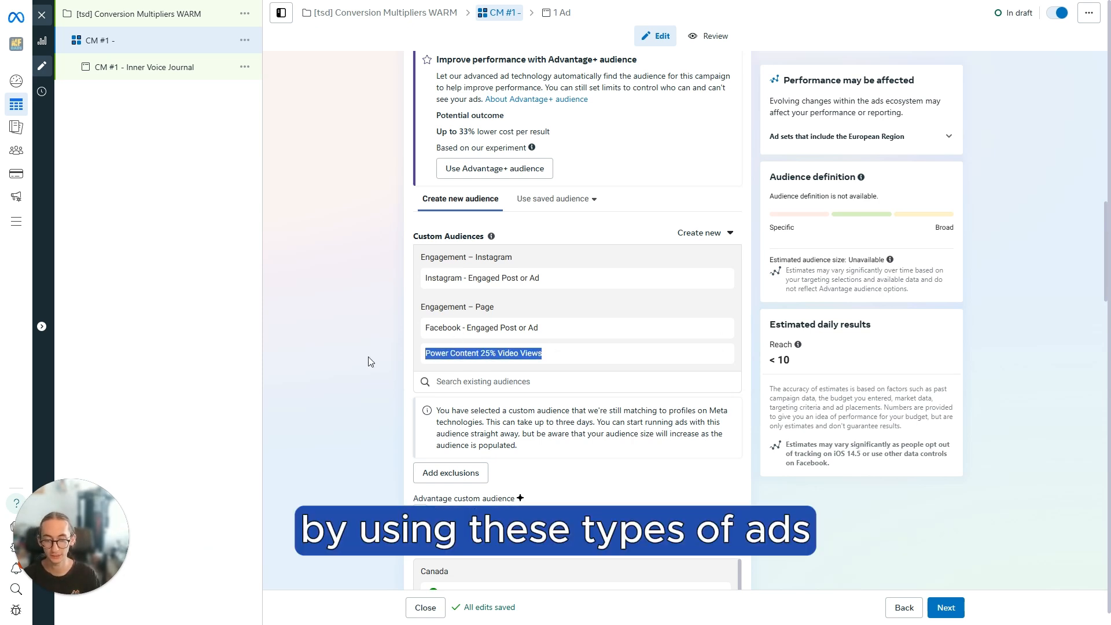